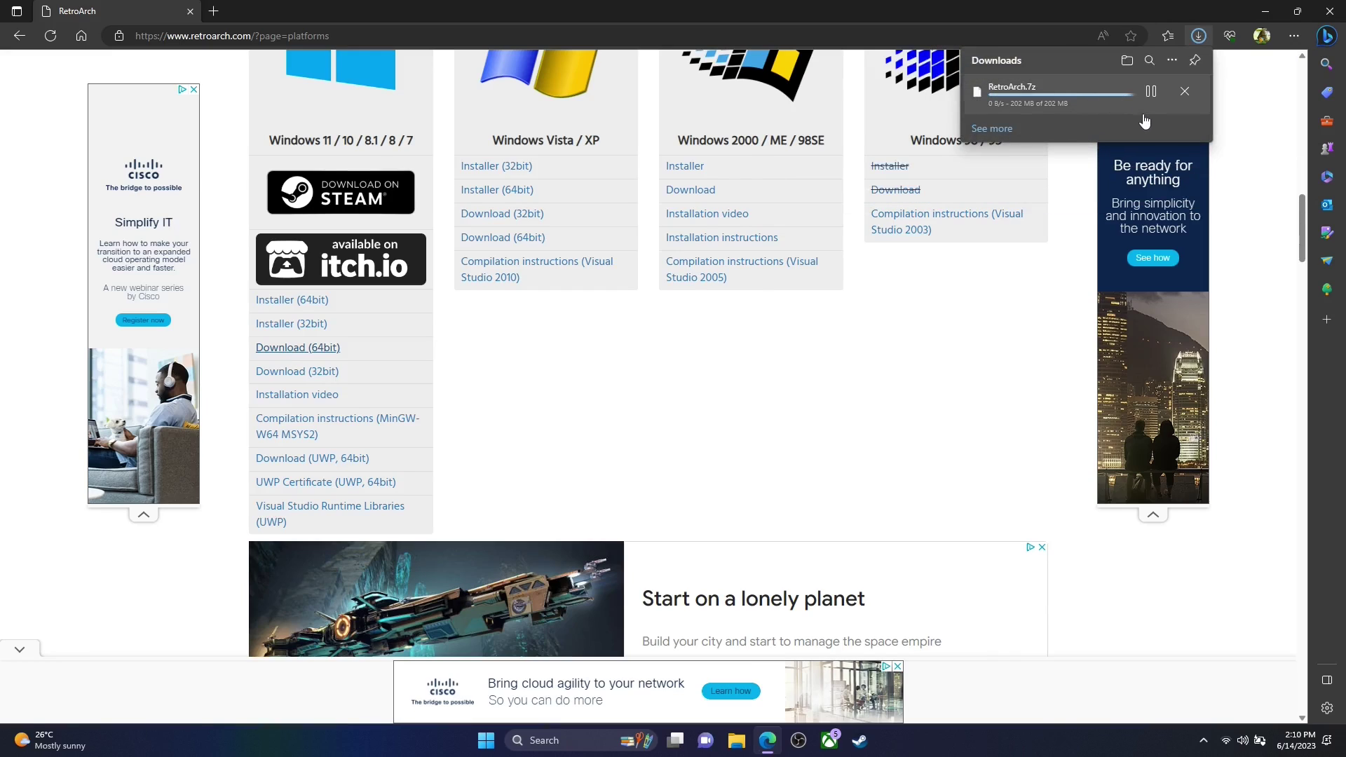
Show the downloaded RetroArch.7z in its folder, scan it with Microsoft Defender, and close the scan window
{"action": "mouse_move", "coordinate": [1129, 100]}
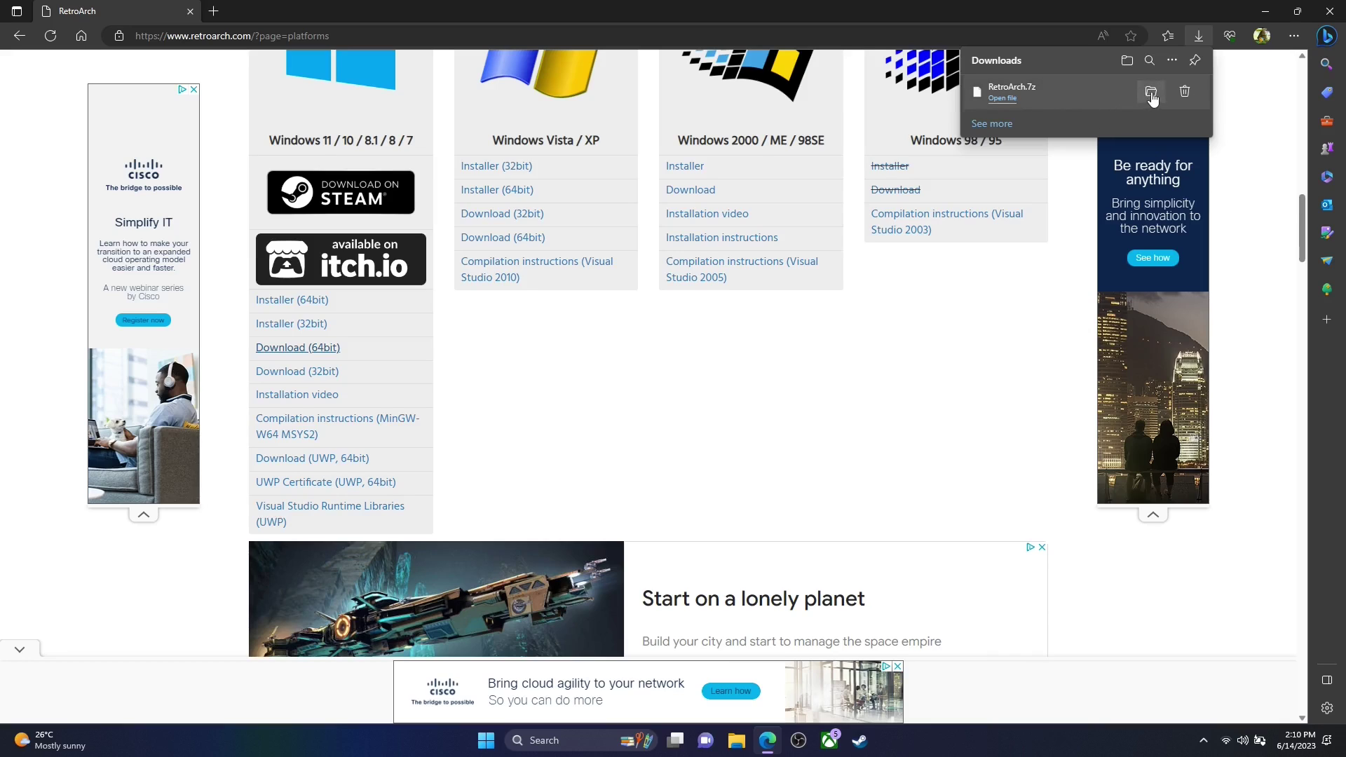
{"action": "left_click", "coordinate": [1151, 93]}
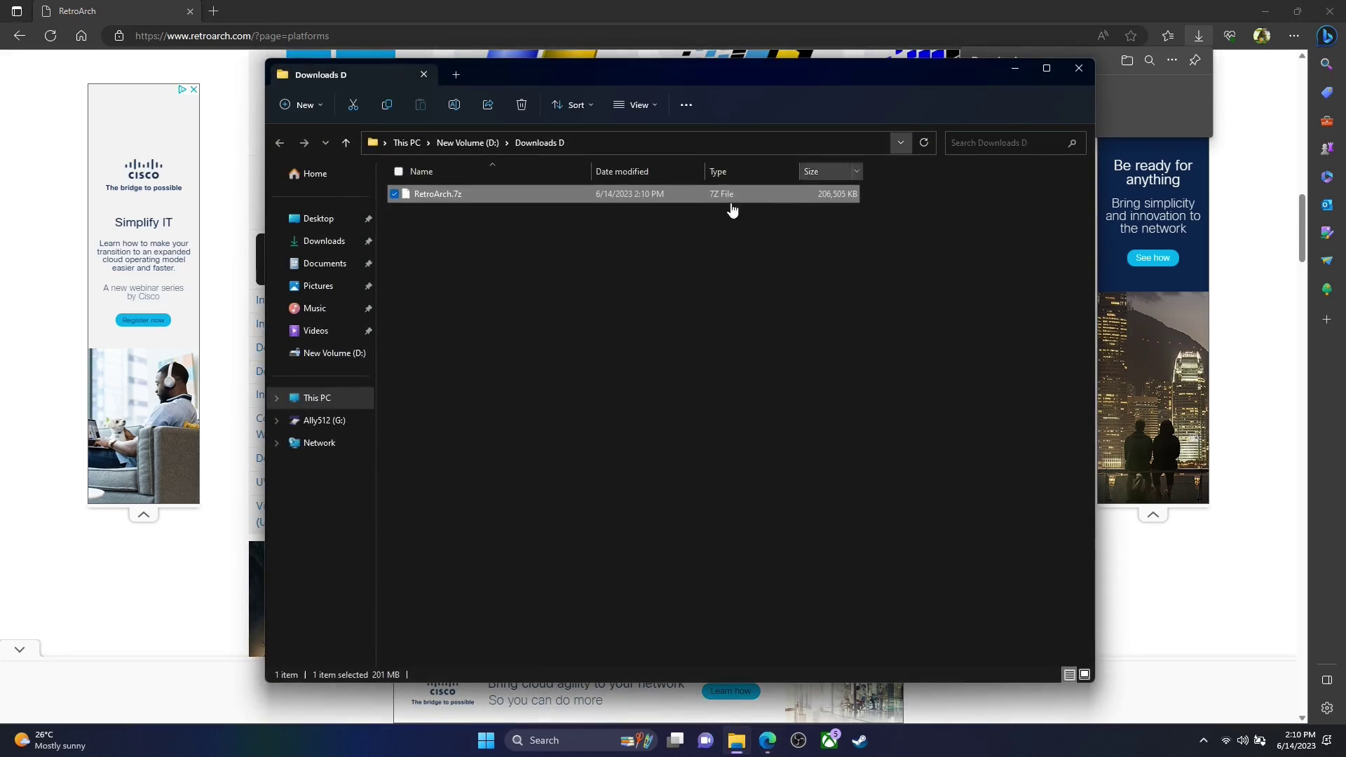
{"action": "right_click", "coordinate": [439, 196]}
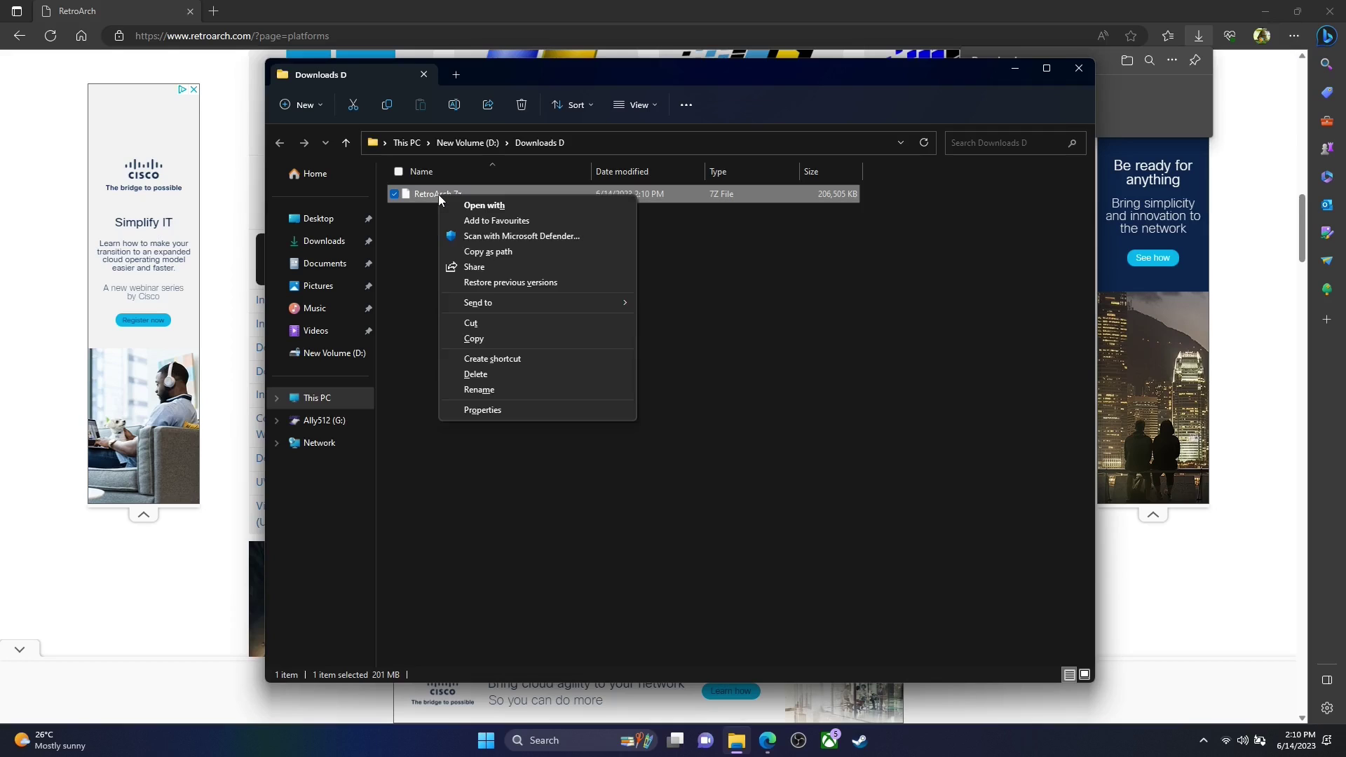
{"action": "left_click", "coordinate": [469, 237]}
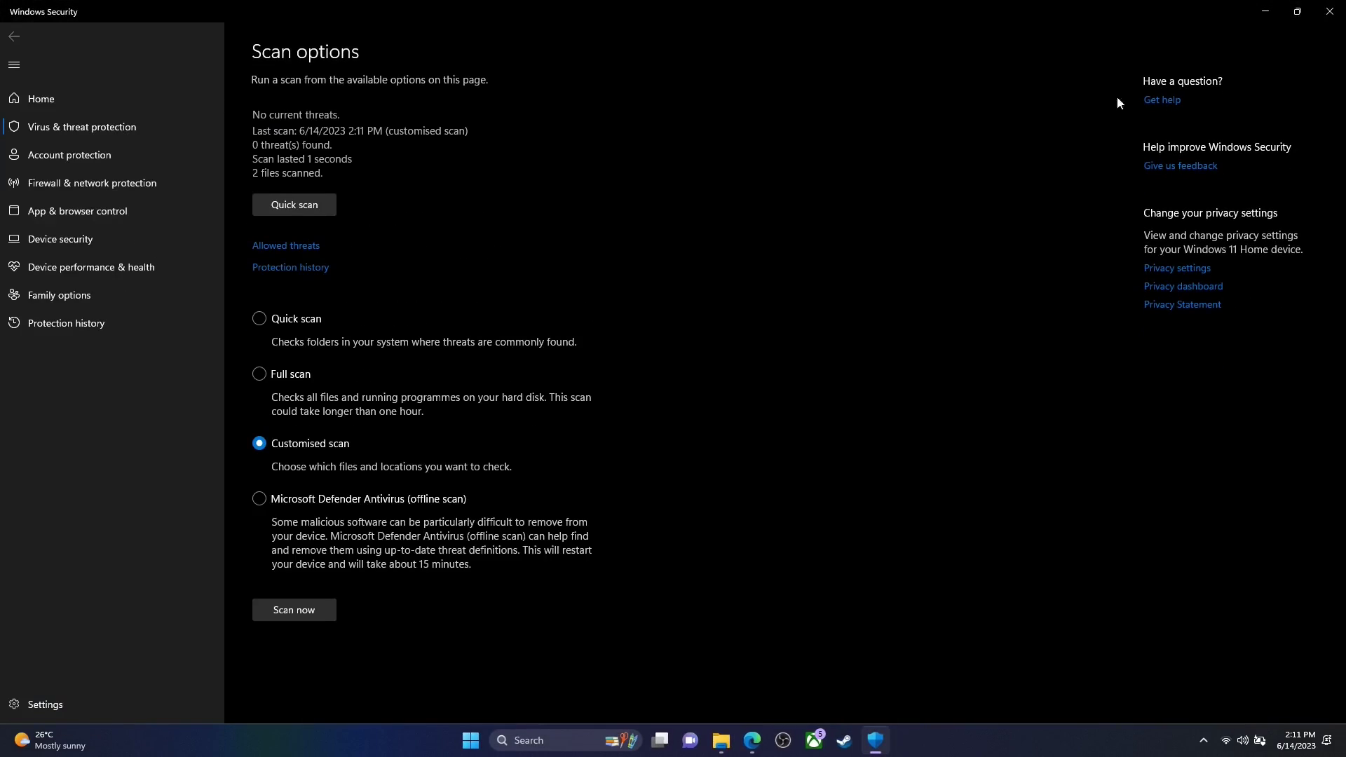
{"action": "left_click", "coordinate": [1329, 11]}
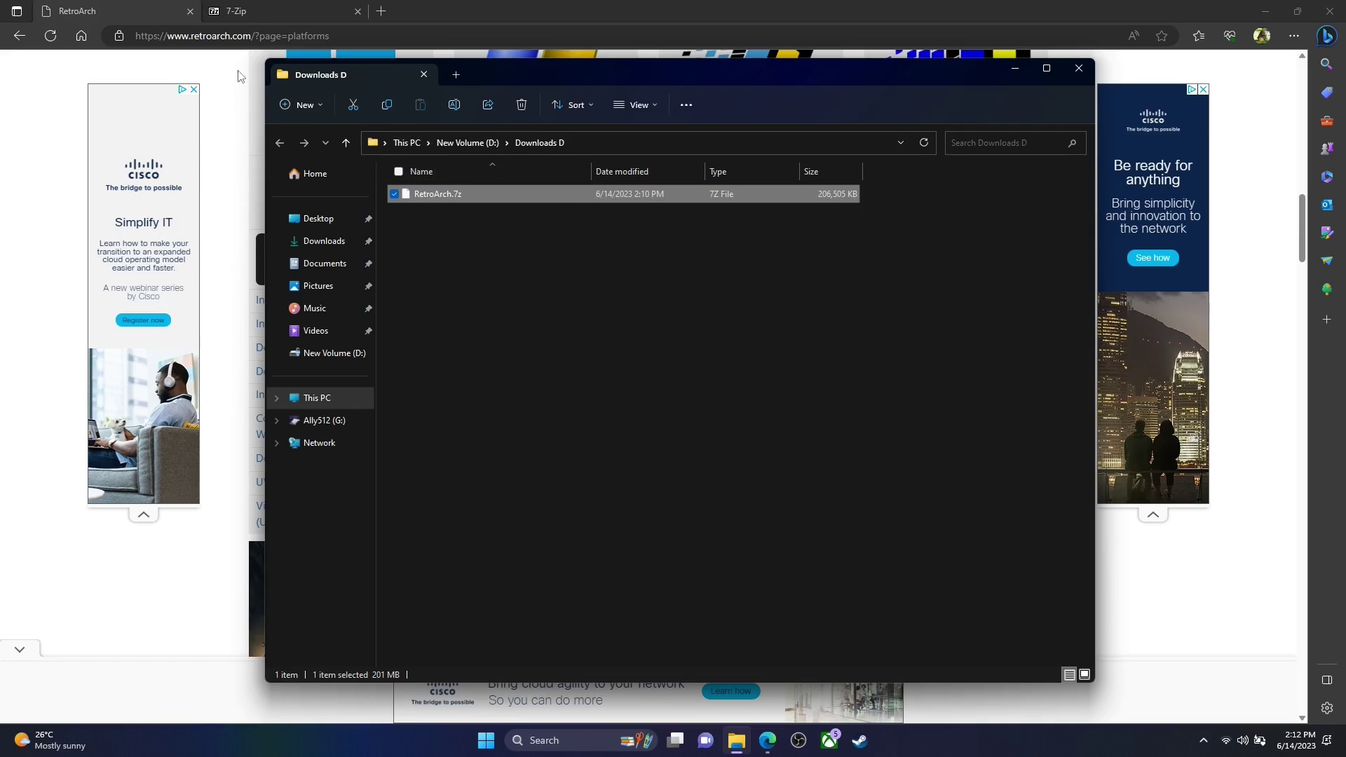
Download the 64-bit x64 installer of 7-Zip 22.01 from the 7-Zip site and run it, allowing it to make changes
{"action": "left_click", "coordinate": [257, 12]}
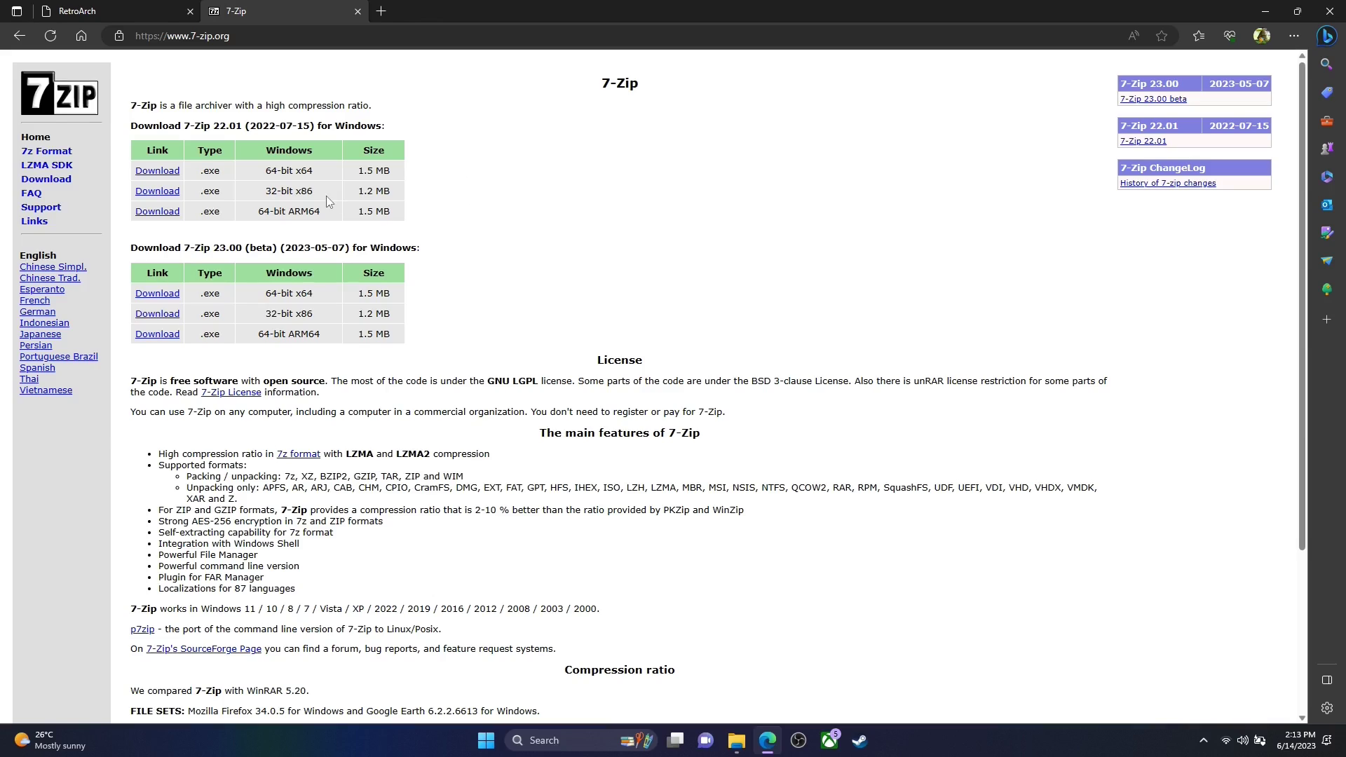
{"action": "left_click", "coordinate": [158, 176]}
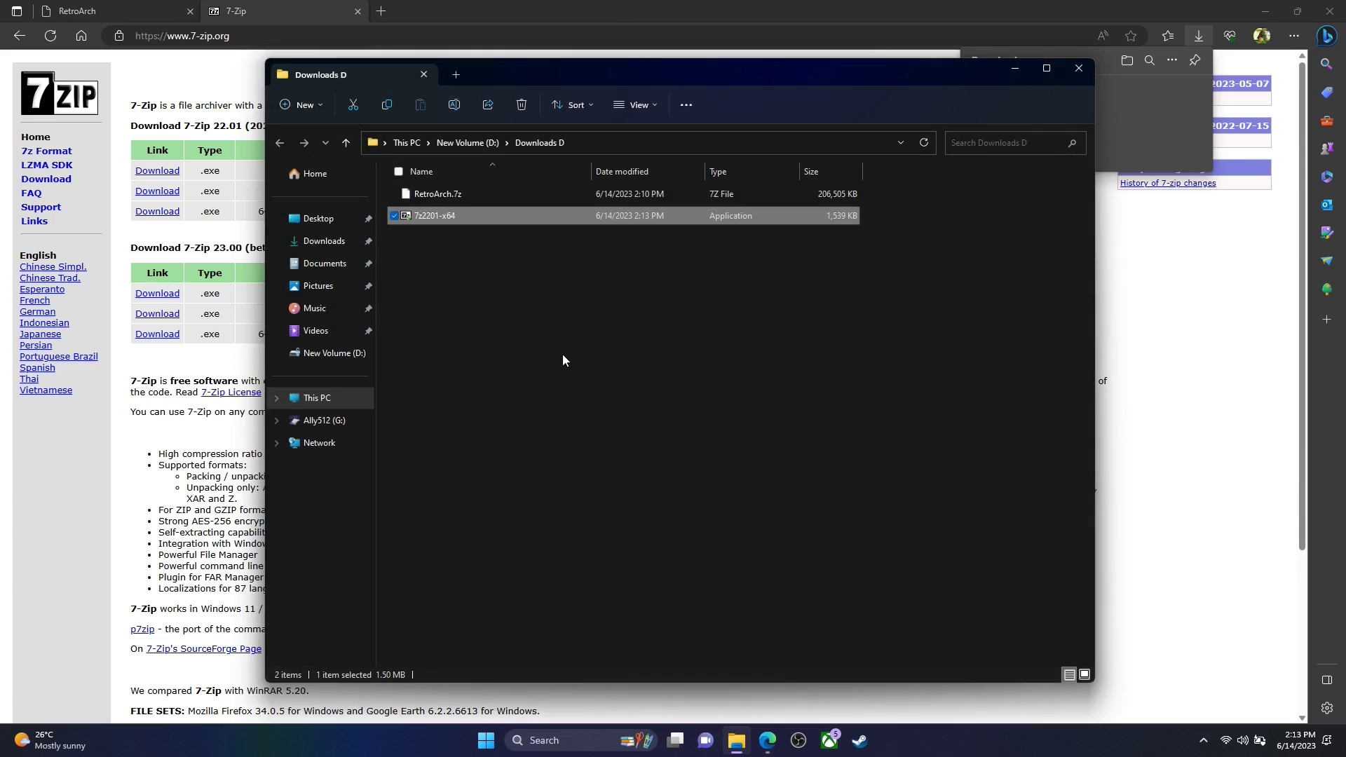
{"action": "double_click", "coordinate": [439, 217]}
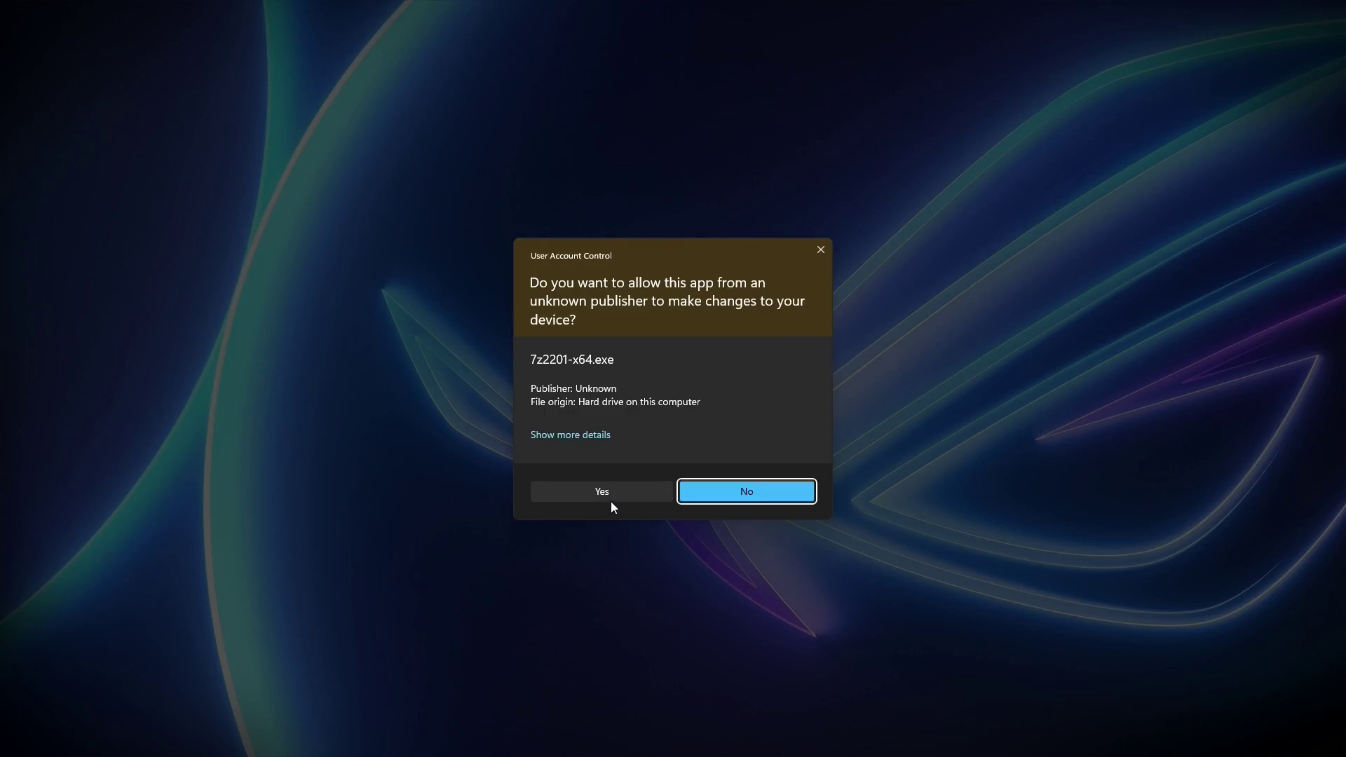
{"action": "left_click", "coordinate": [621, 494]}
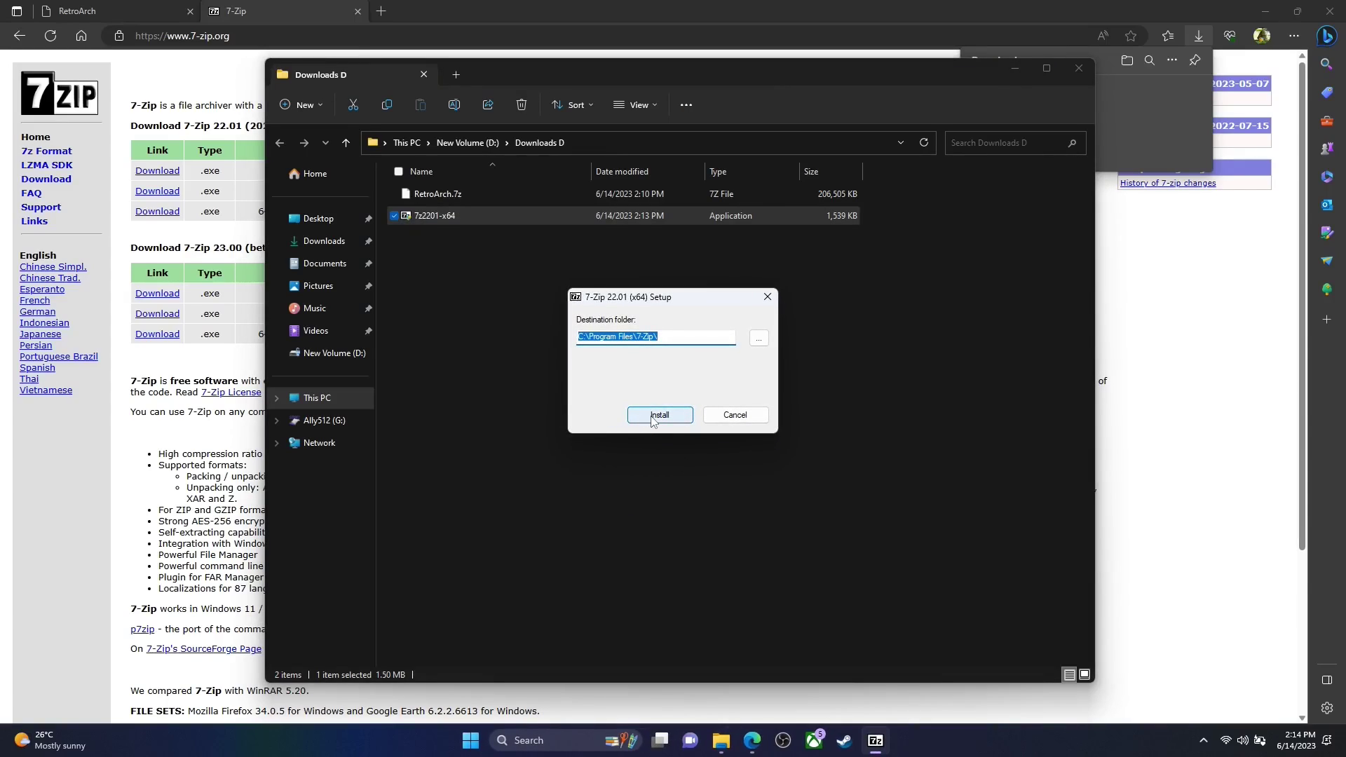
Set the 7-Zip installation destination to the Programs D folder on New Volume (D:)
{"action": "left_click", "coordinate": [761, 339]}
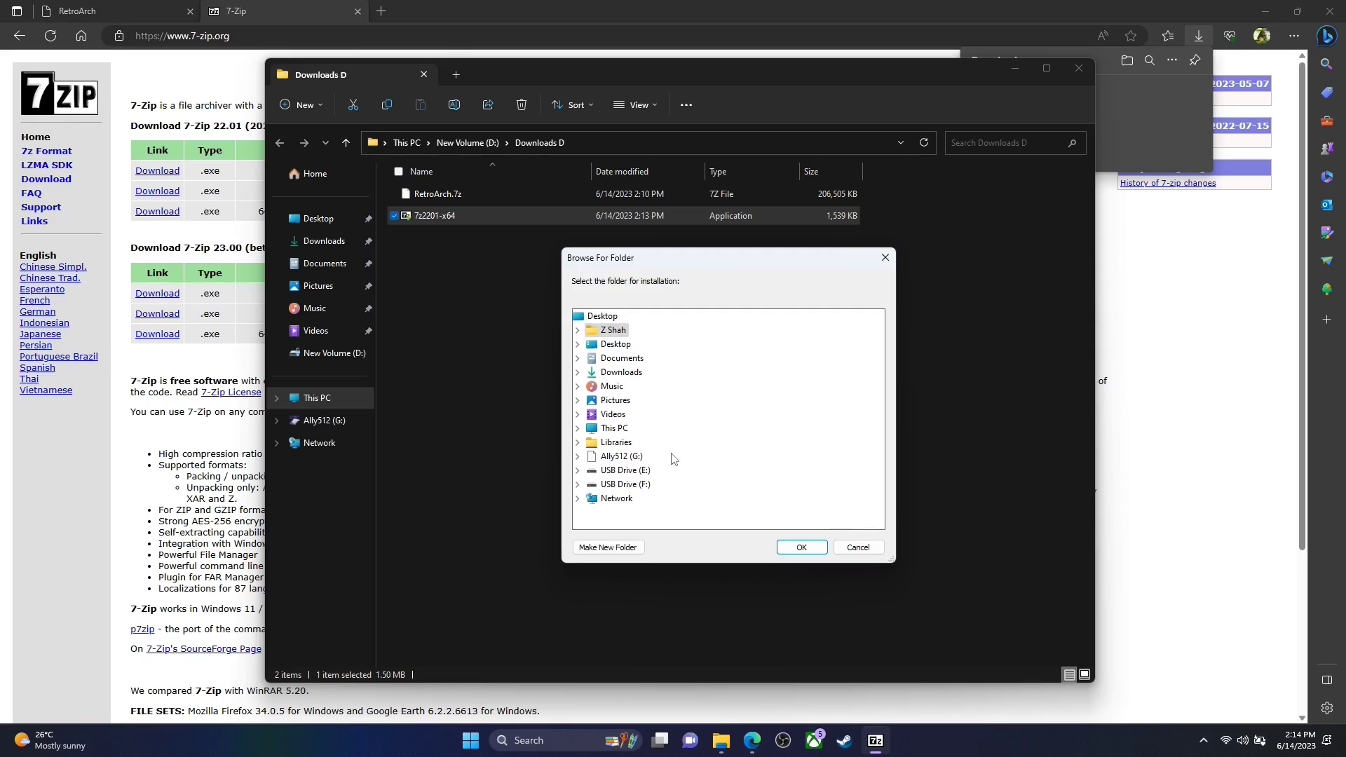
{"action": "left_click", "coordinate": [578, 428]}
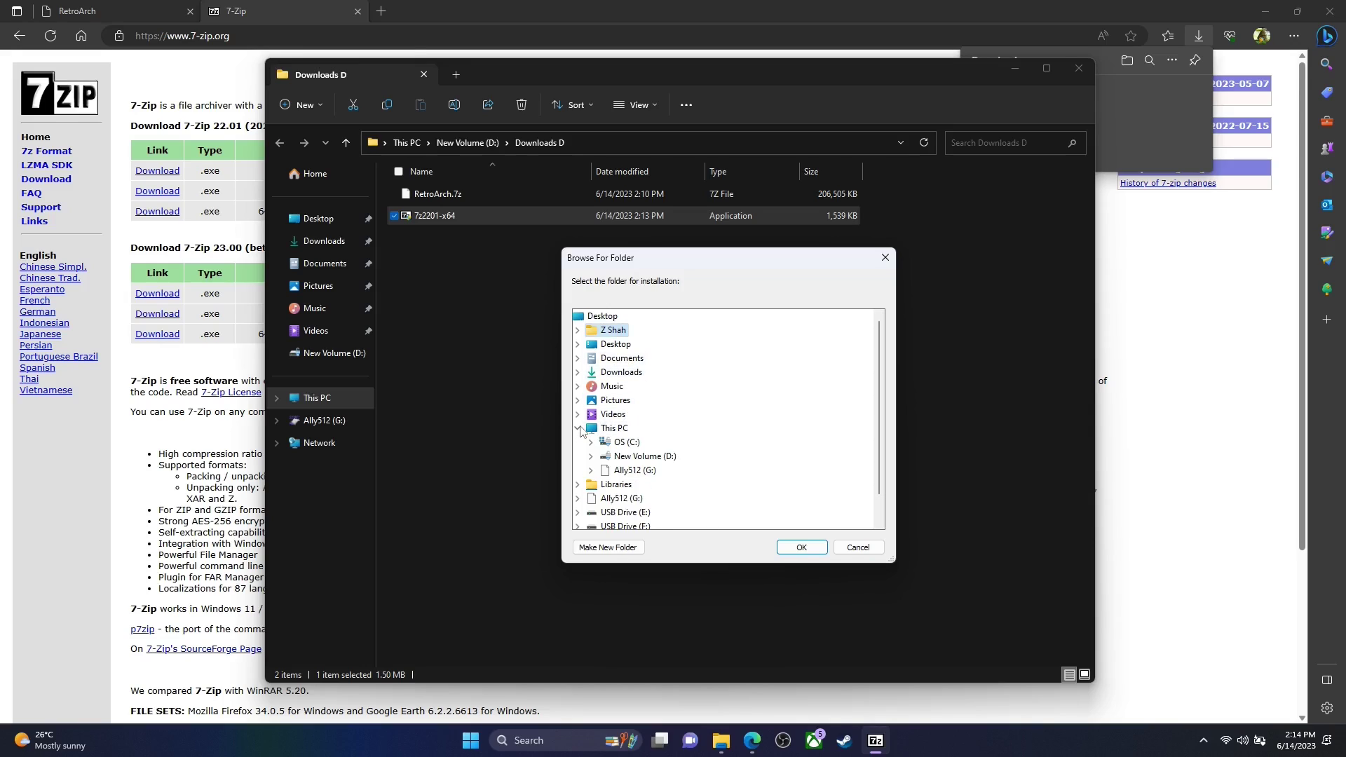
{"action": "left_click", "coordinate": [631, 457]}
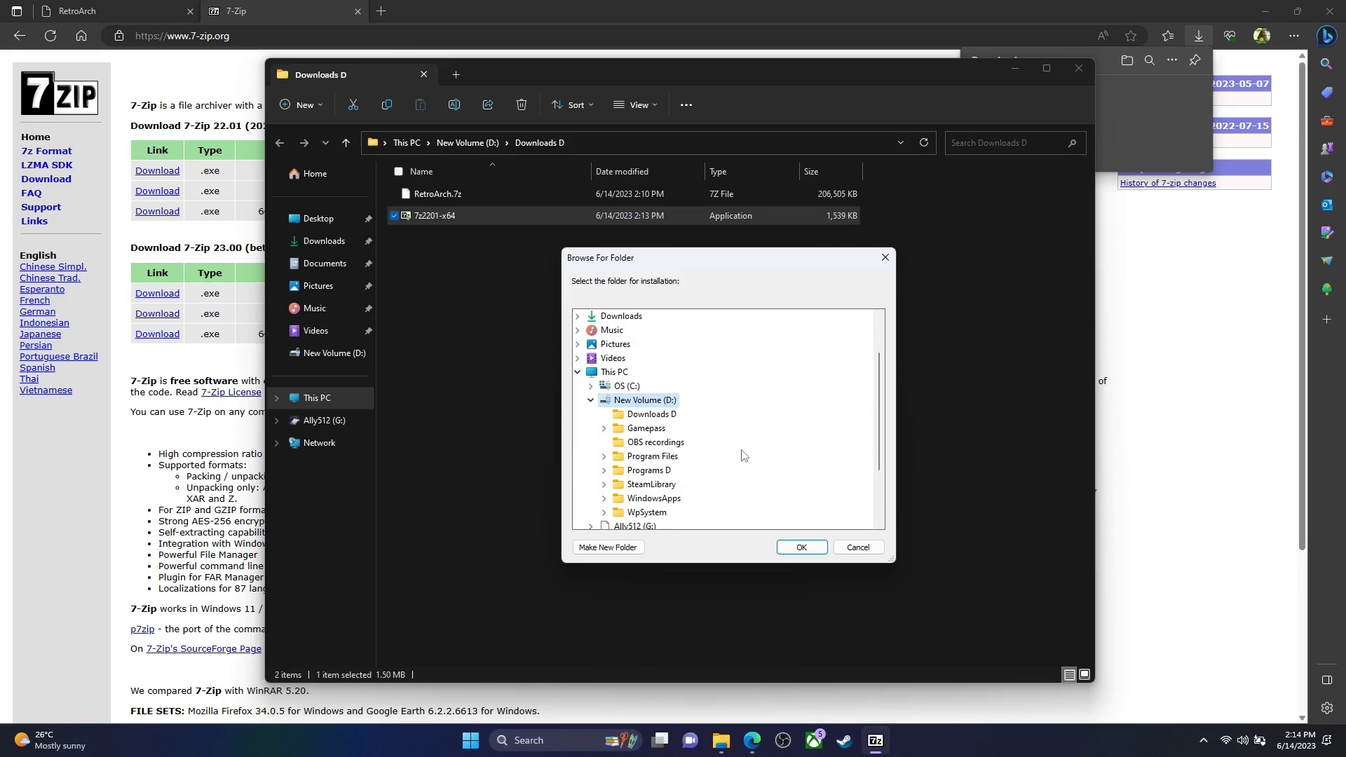
{"action": "left_click", "coordinate": [666, 473]}
{"action": "left_click", "coordinate": [792, 548]}
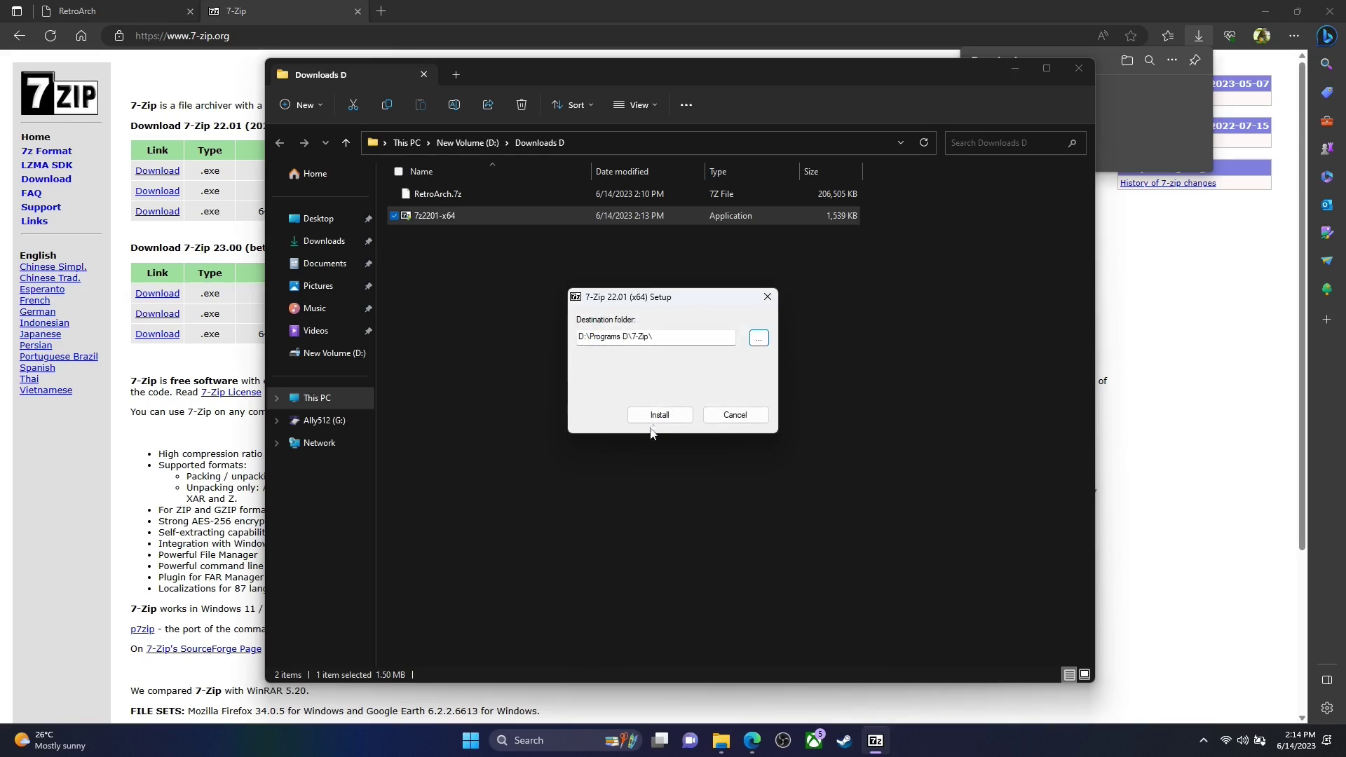
Install 7-Zip, close its setup, and delete the 7z2201-x64 installer from Downloads D
{"action": "left_click", "coordinate": [669, 419]}
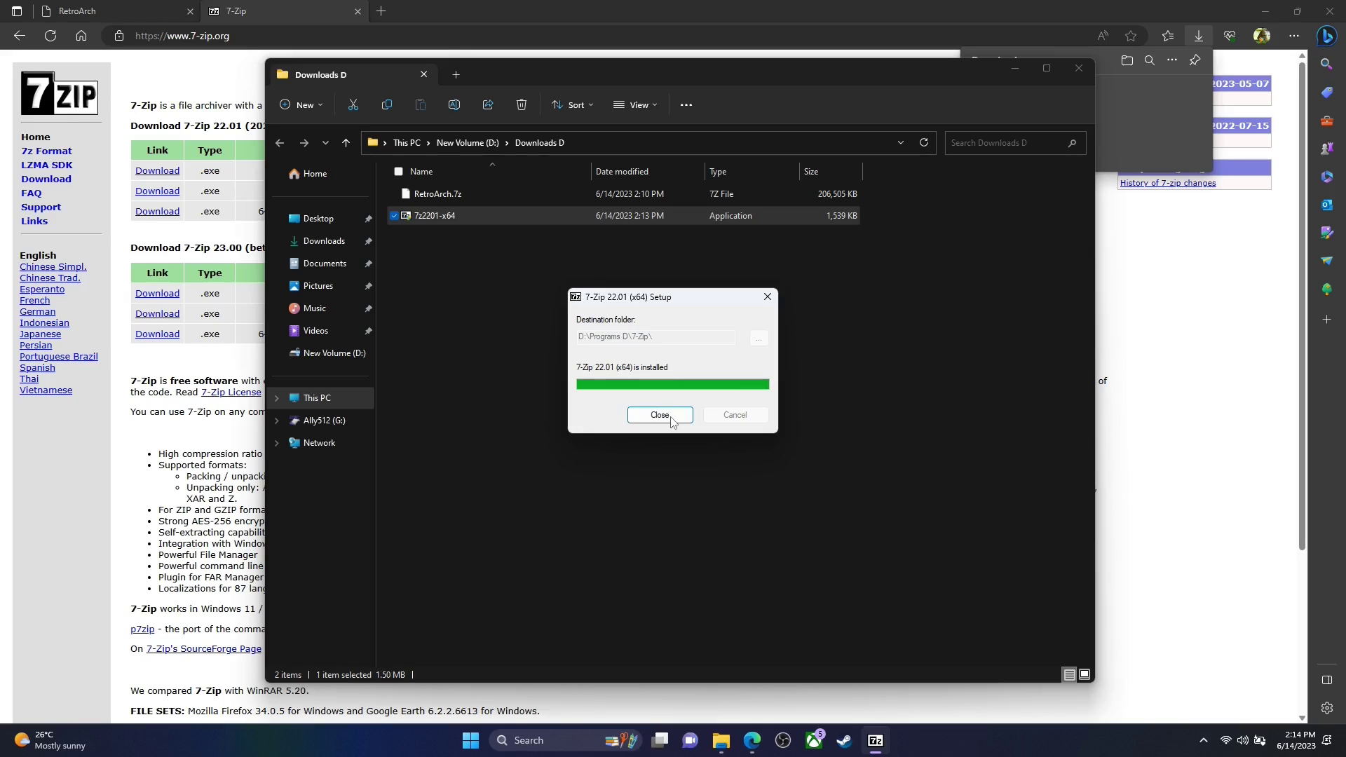
{"action": "left_click", "coordinate": [660, 415]}
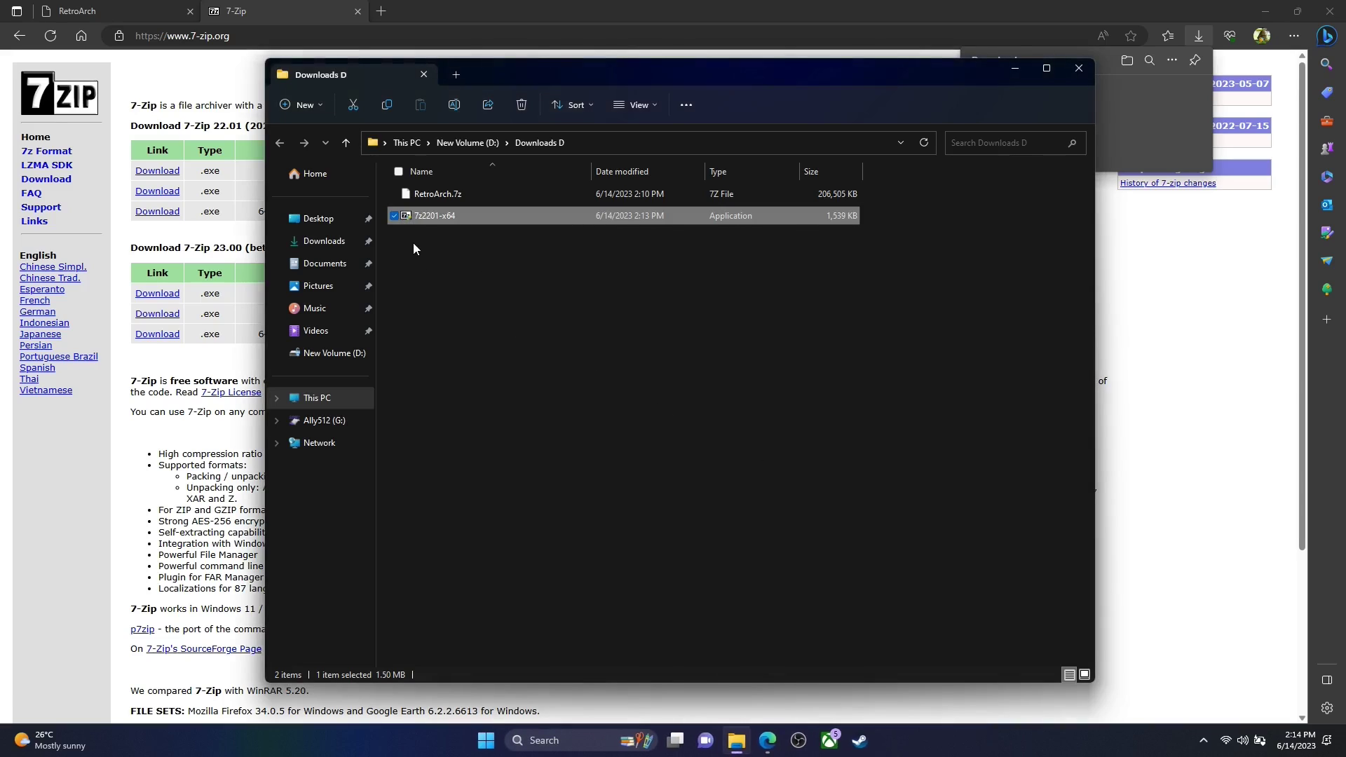
{"action": "right_click", "coordinate": [431, 220]}
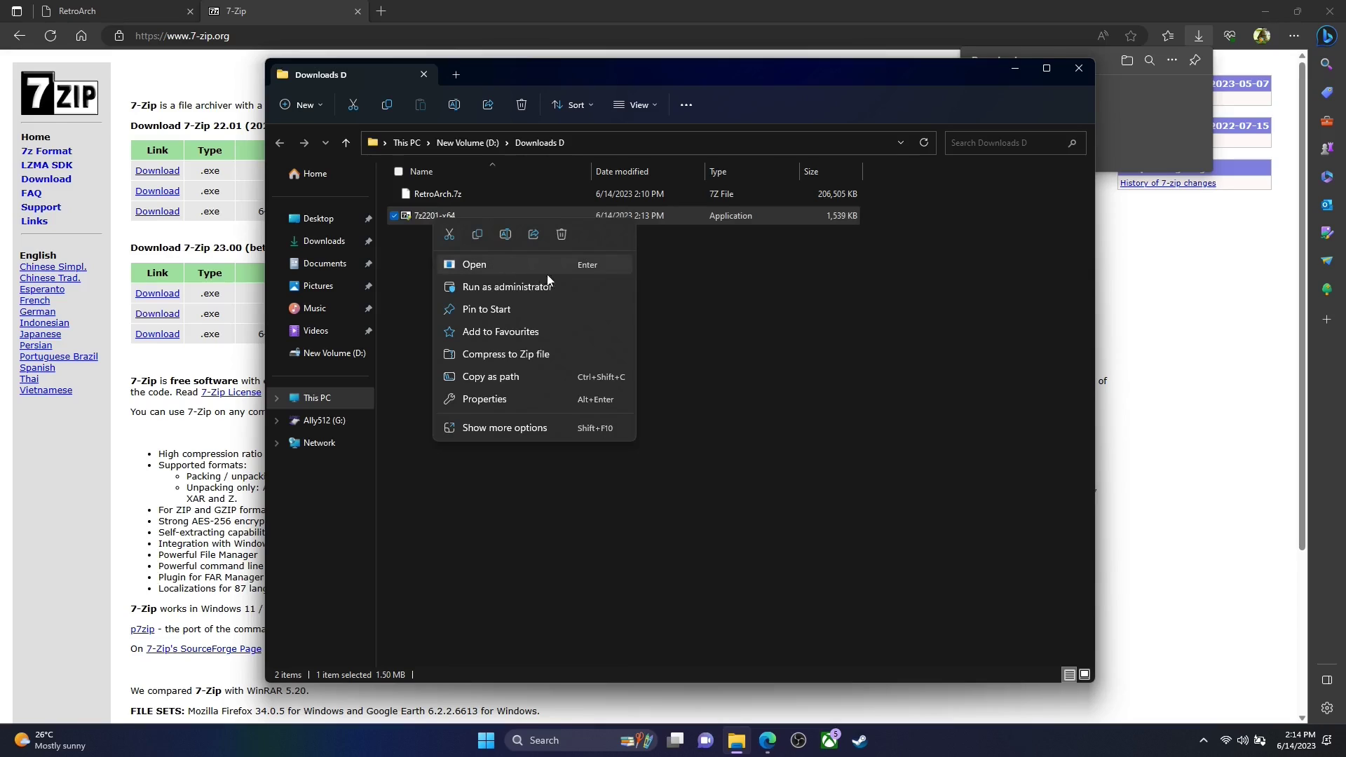
{"action": "left_click", "coordinate": [562, 235]}
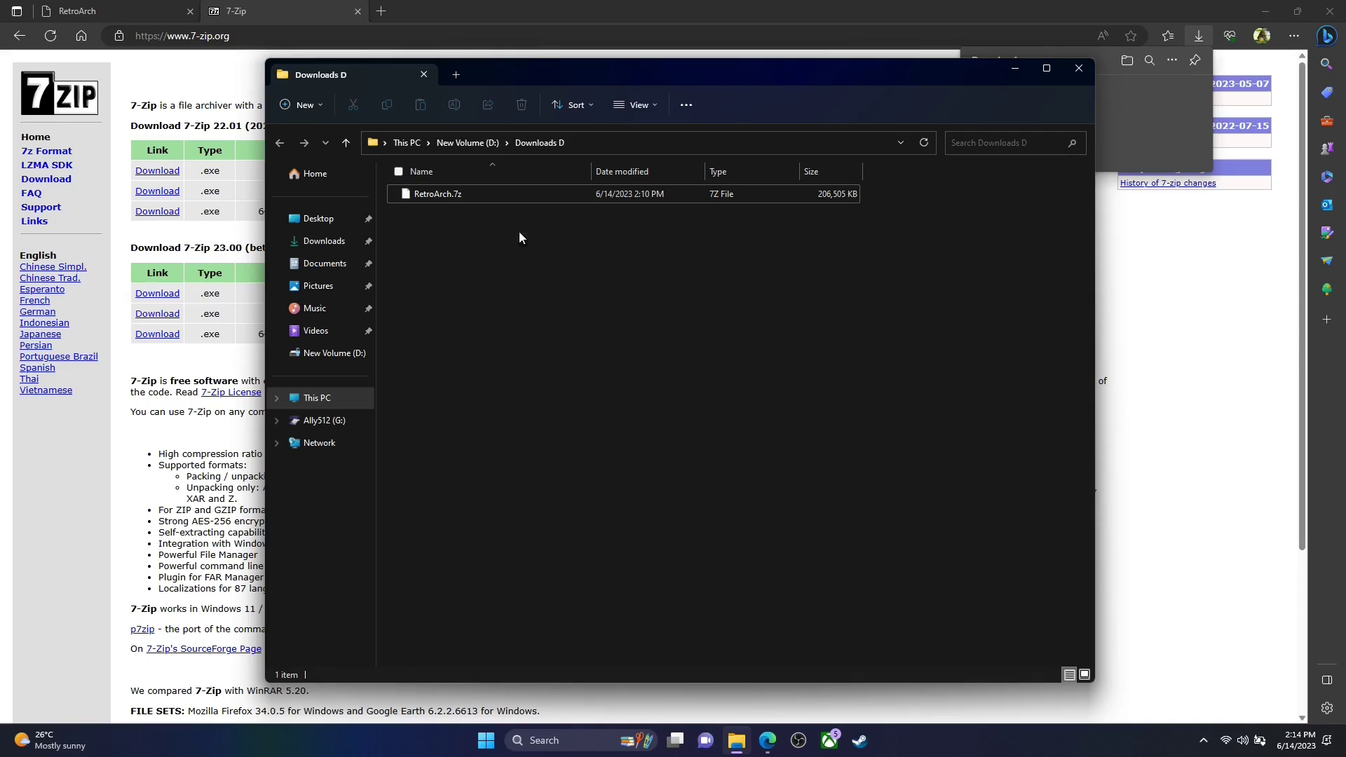
Extract RetroArch.7z with 7-Zip into a RetroArch subfolder of D:\Downloads D\ and delete the original archive
{"action": "right_click", "coordinate": [448, 198]}
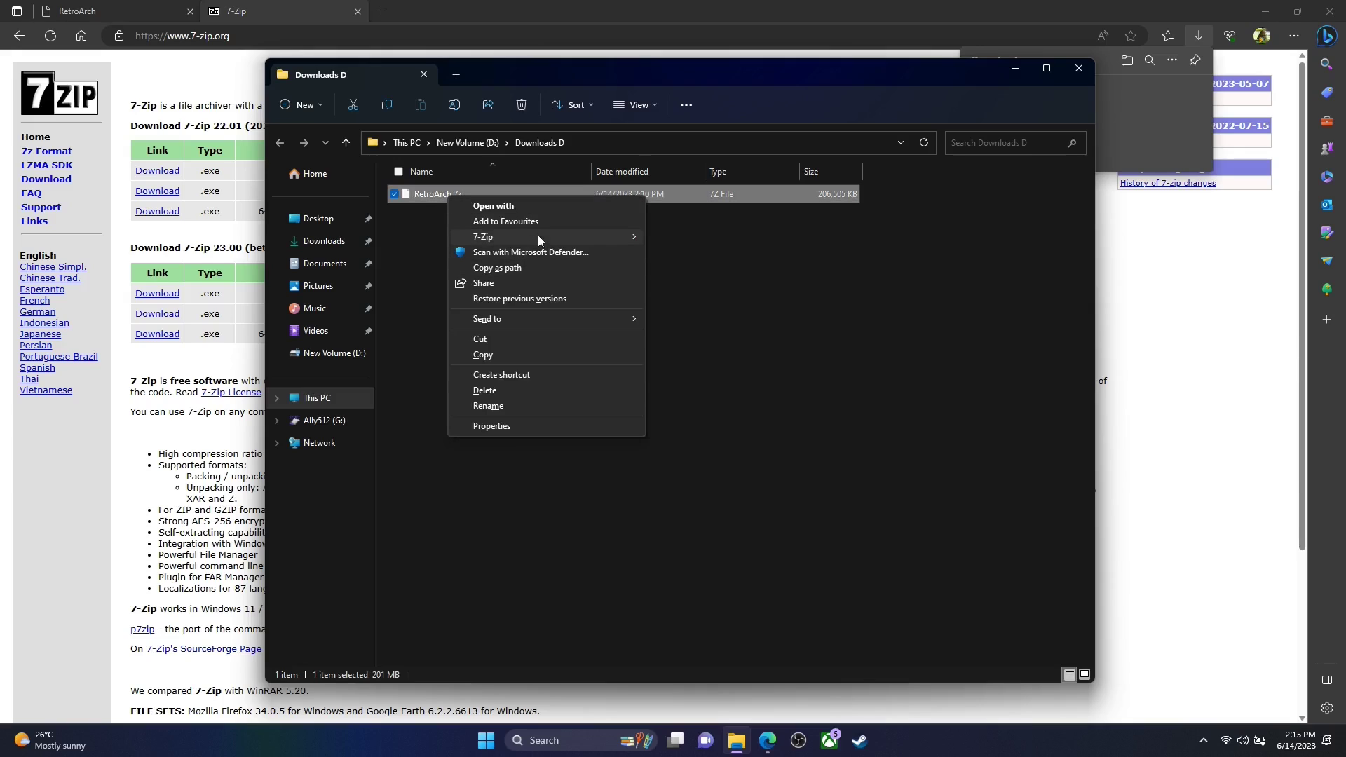
{"action": "mouse_move", "coordinate": [537, 236]}
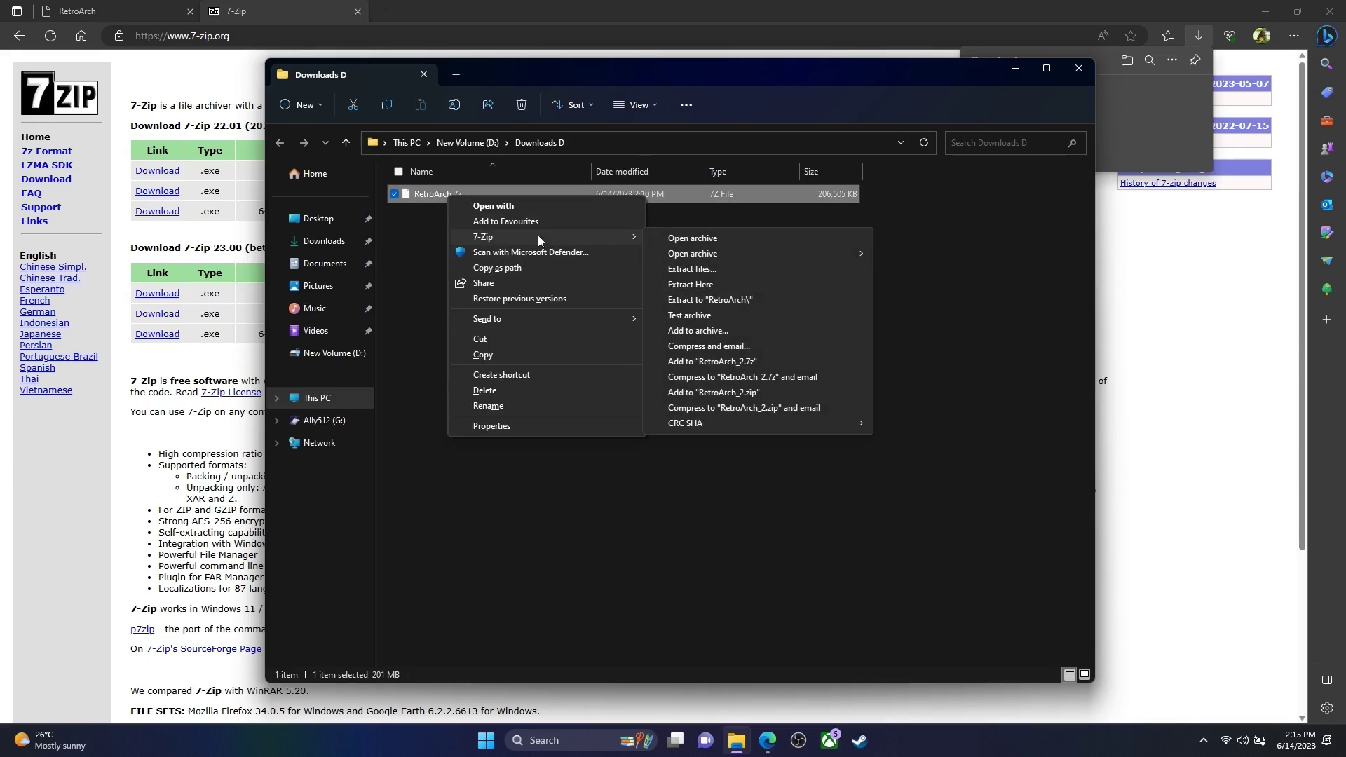
{"action": "left_click", "coordinate": [689, 270]}
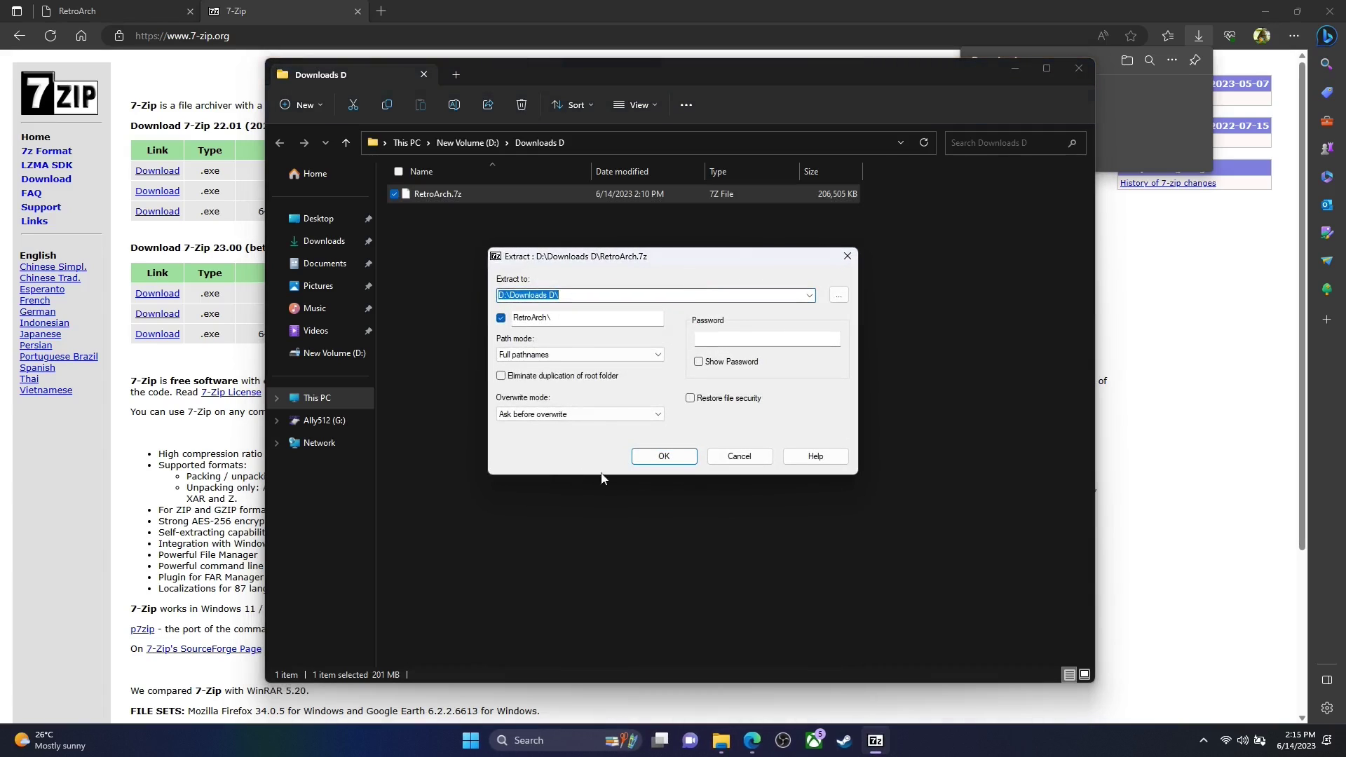
{"action": "left_click", "coordinate": [646, 461]}
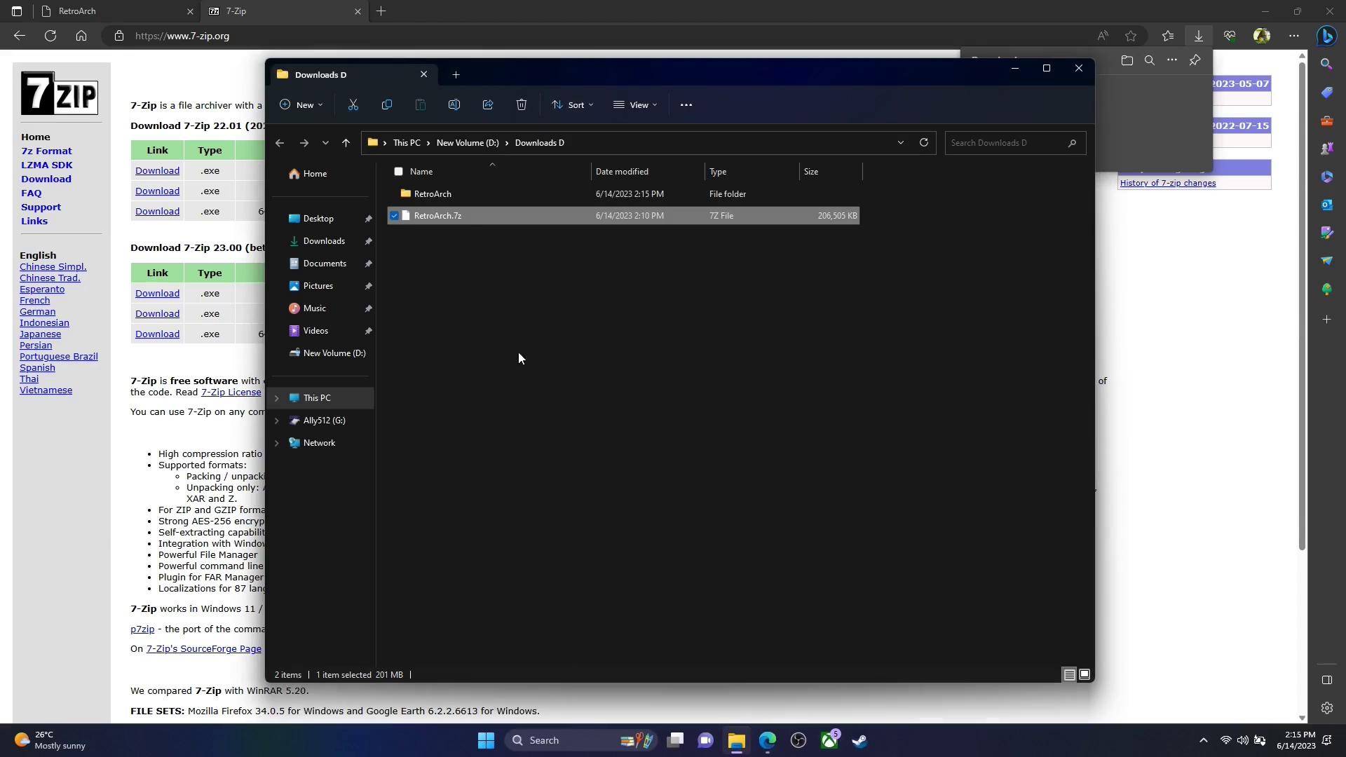
{"action": "right_click", "coordinate": [458, 219]}
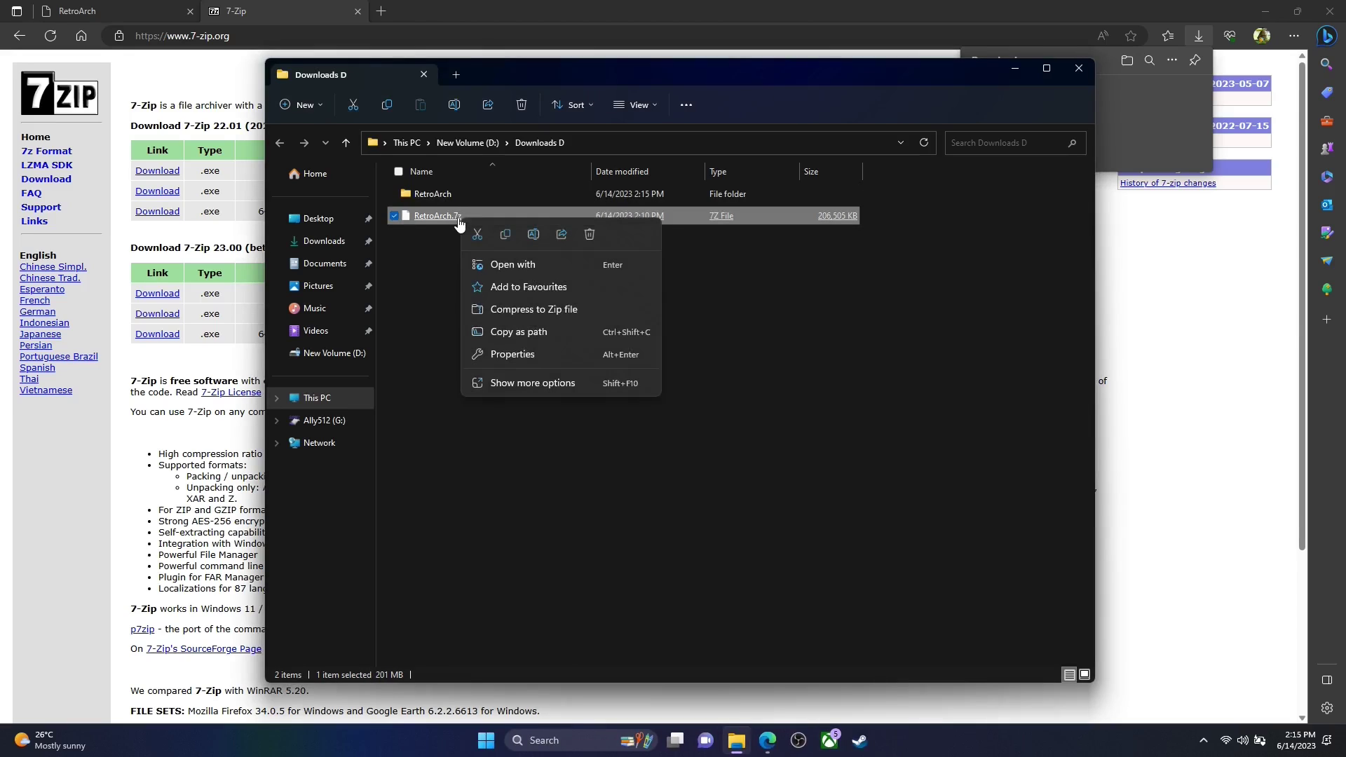
{"action": "left_click", "coordinate": [590, 234]}
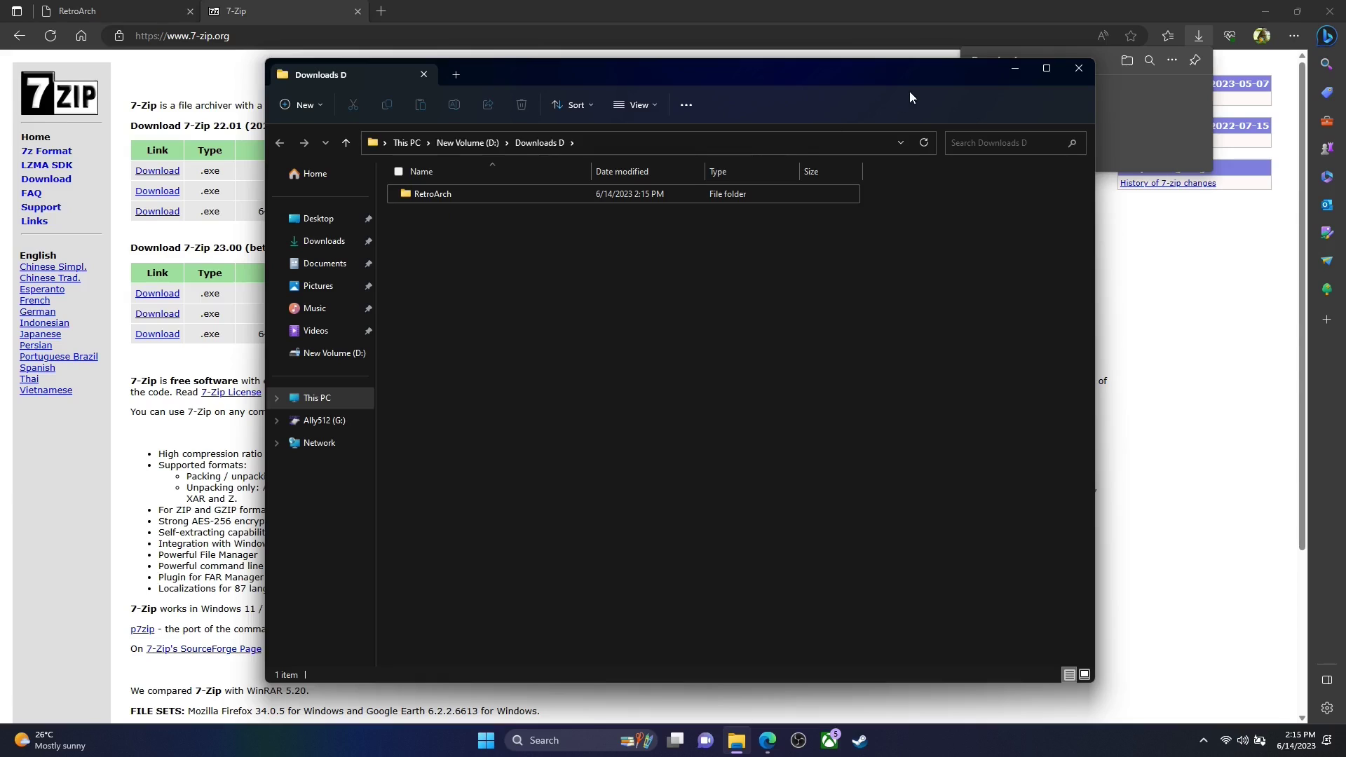
Close the browser and arrange the Downloads D window side by side with a new File Explorer window
{"action": "left_click", "coordinate": [1330, 11]}
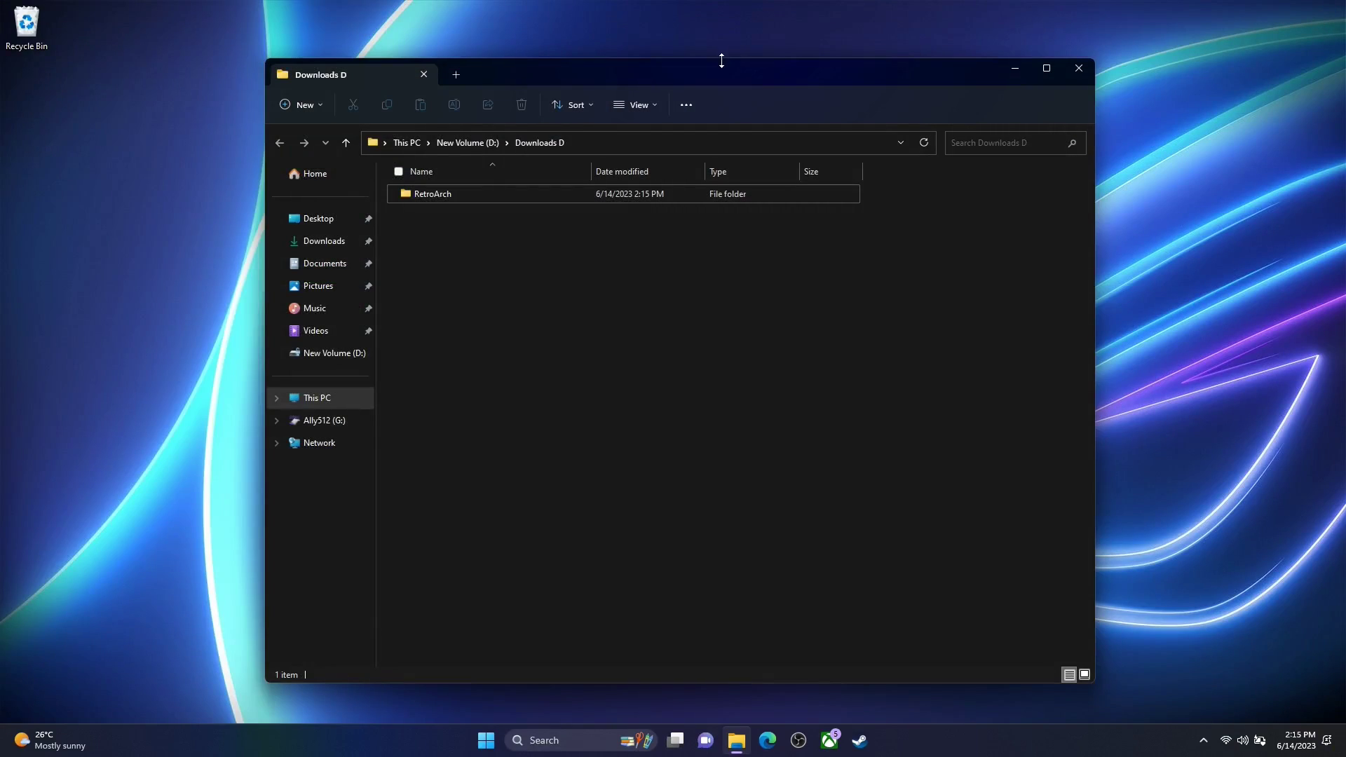
{"action": "left_click_drag", "start_coordinate": [719, 67], "coordinate": [2, 210]}
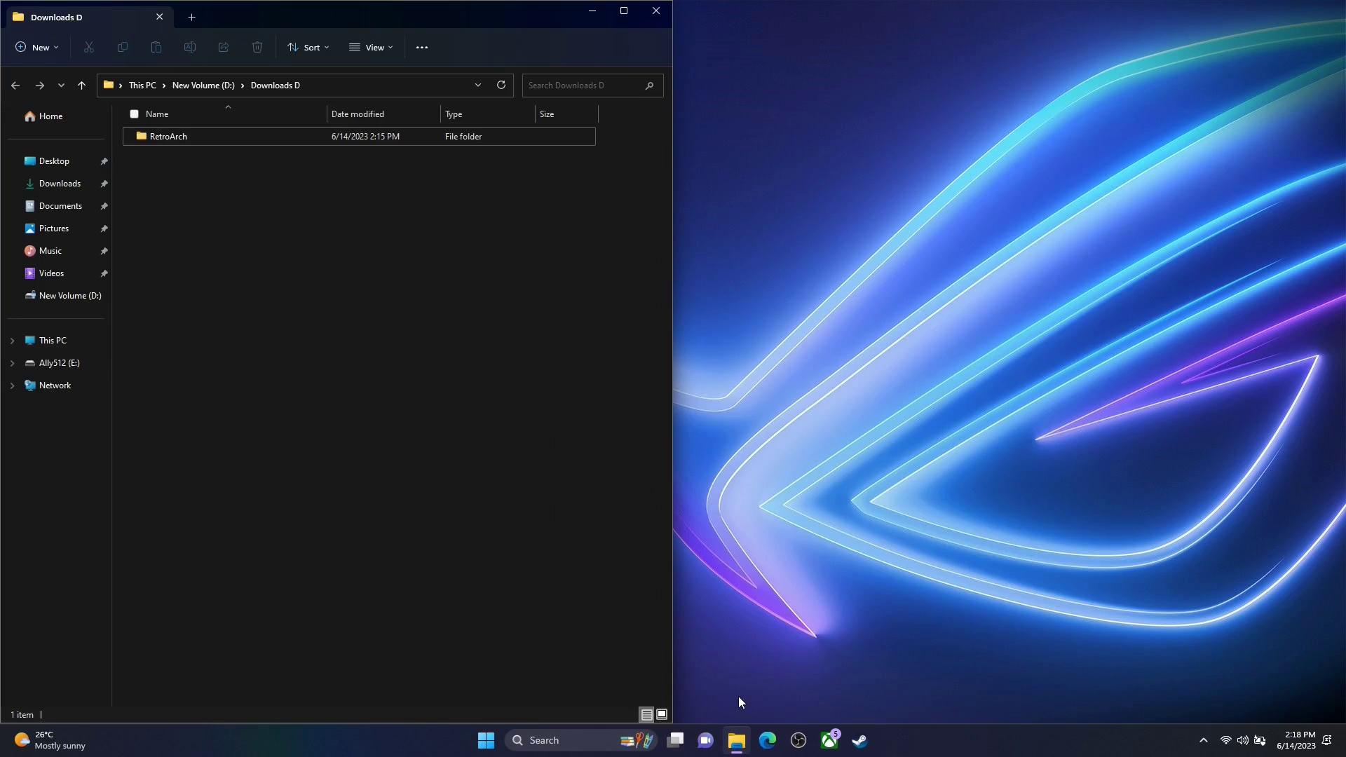
{"action": "right_click", "coordinate": [741, 741]}
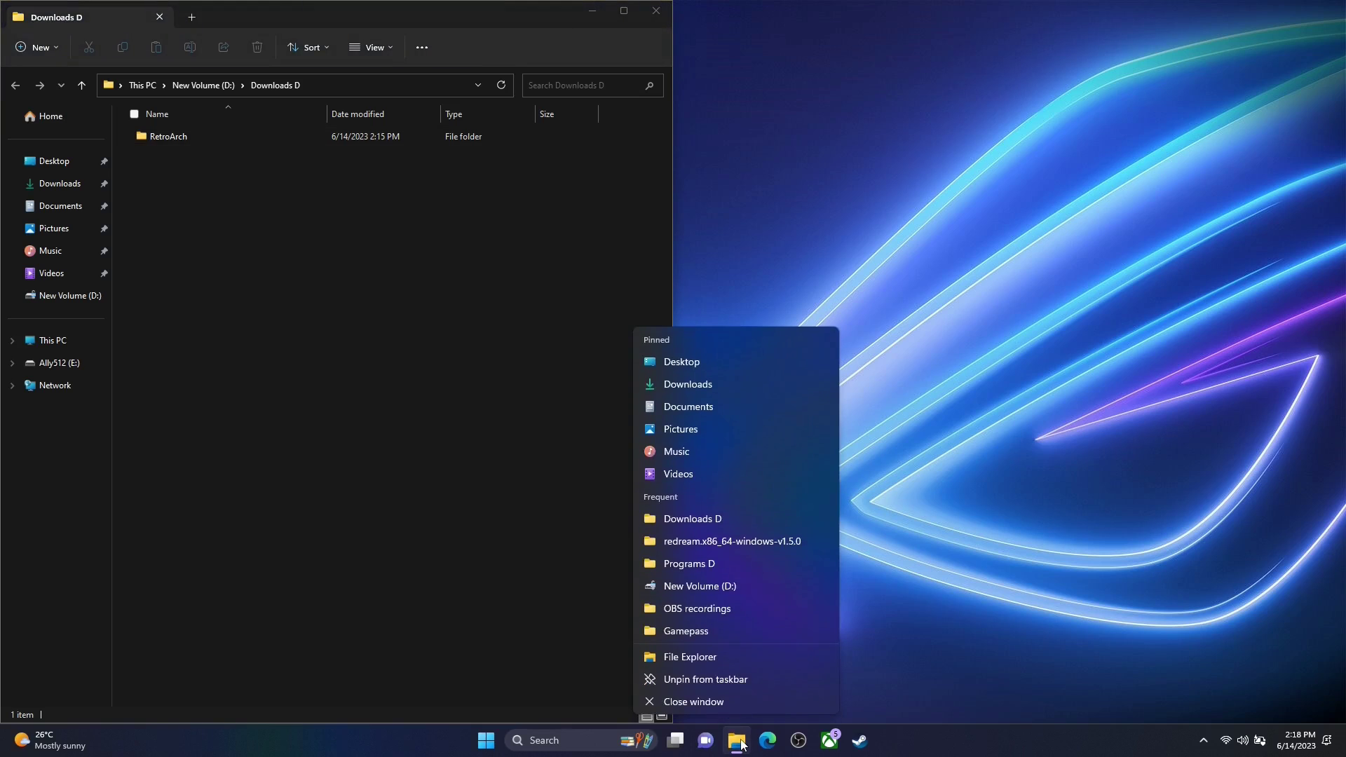
{"action": "left_click", "coordinate": [694, 657]}
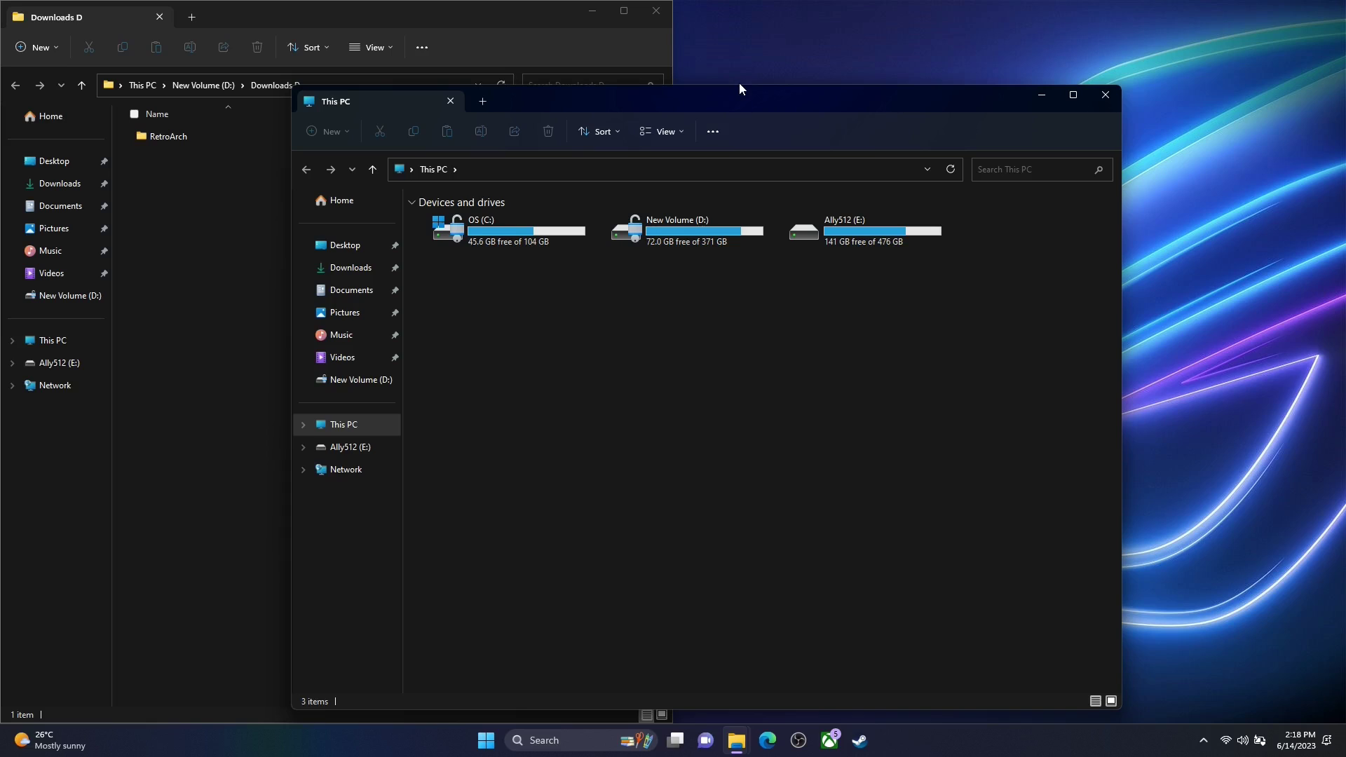
{"action": "left_click_drag", "start_coordinate": [741, 95], "coordinate": [1340, 239]}
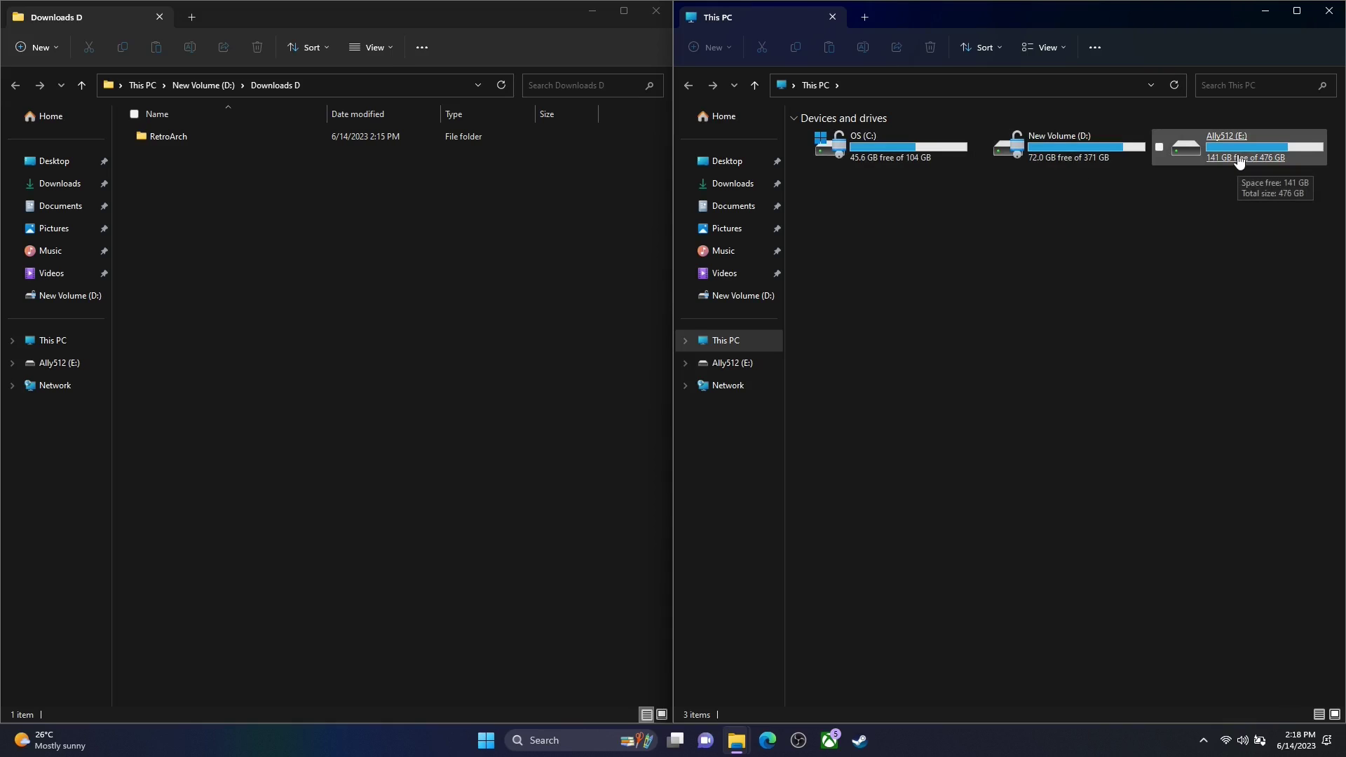
Examine the Roms folder on the Ally512 (E:) drive, including its Atari - Jaguar subfolder, and return to This PC
{"action": "double_click", "coordinate": [1193, 151]}
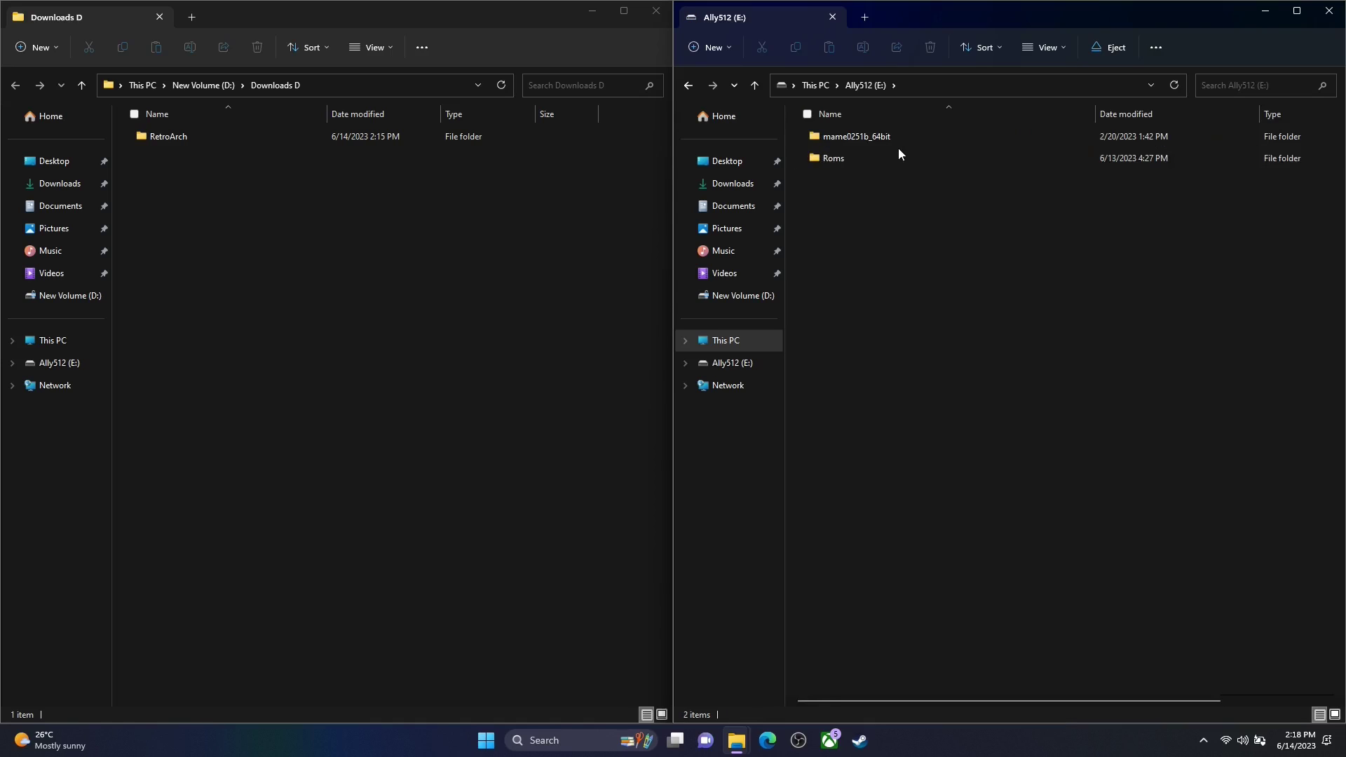
{"action": "double_click", "coordinate": [834, 160]}
{"action": "double_click", "coordinate": [841, 161]}
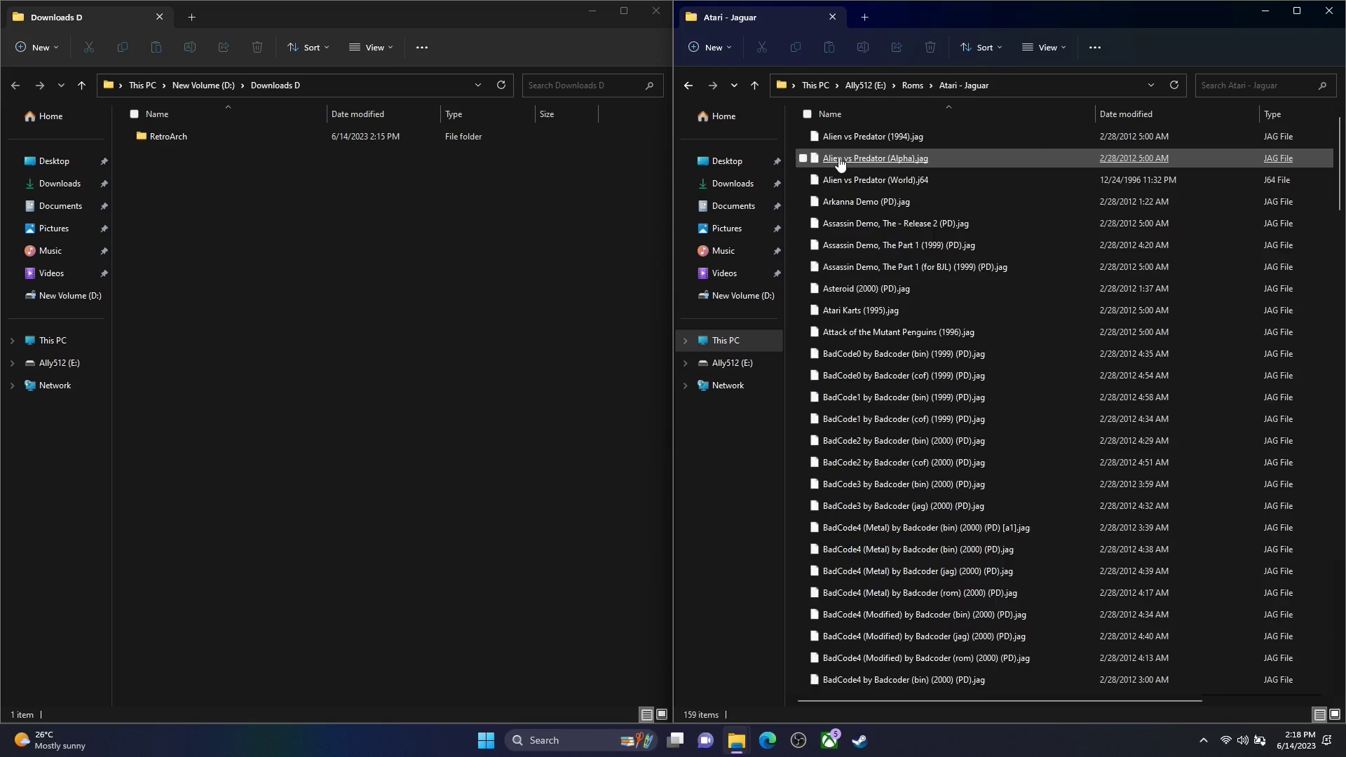
{"action": "left_click", "coordinate": [688, 85]}
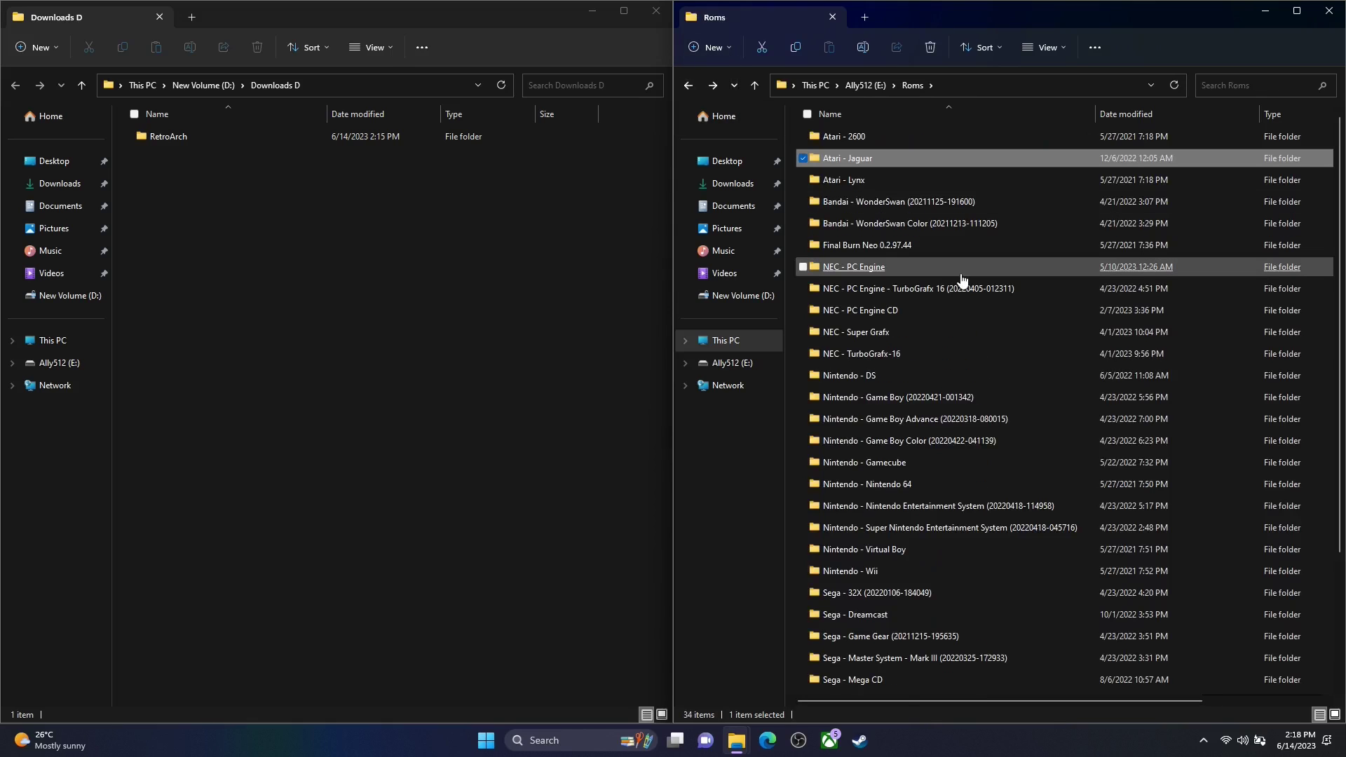
{"action": "scroll", "coordinate": [962, 279], "scroll_direction": "down", "scroll_amount": 3}
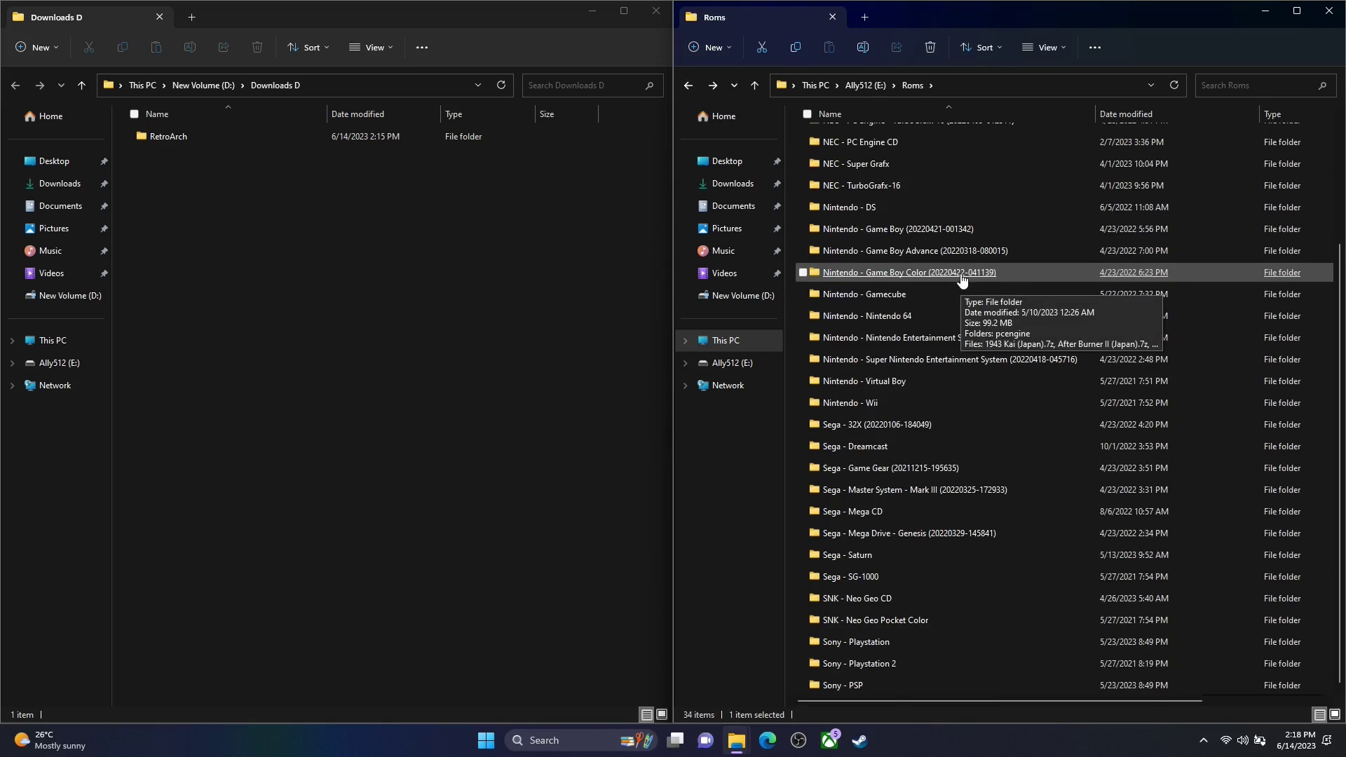
{"action": "scroll", "coordinate": [962, 279], "scroll_direction": "up", "scroll_amount": 3}
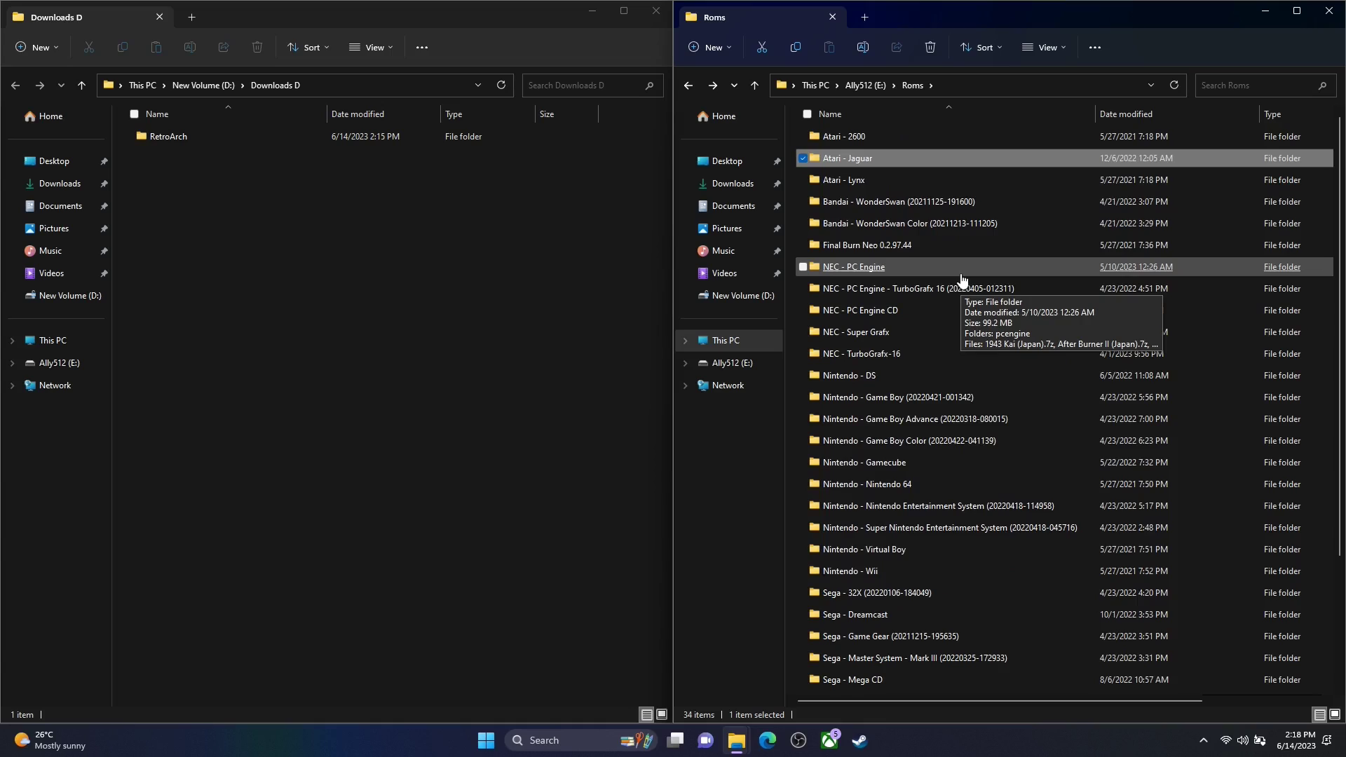
{"action": "left_click", "coordinate": [688, 86]}
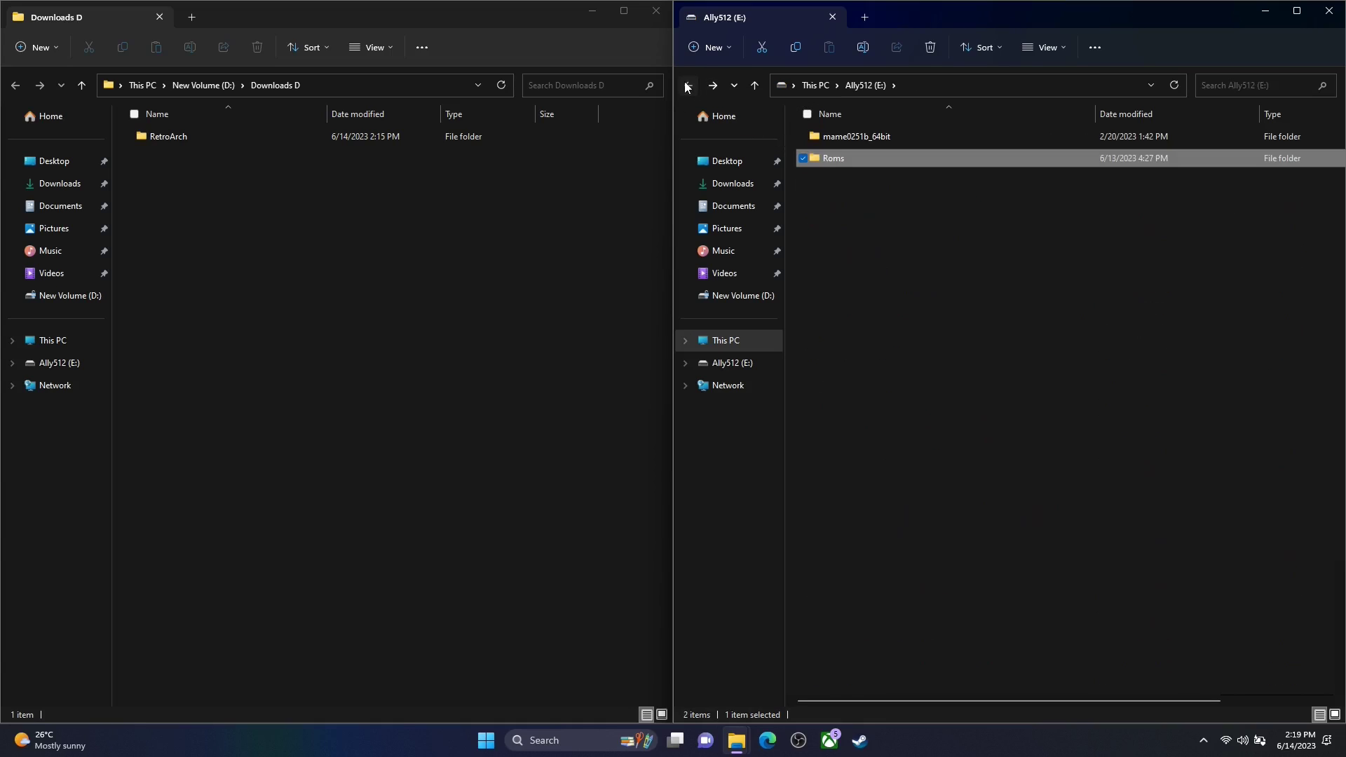
{"action": "left_click", "coordinate": [688, 86]}
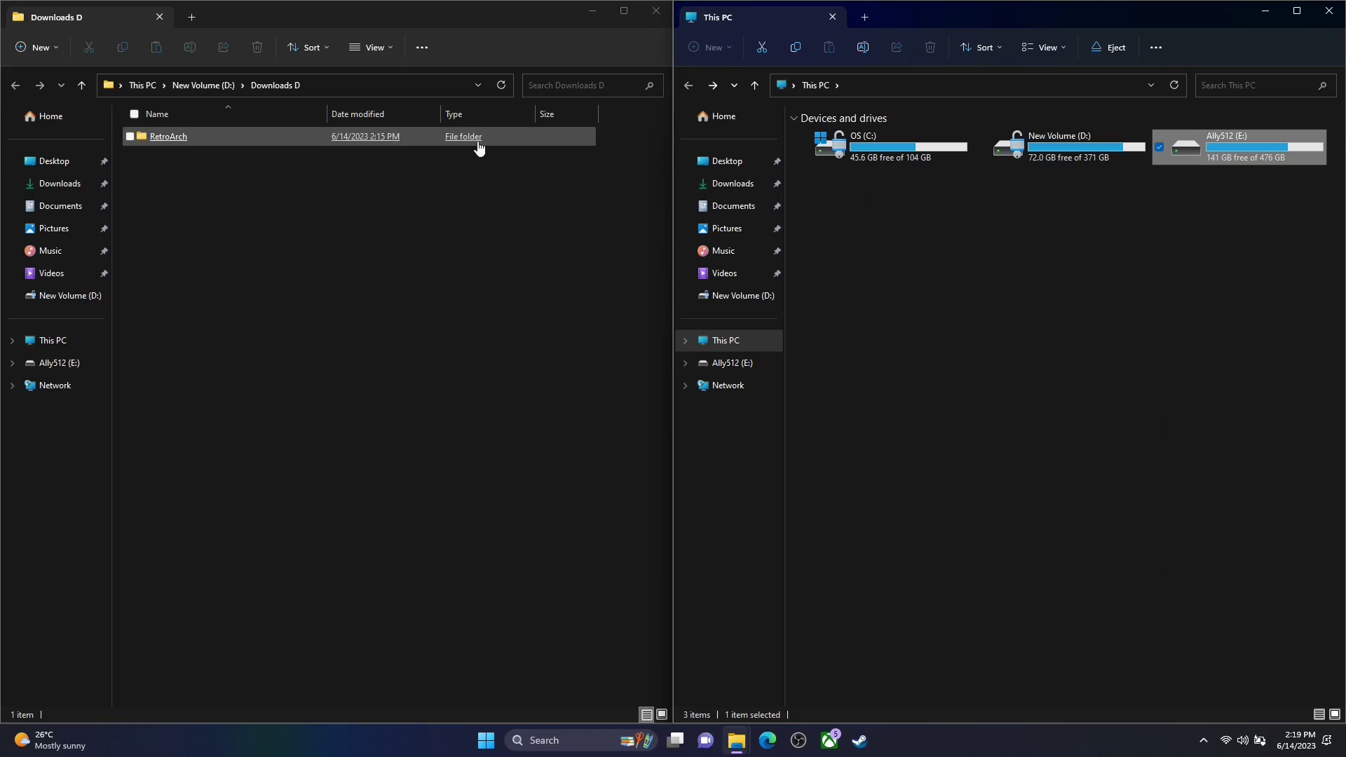
Copy the RetroArch-Win64 folder from the extracted RetroArch folder to the root of New Volume (D:) and close the source window
{"action": "double_click", "coordinate": [1042, 159]}
{"action": "double_click", "coordinate": [1041, 158]}
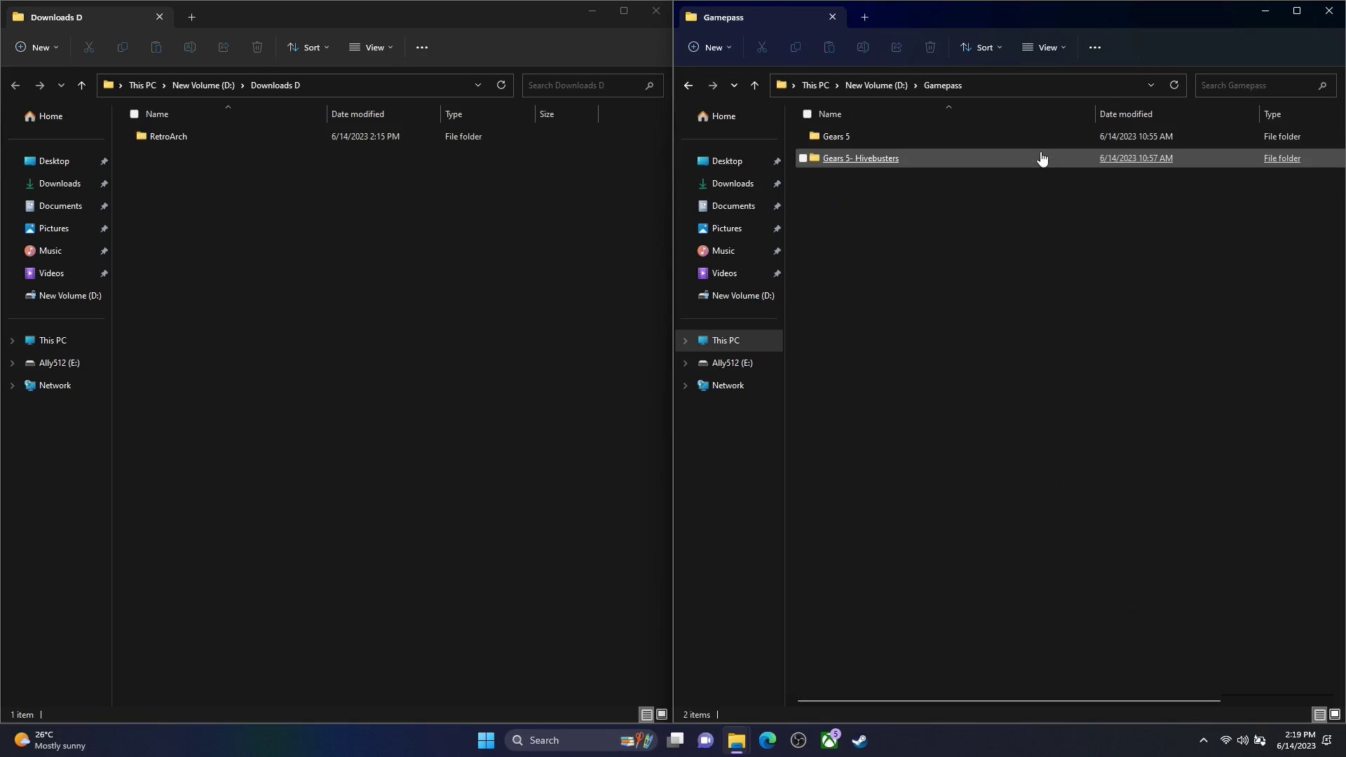
{"action": "left_click", "coordinate": [687, 86]}
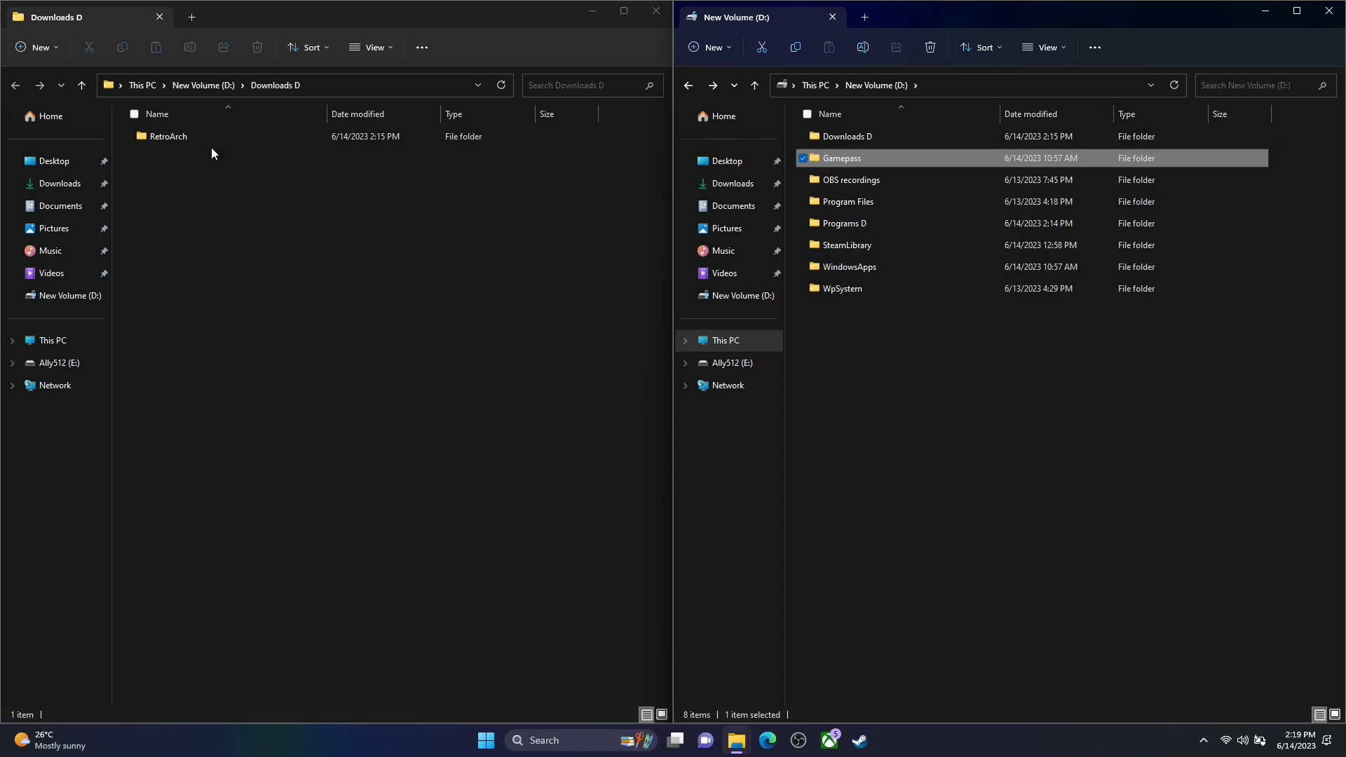
{"action": "double_click", "coordinate": [168, 137]}
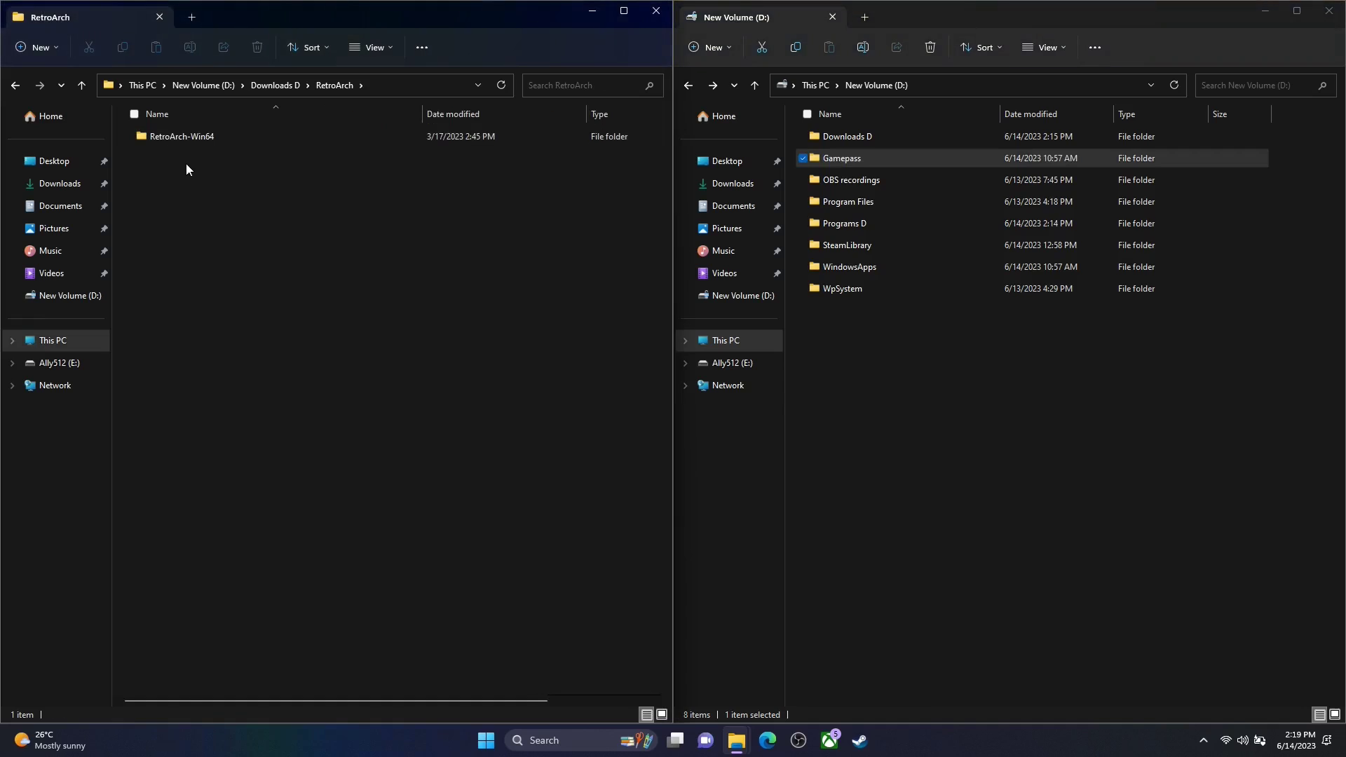
{"action": "double_click", "coordinate": [191, 134]}
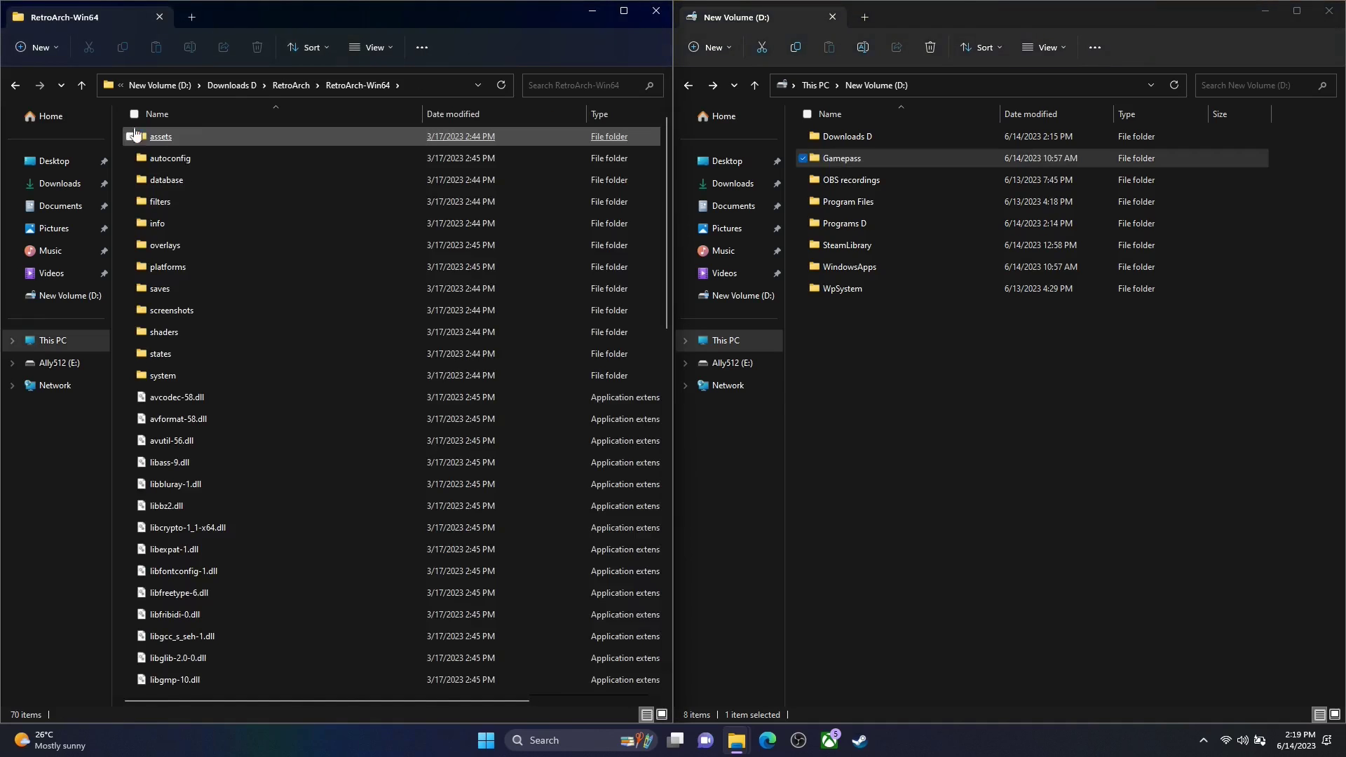
{"action": "left_click", "coordinate": [15, 85]}
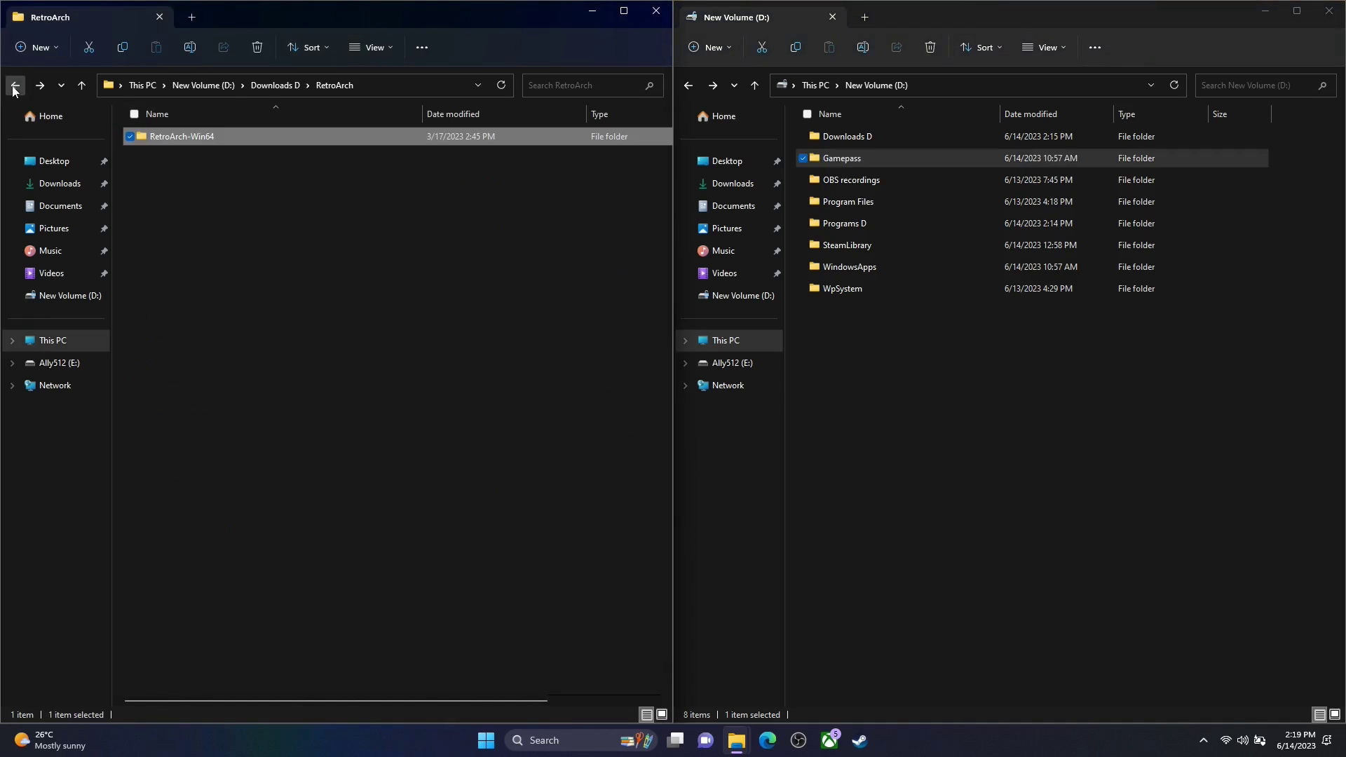
{"action": "right_click", "coordinate": [177, 146]}
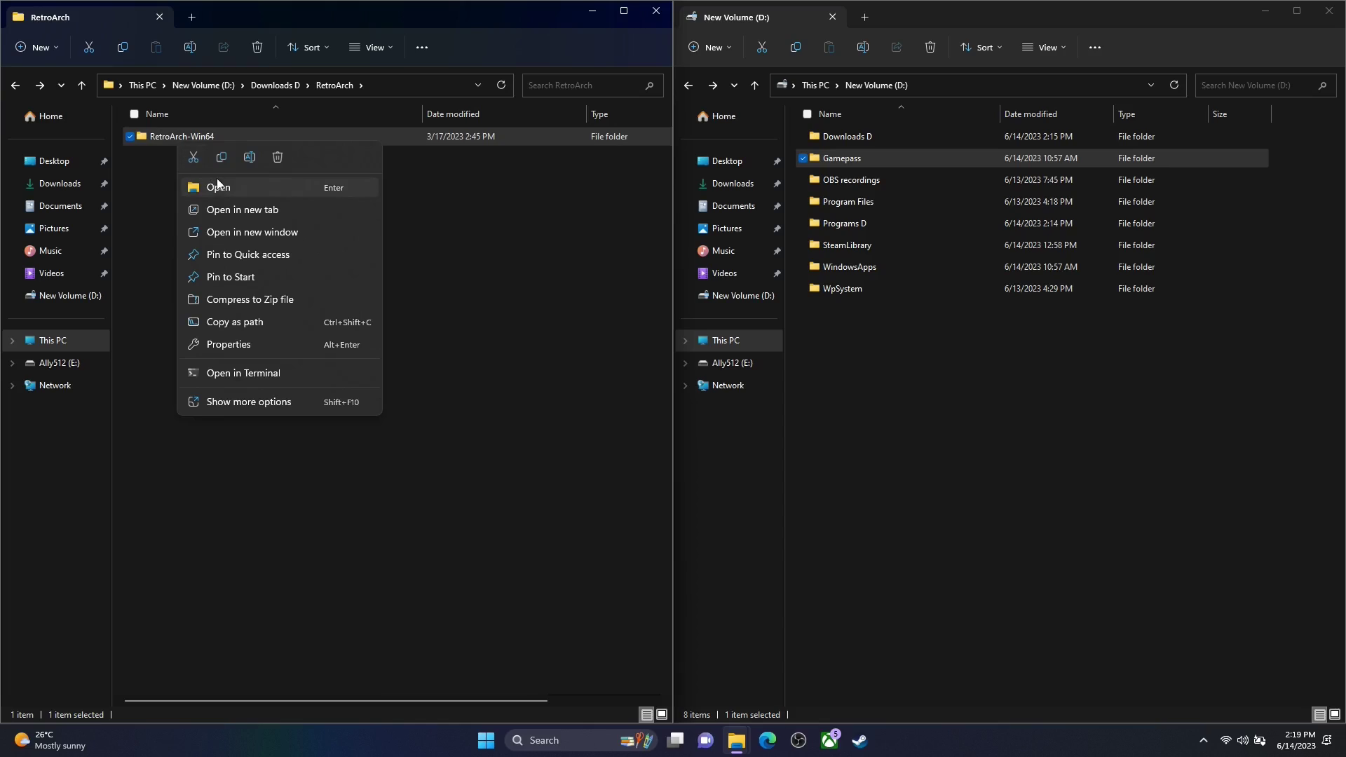
{"action": "left_click", "coordinate": [218, 160]}
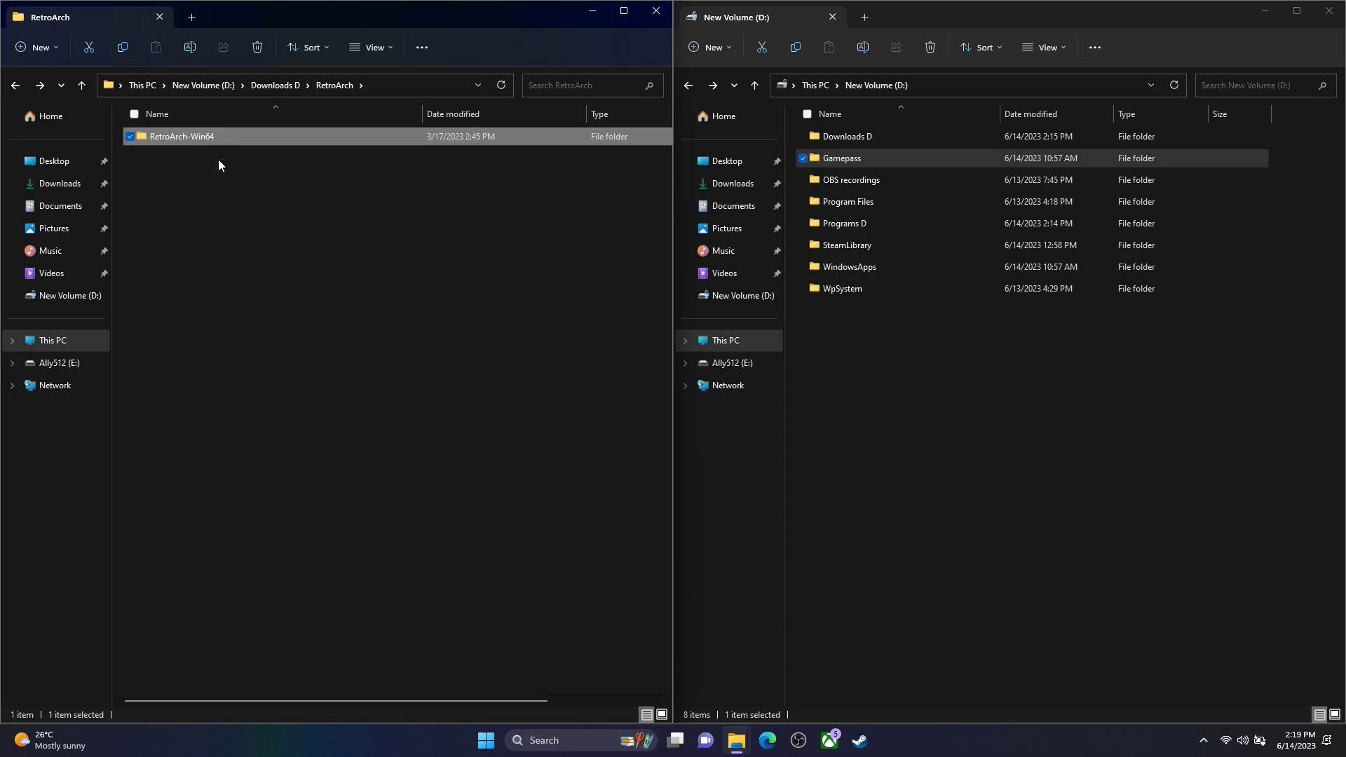
{"action": "right_click", "coordinate": [889, 401]}
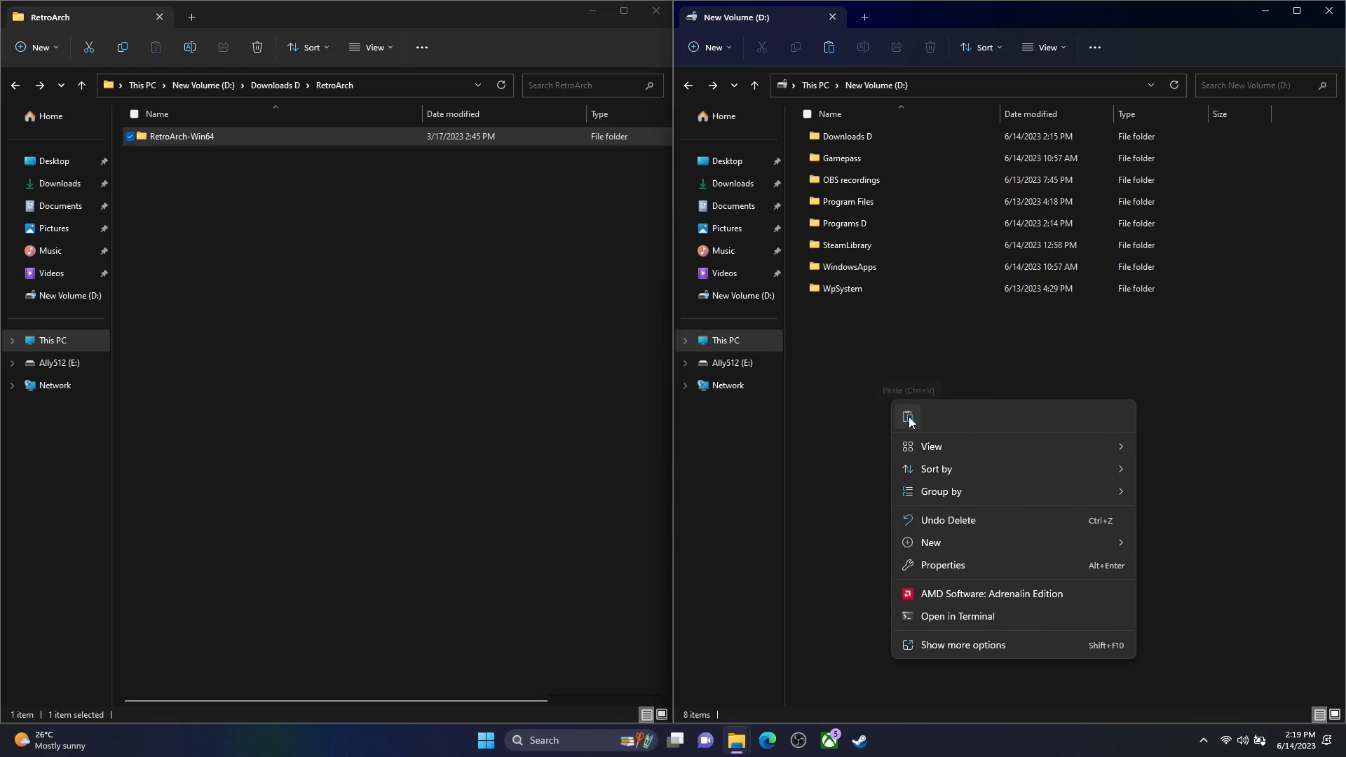
{"action": "left_click", "coordinate": [908, 416]}
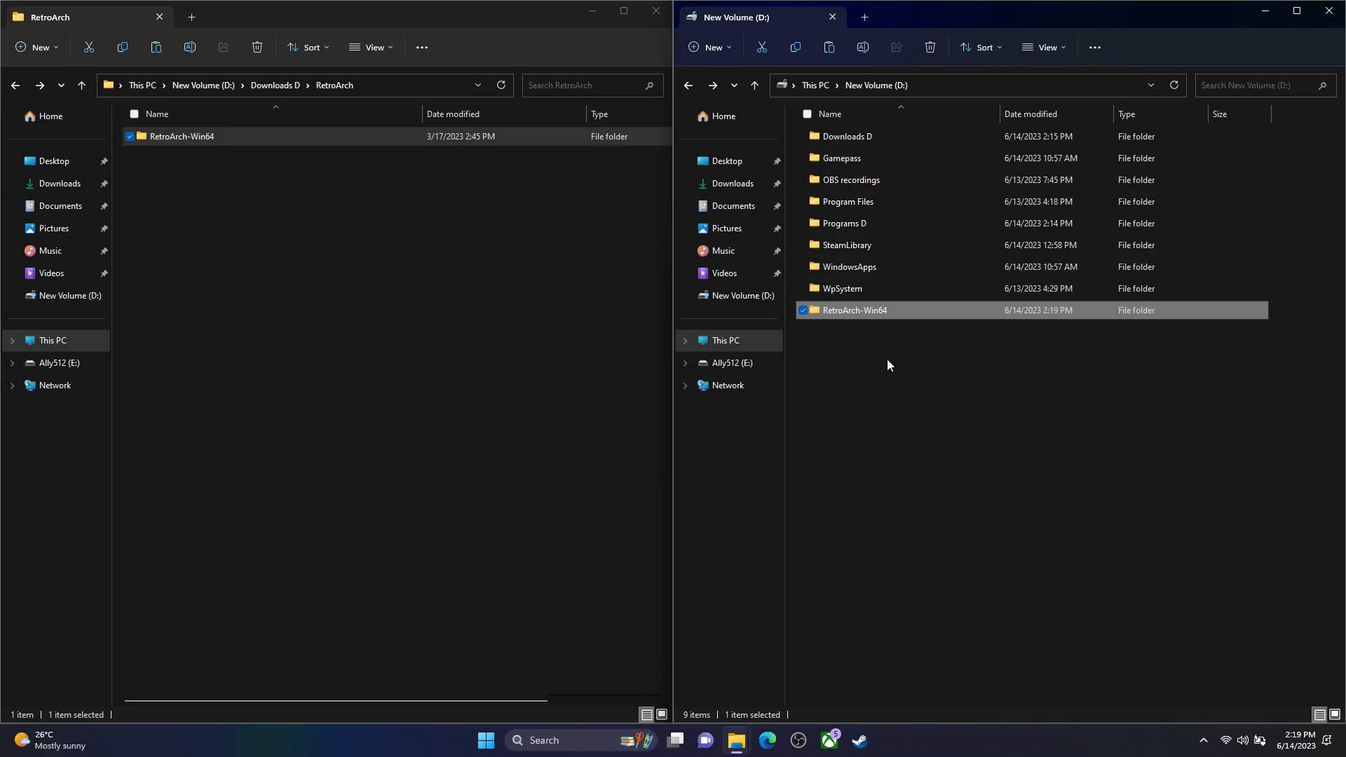
{"action": "left_click", "coordinate": [656, 10]}
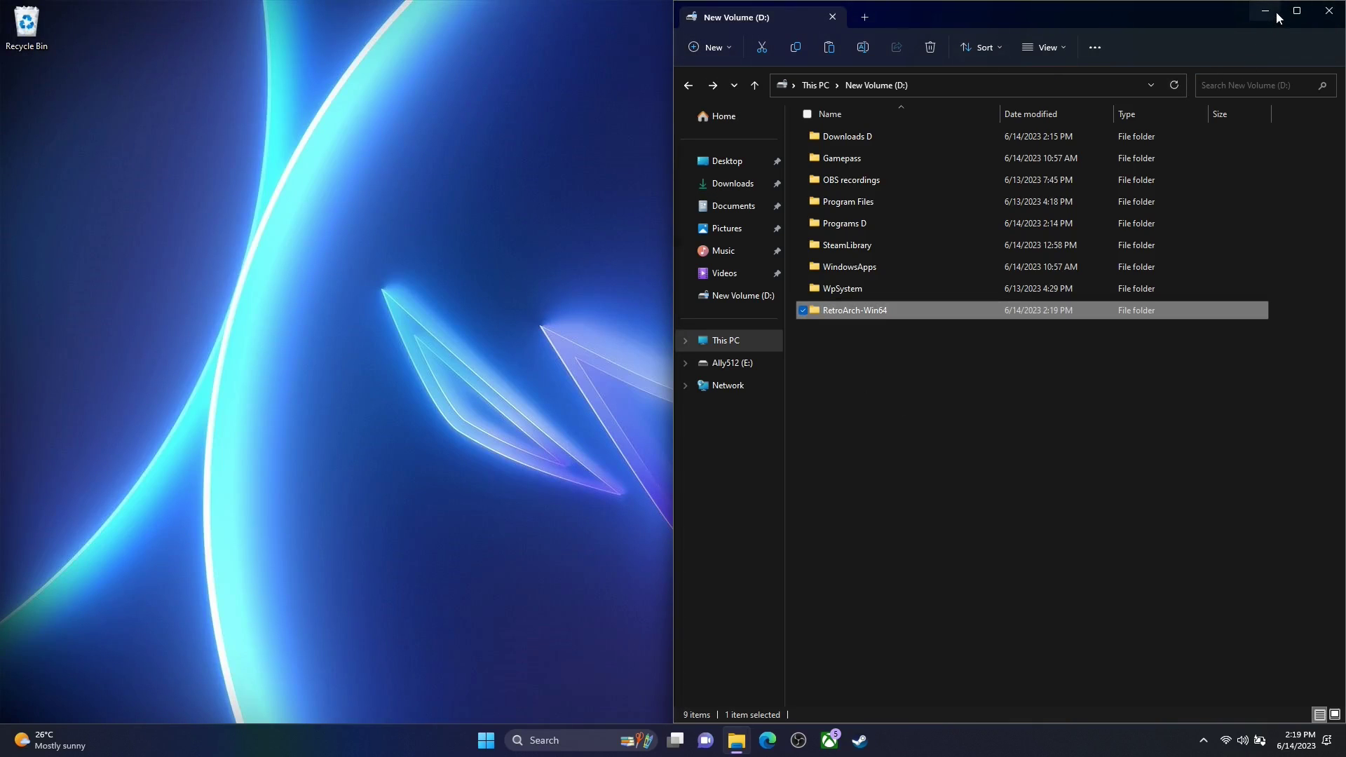
Pin the retroarch application from D:\RetroArch-Win64 to the taskbar and close File Explorer
{"action": "left_click", "coordinate": [1294, 12]}
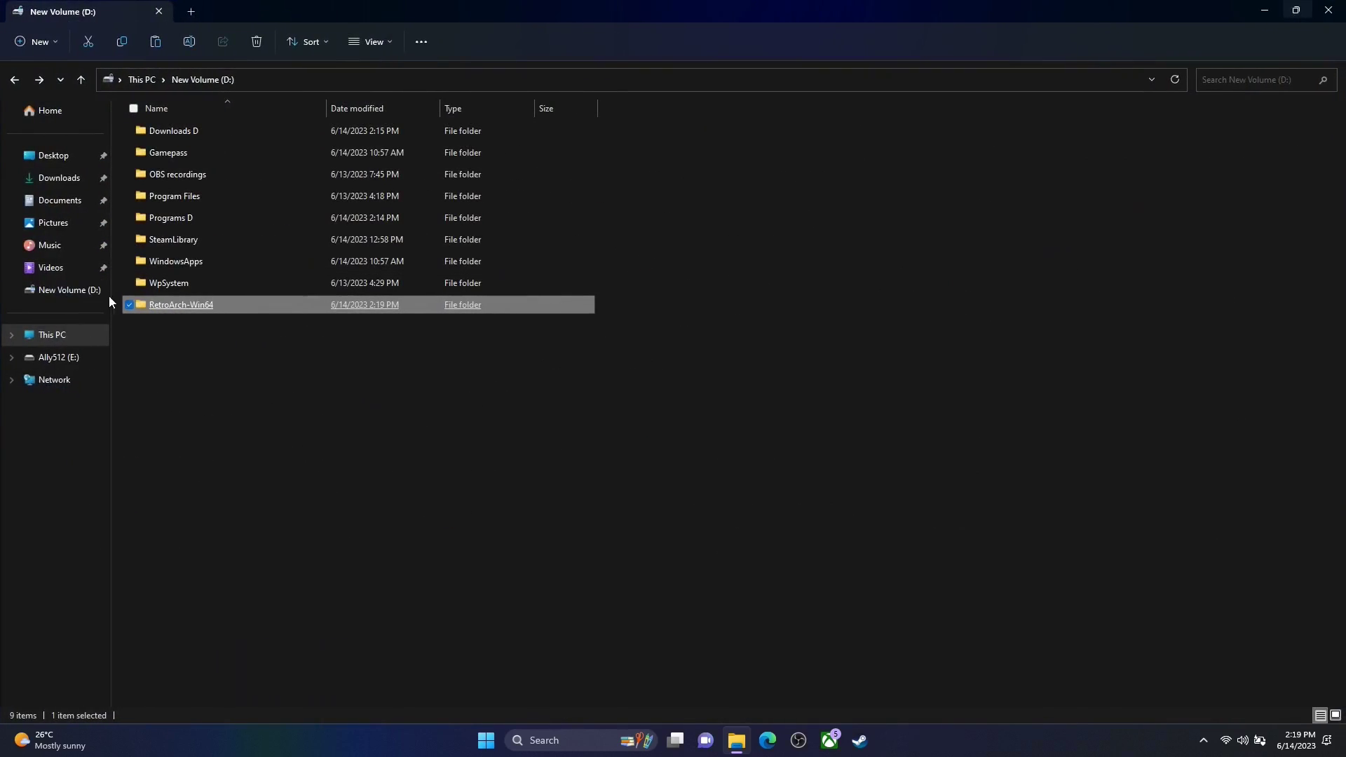
{"action": "double_click", "coordinate": [175, 306]}
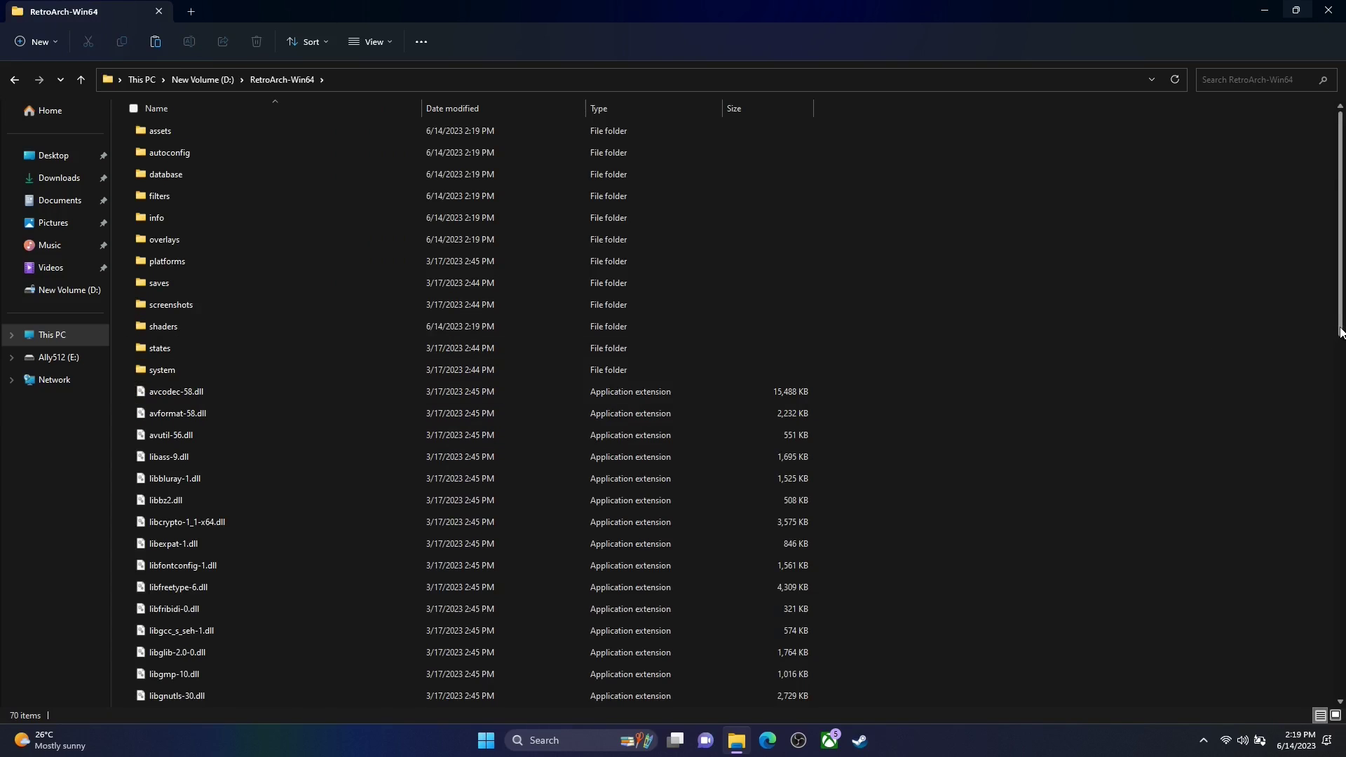
{"action": "left_click_drag", "start_coordinate": [1340, 332], "coordinate": [1340, 693]}
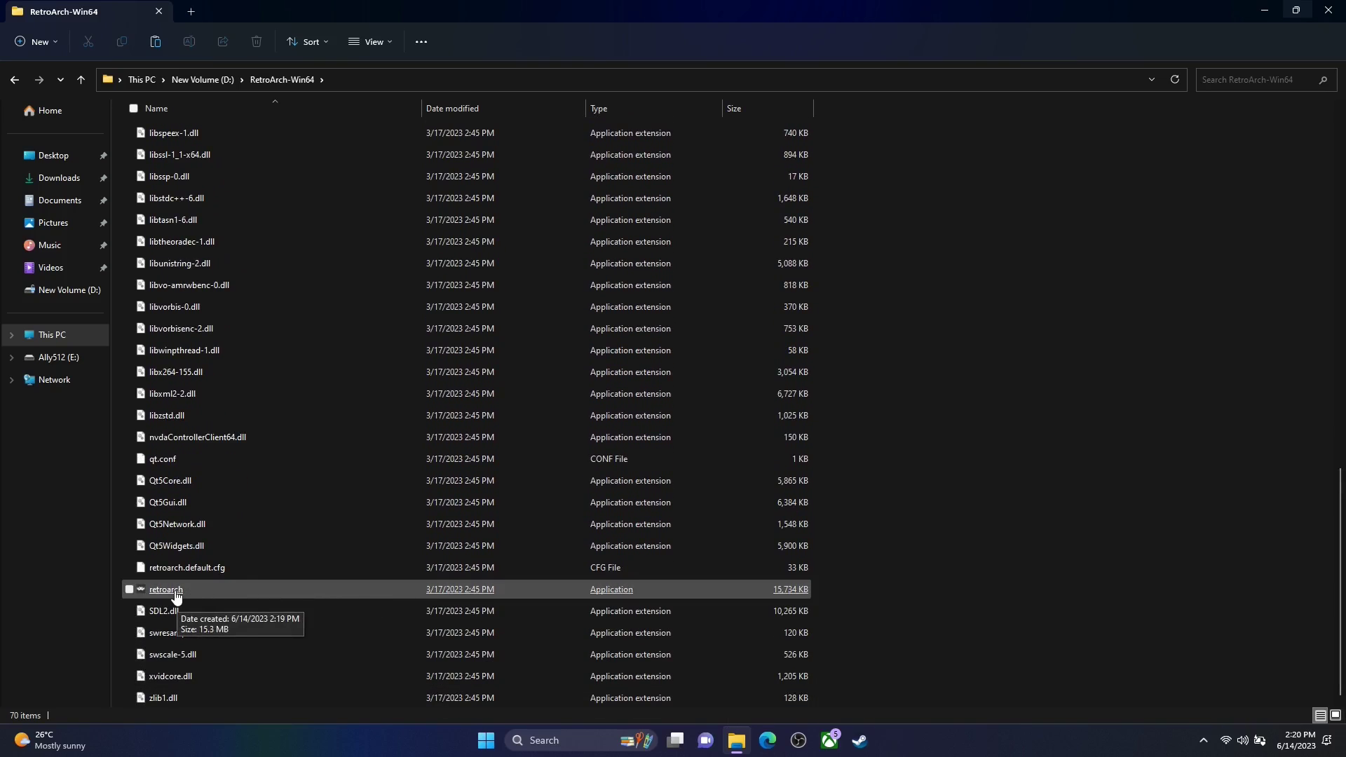
{"action": "left_click_drag", "start_coordinate": [176, 597], "coordinate": [323, 729]}
{"action": "left_click_drag", "start_coordinate": [558, 753], "coordinate": [685, 754]}
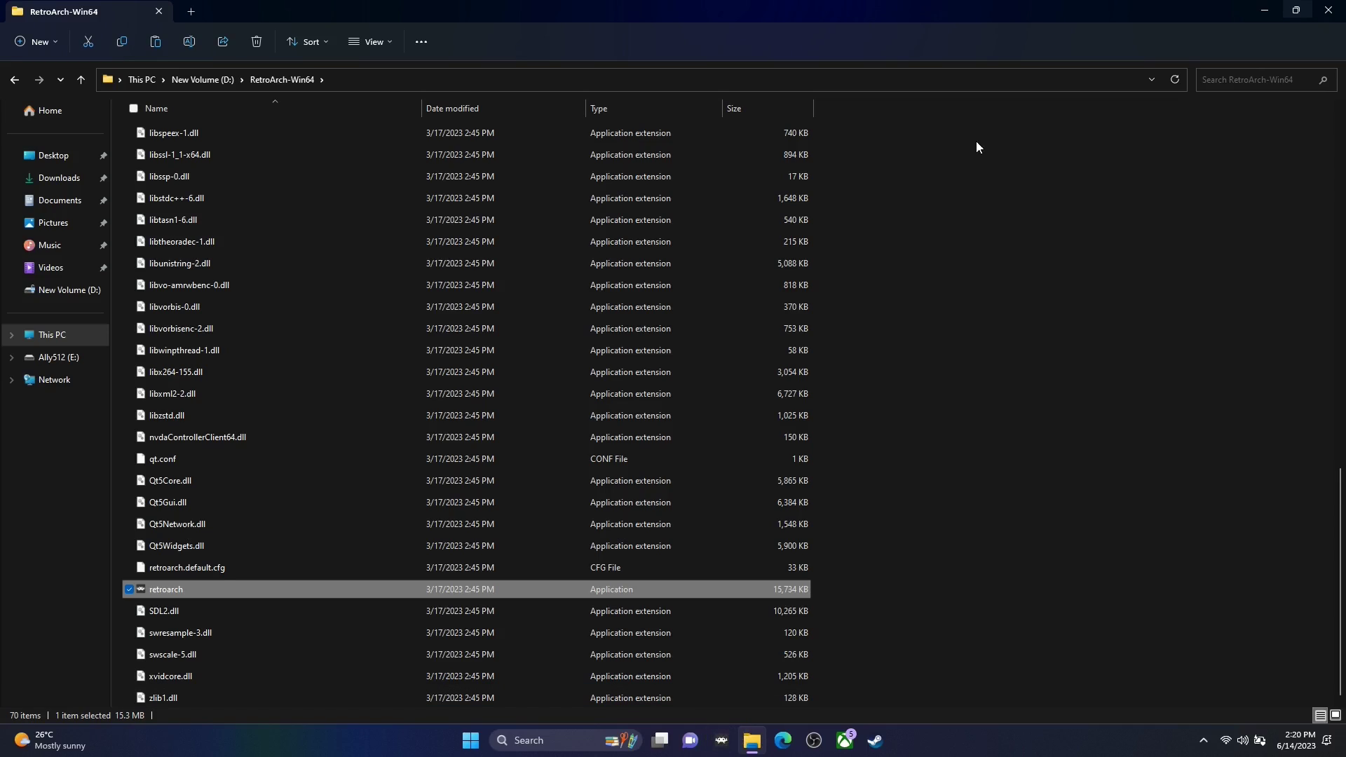
{"action": "left_click", "coordinate": [1331, 12]}
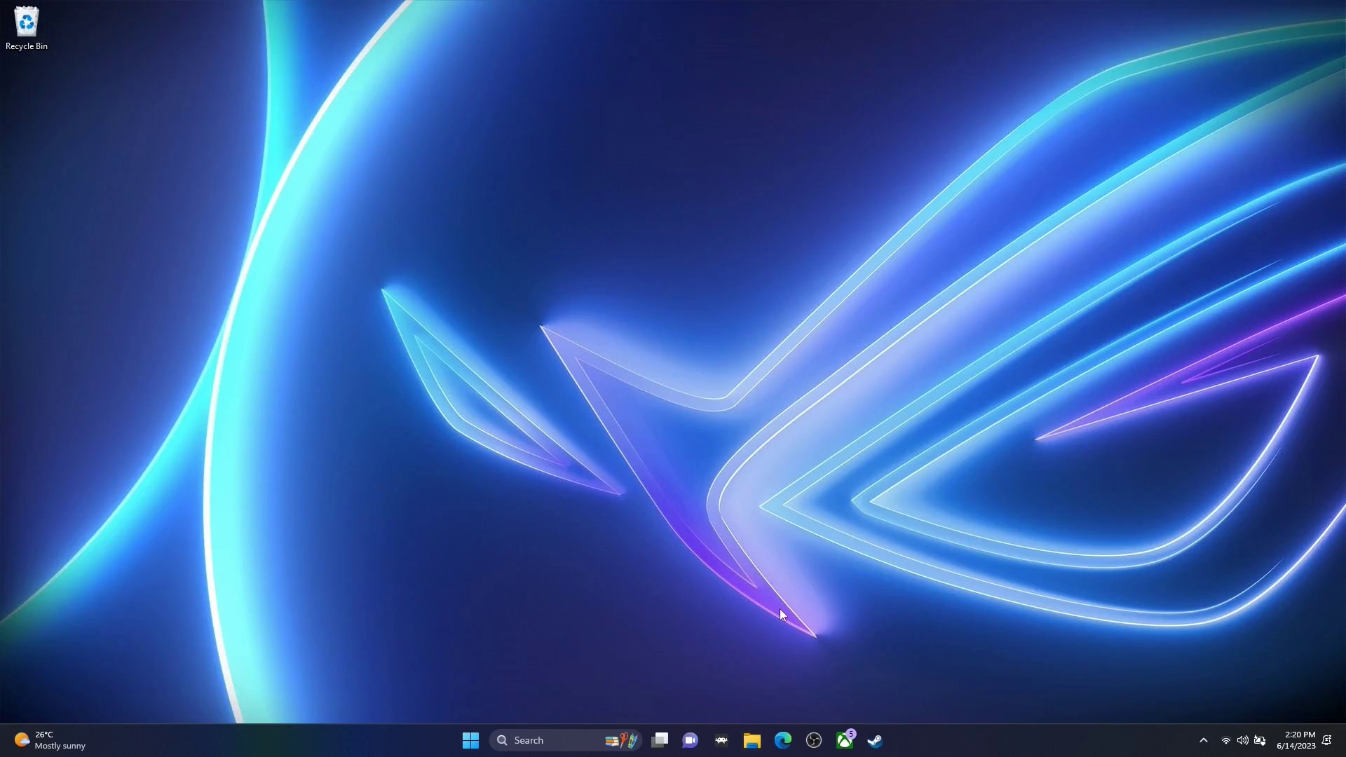
Launch RetroArch in a maximized window and set its Menu driver to xmb
{"action": "left_click", "coordinate": [722, 741]}
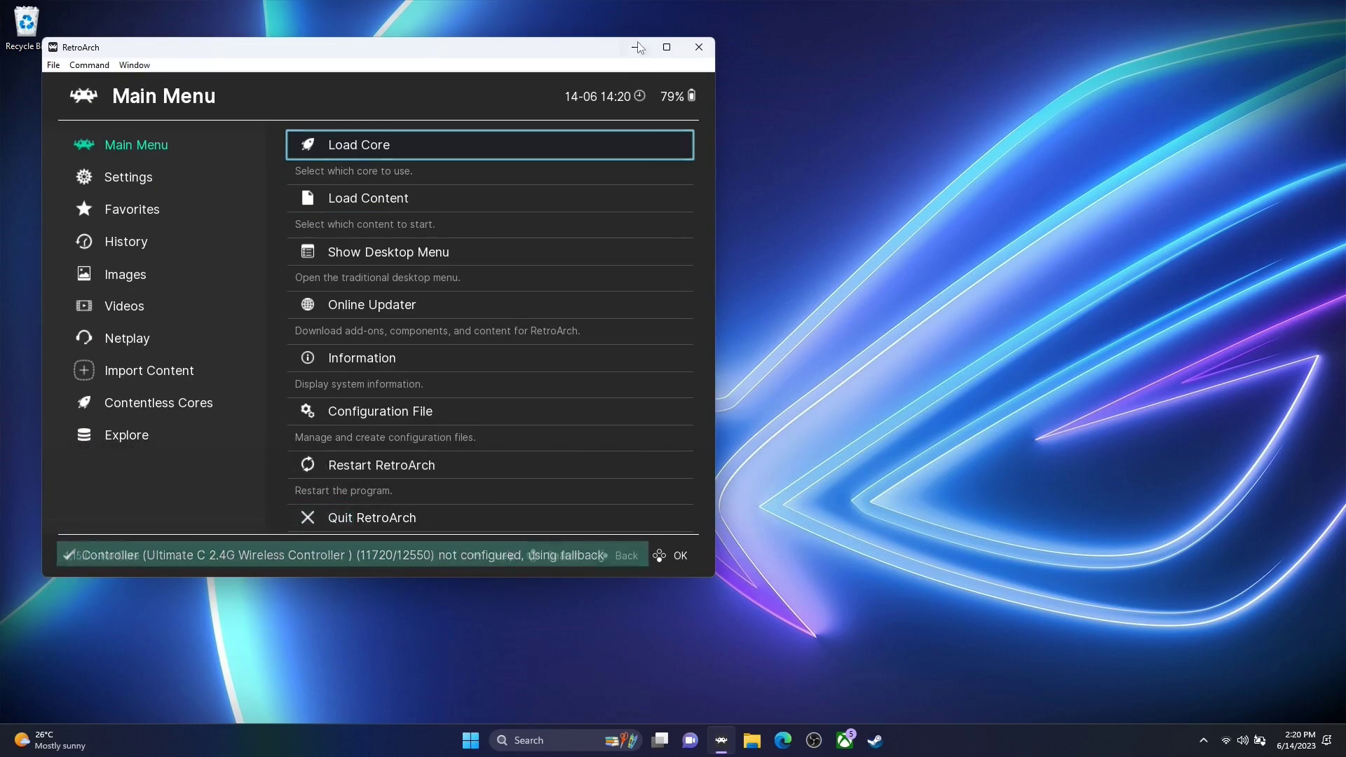
{"action": "left_click", "coordinate": [667, 47]}
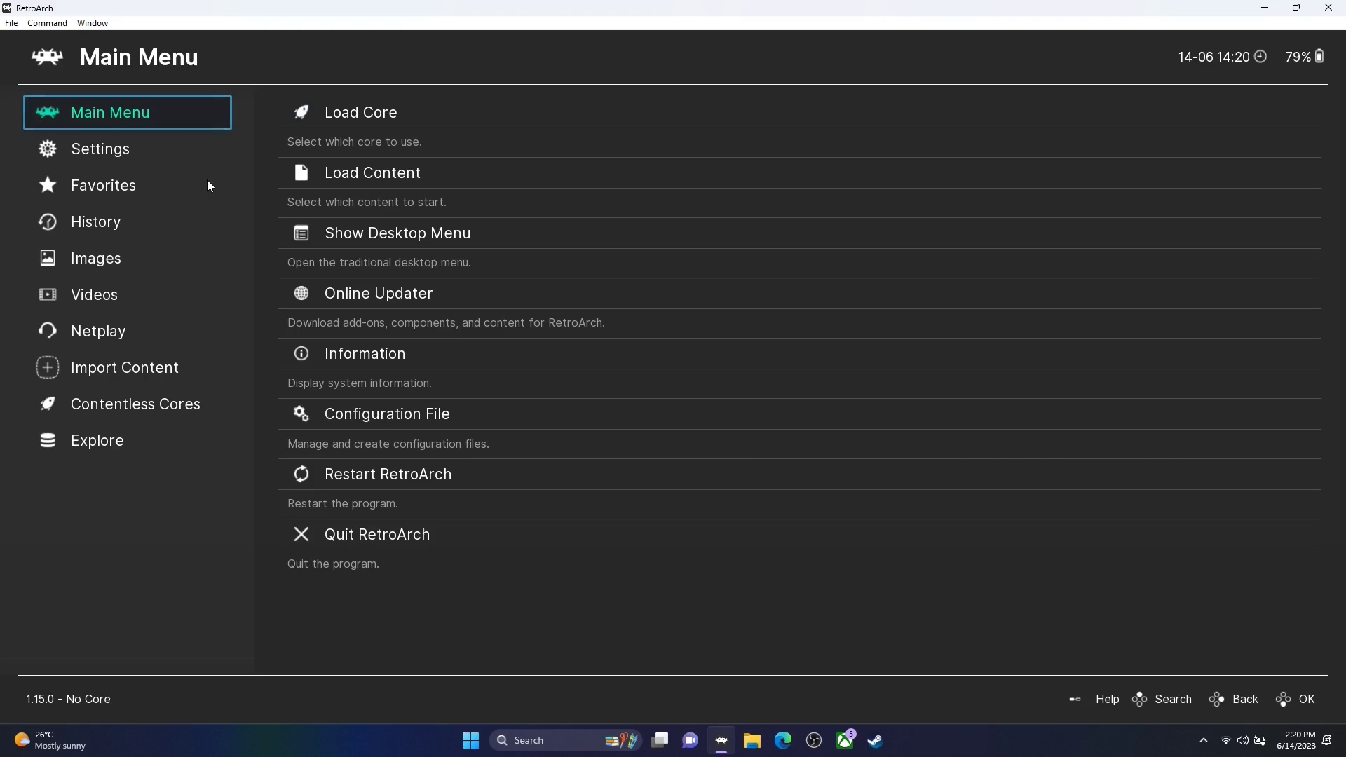
{"action": "key", "text": "Down"}
{"action": "key", "text": "Right"}
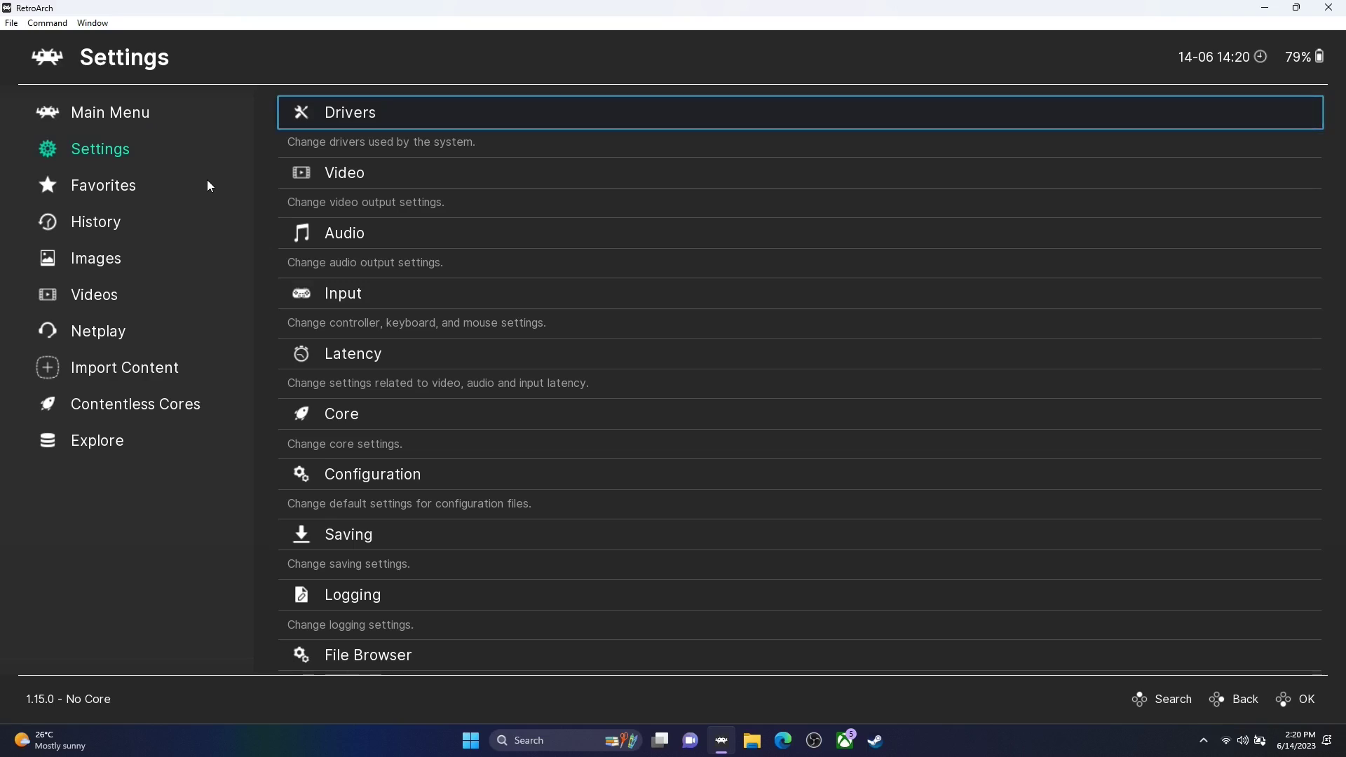
{"action": "key", "text": "Return"}
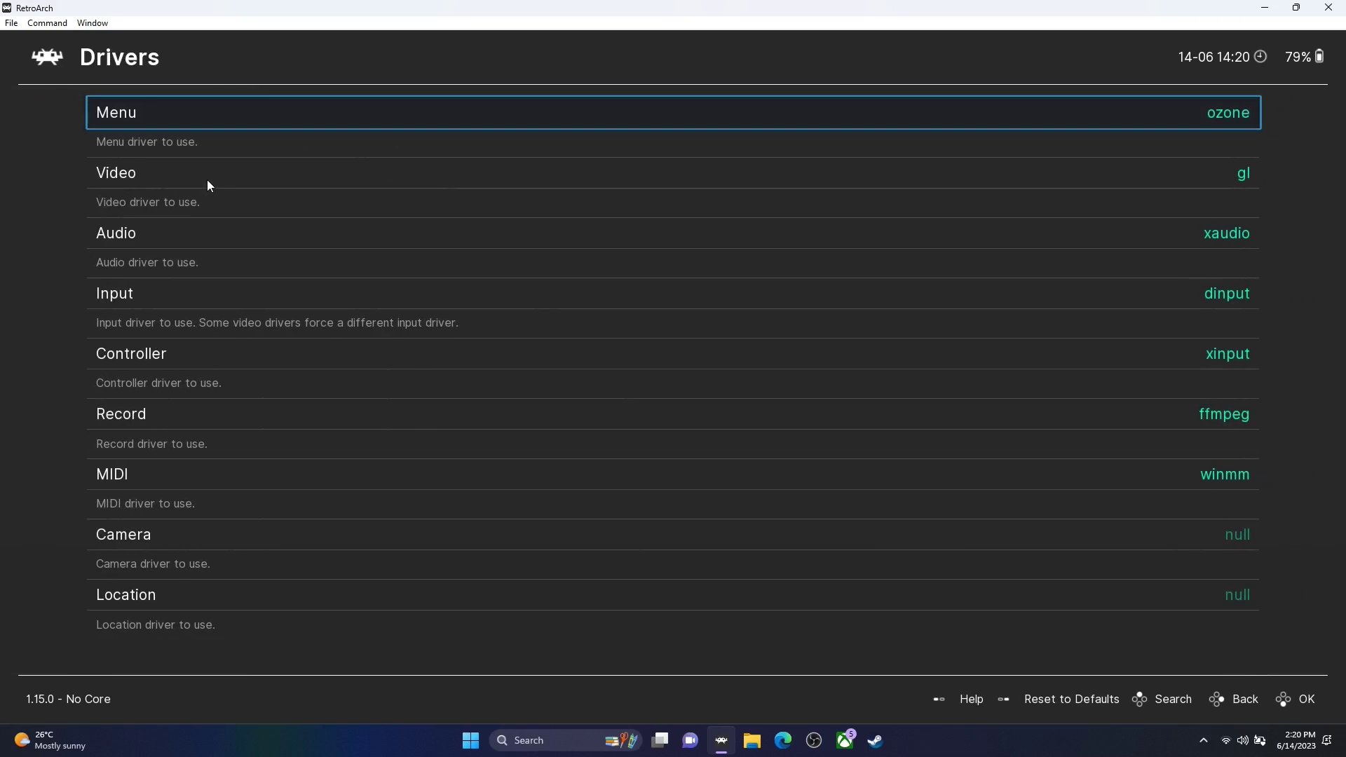
{"action": "key", "text": "Return"}
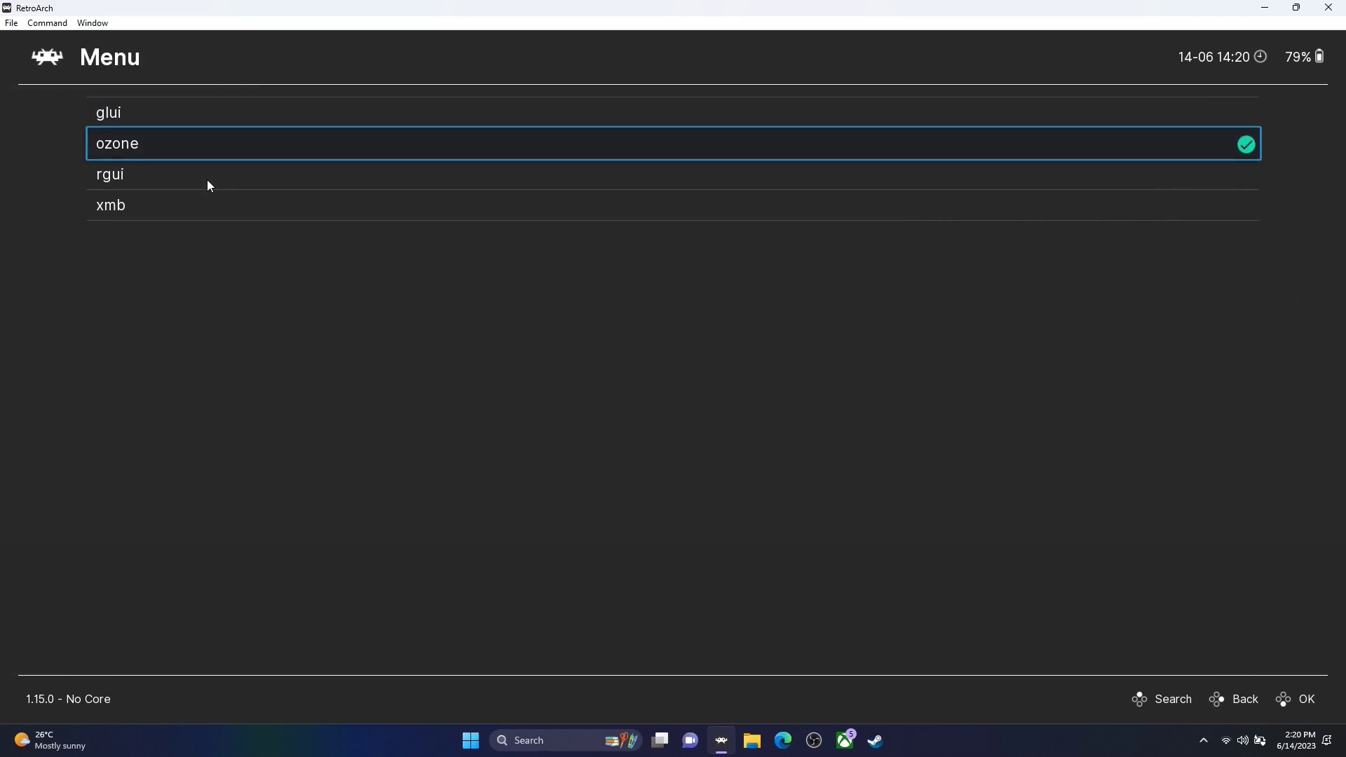
{"action": "key", "text": "Down"}
{"action": "key", "text": "Down"}
{"action": "key", "text": "Return"}
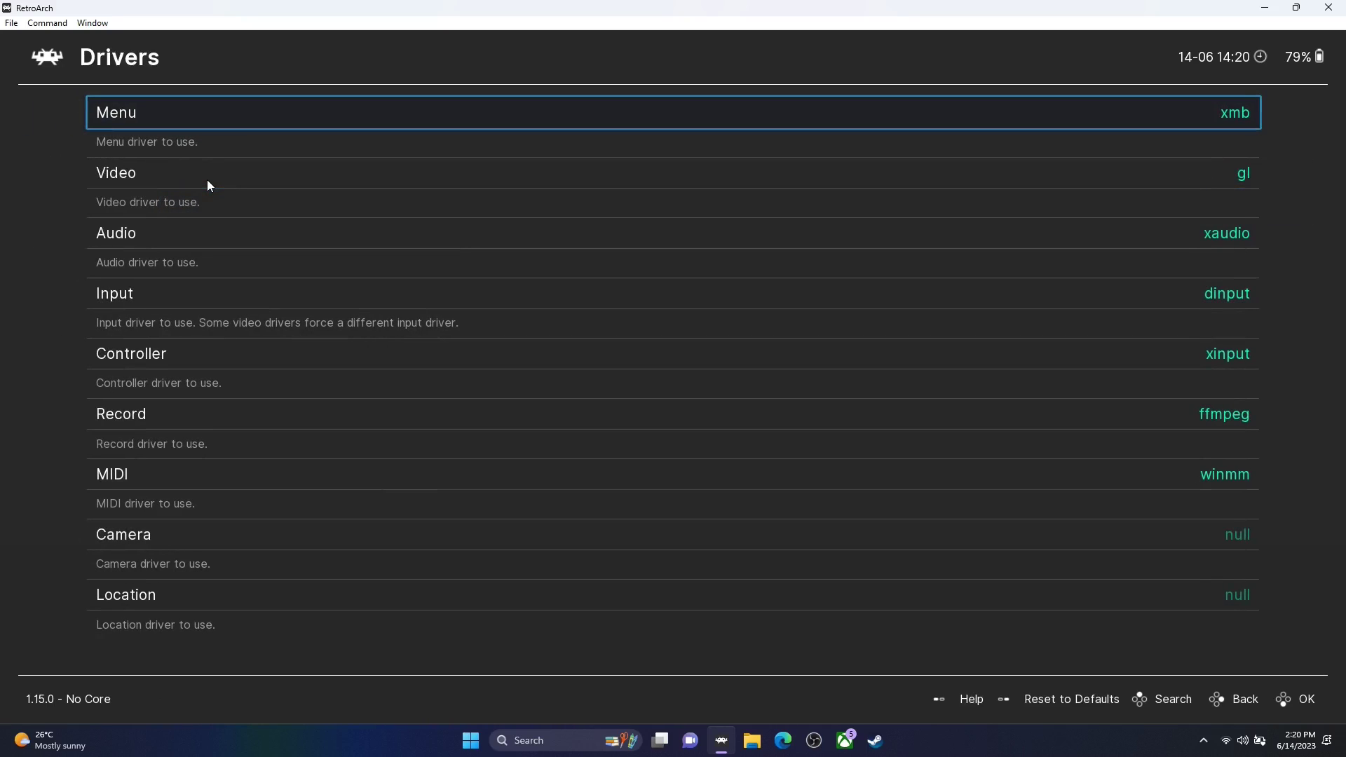
{"action": "key", "text": "BackSpace"}
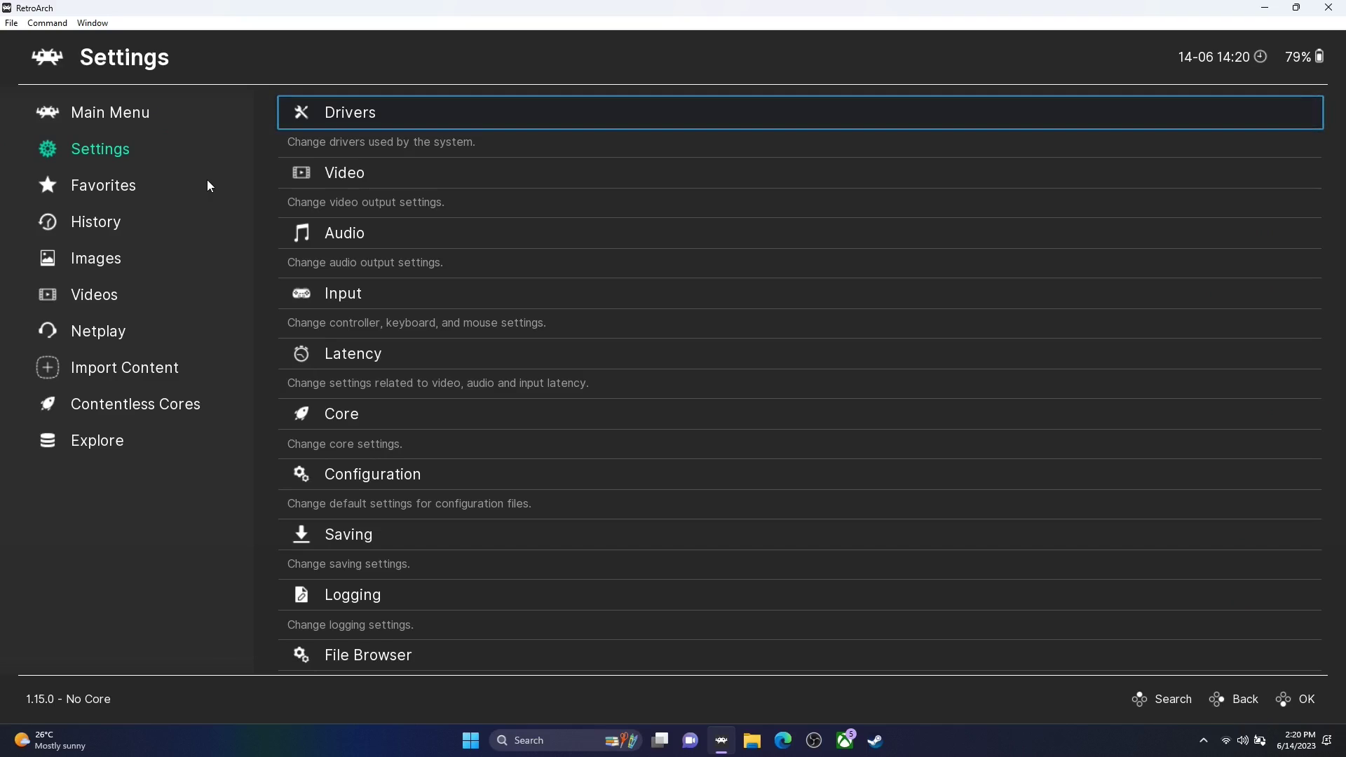
Quit RetroArch through its Main Menu and relaunch it in a maximized window
{"action": "key", "text": "Up"}
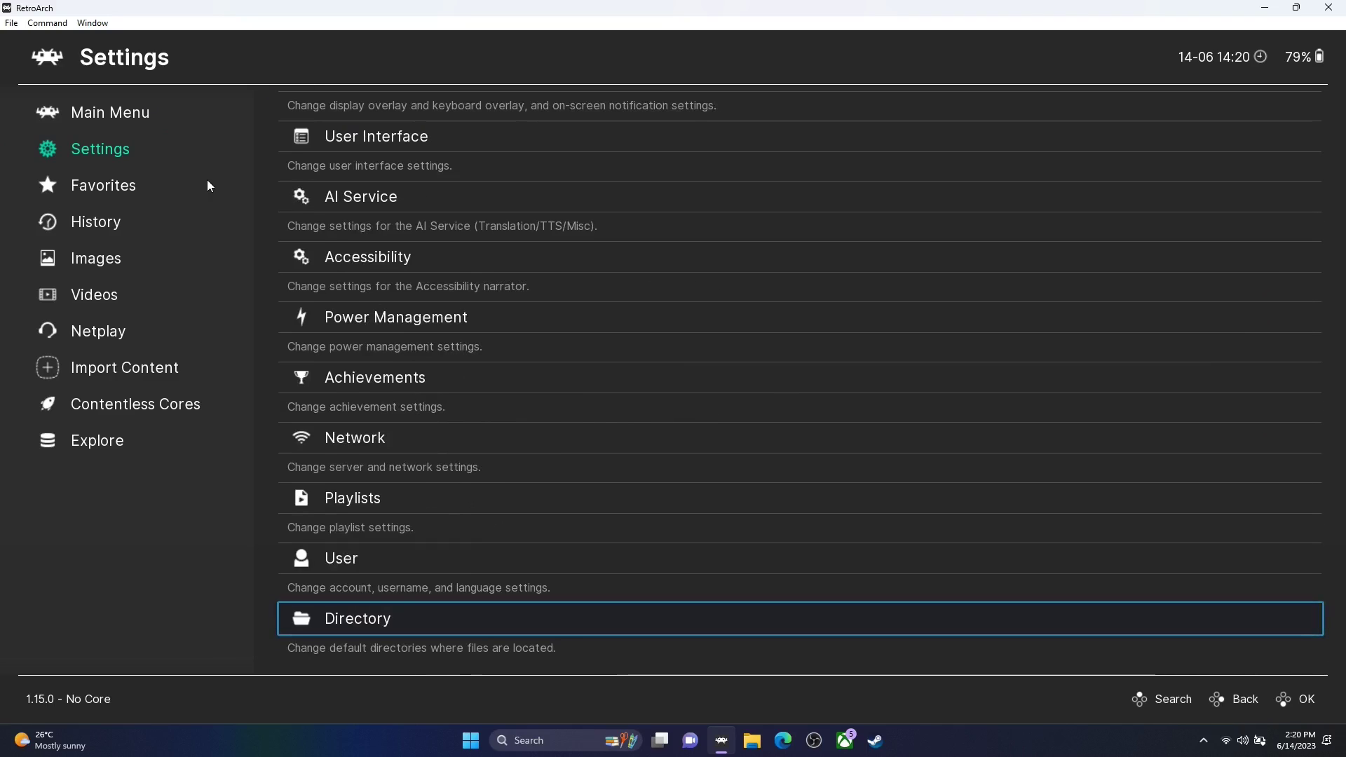
{"action": "key", "text": "Down"}
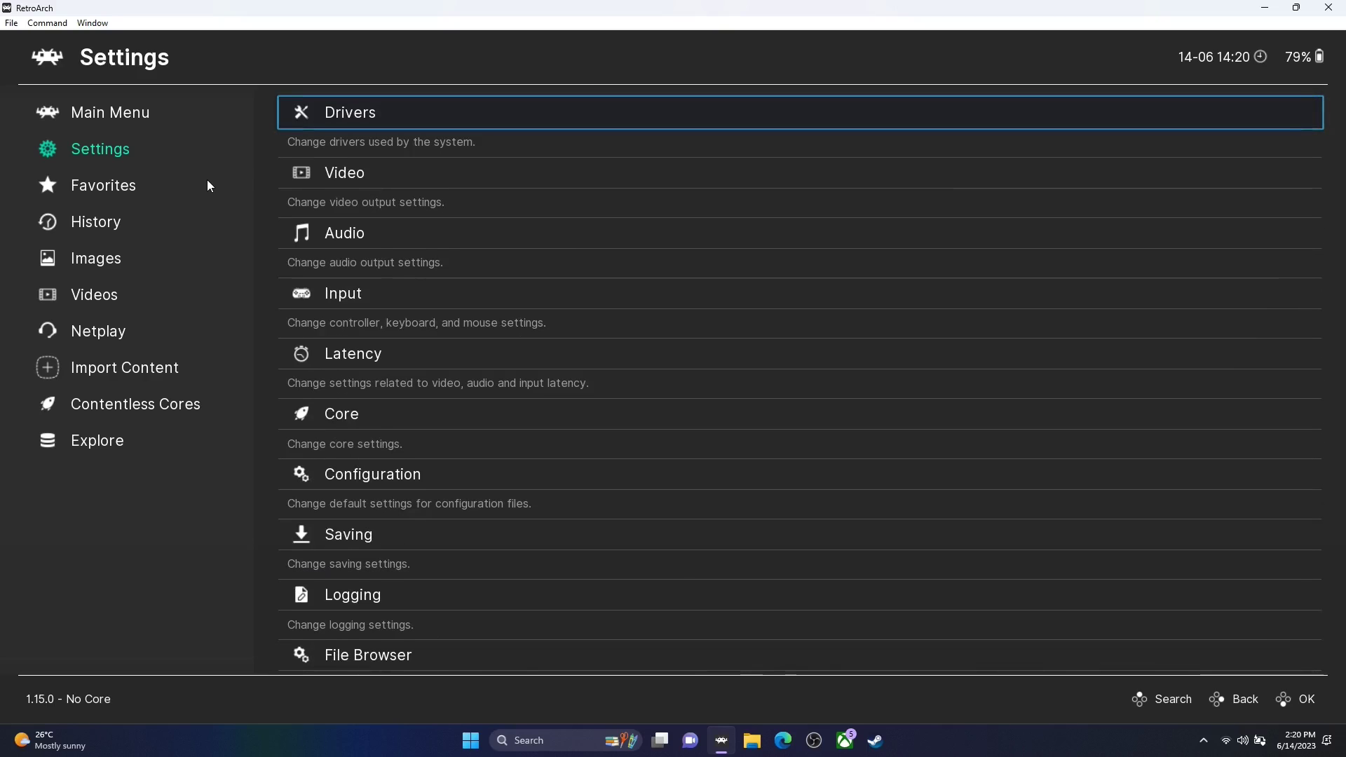
{"action": "key", "text": "Up"}
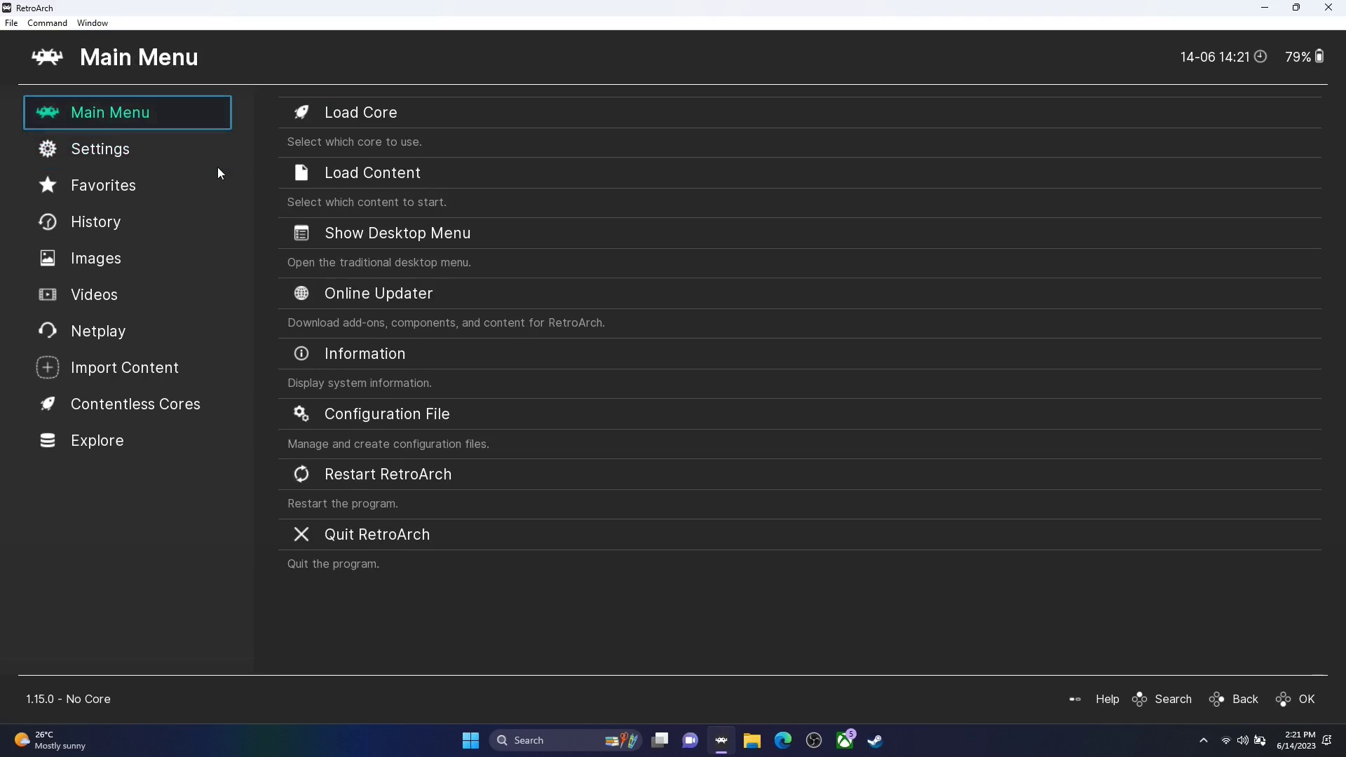
{"action": "key", "text": "Right"}
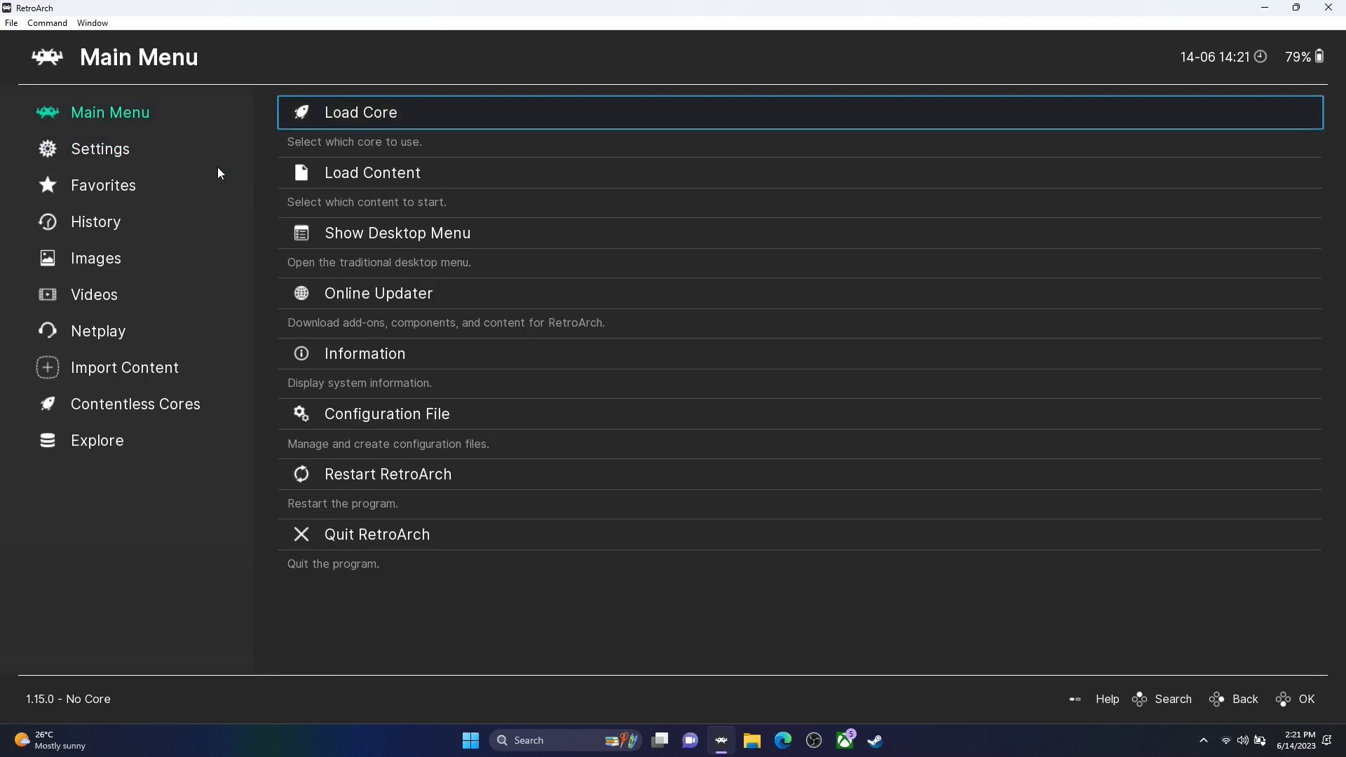
{"action": "key", "text": "Down"}
{"action": "key", "text": "Down"}
{"action": "key", "text": "Down"}
{"action": "key", "text": "Down"}
{"action": "key", "text": "Down"}
{"action": "key", "text": "Down"}
{"action": "key", "text": "Down"}
{"action": "key", "text": "Down"}
{"action": "key", "text": "Up"}
{"action": "key", "text": "Return"}
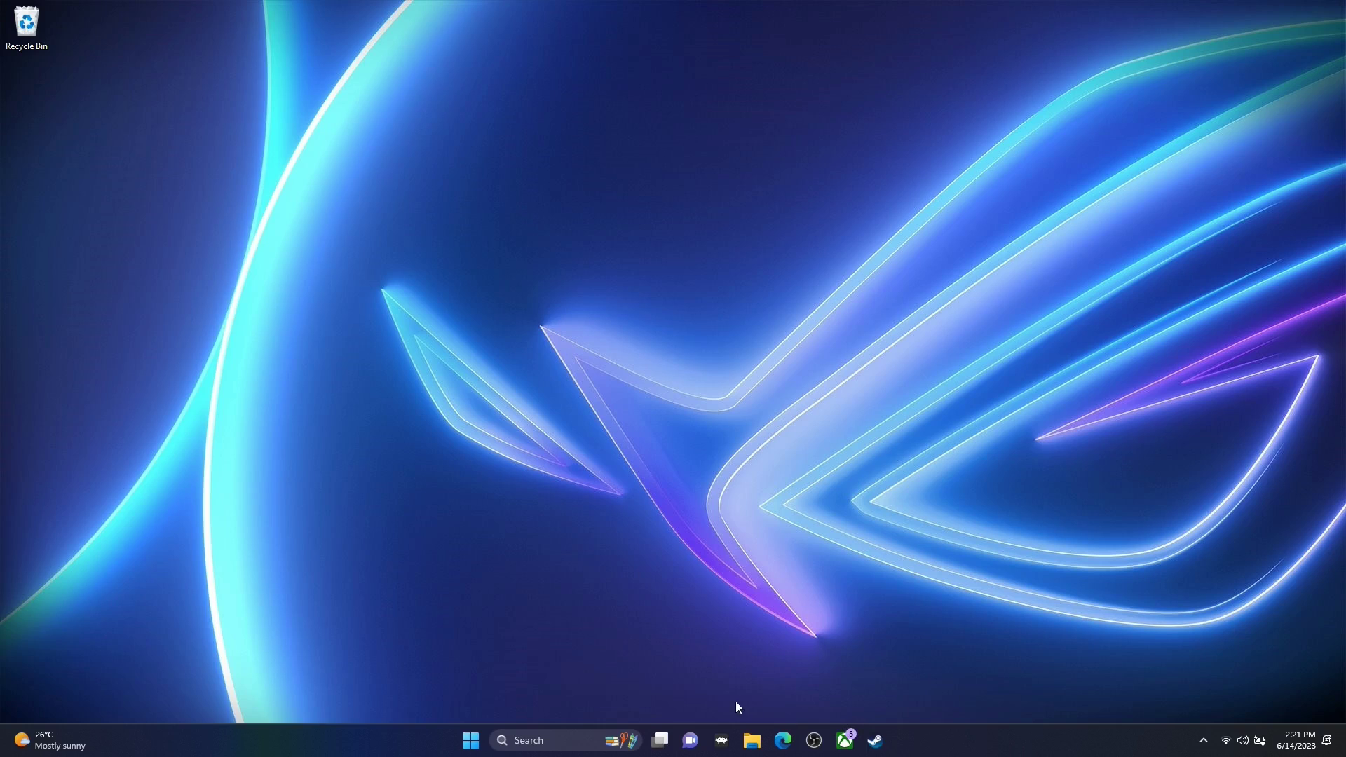
{"action": "left_click", "coordinate": [725, 740]}
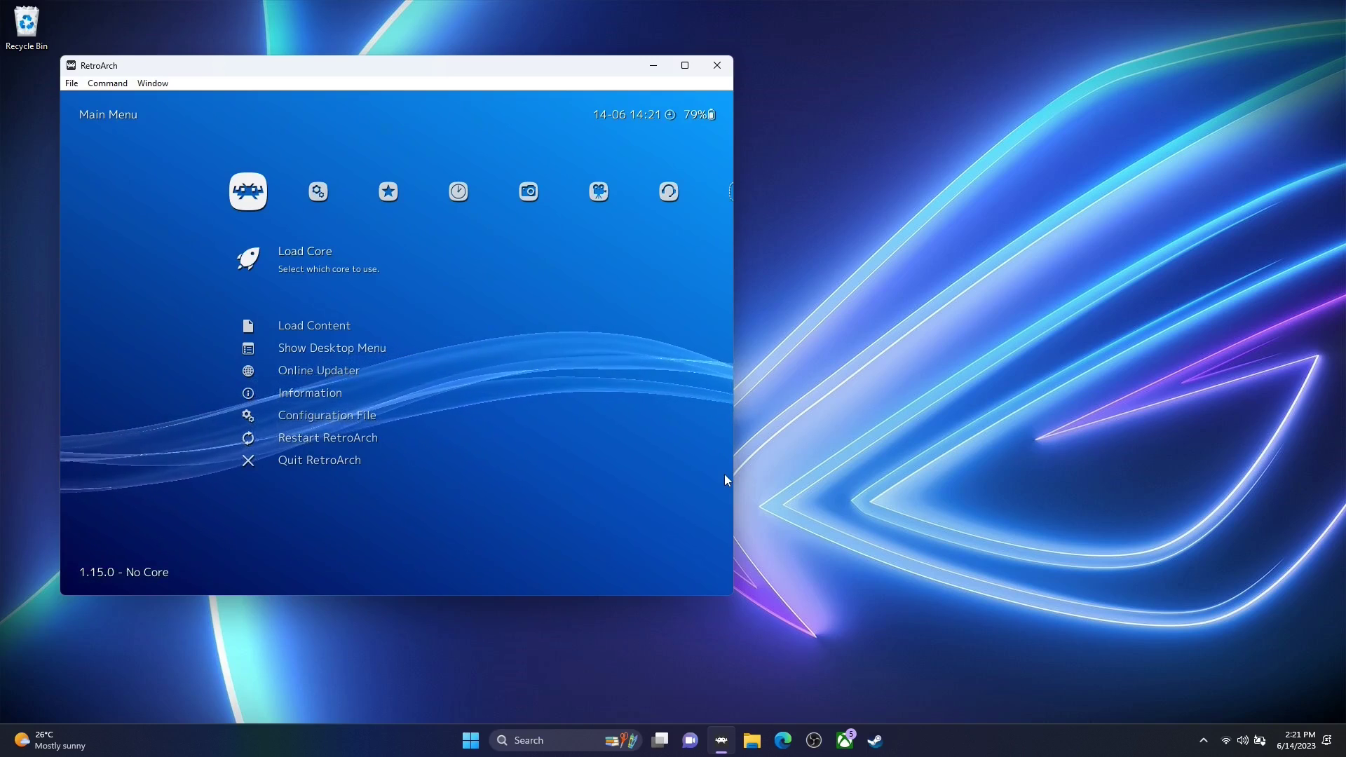
{"action": "left_click", "coordinate": [687, 69]}
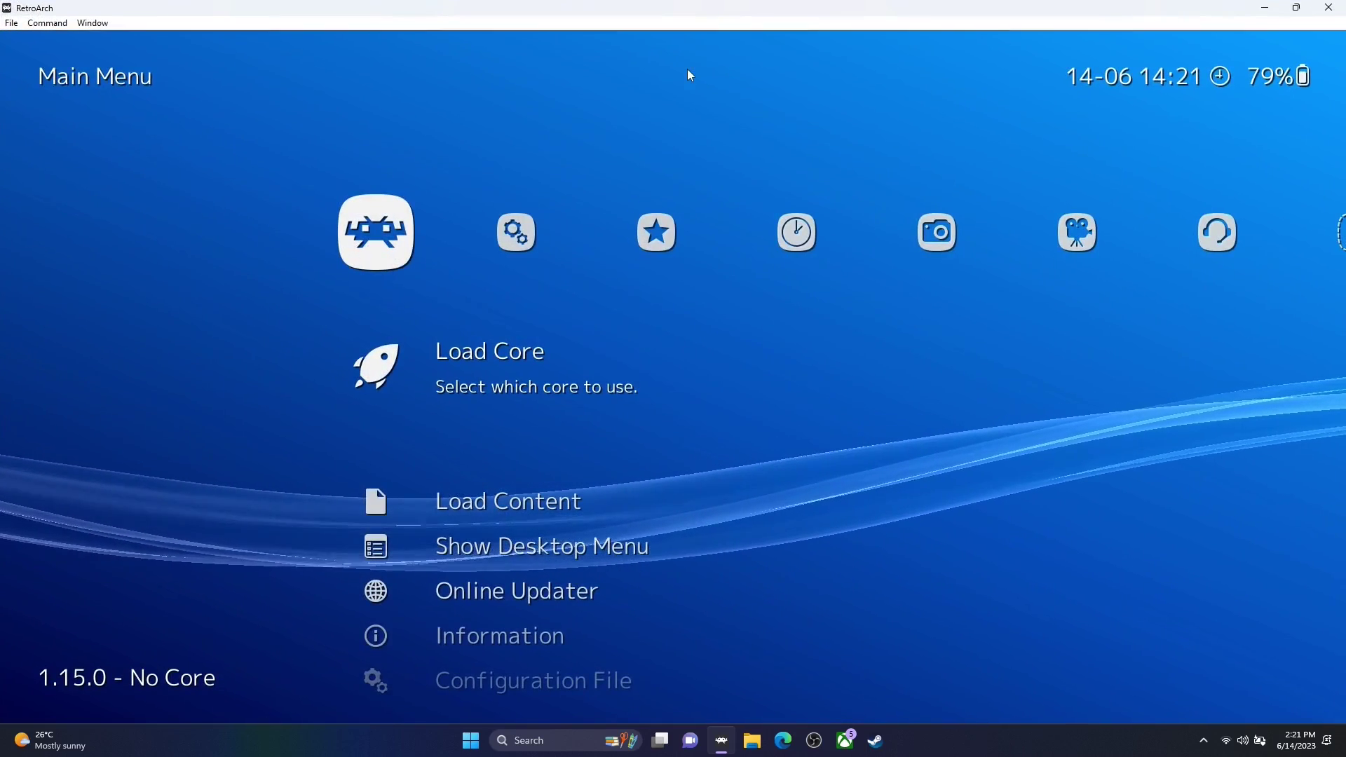
Turn on Start in Fullscreen Mode in the video settings and return to Load Core in the Main Menu
{"action": "key", "text": "Right"}
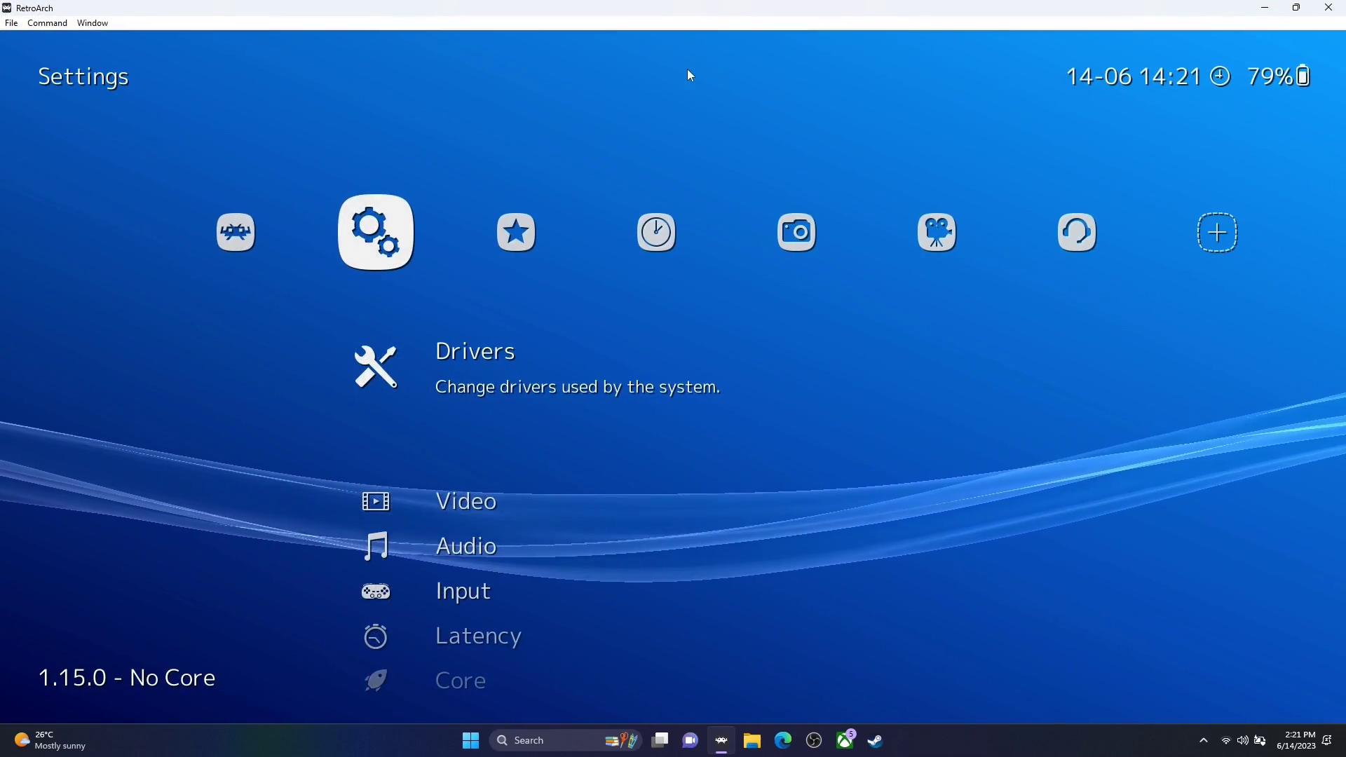
{"action": "key", "text": "Return"}
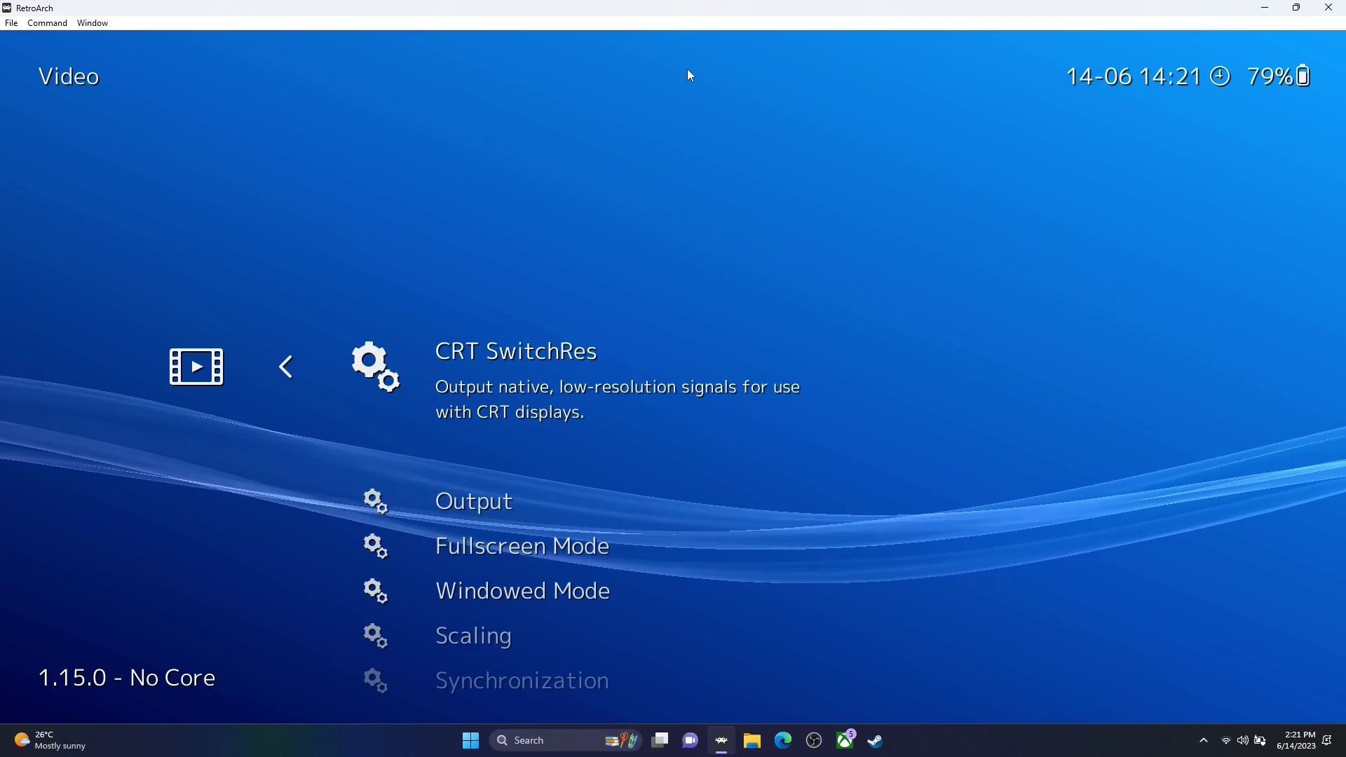
{"action": "key", "text": "Down"}
{"action": "key", "text": "Down"}
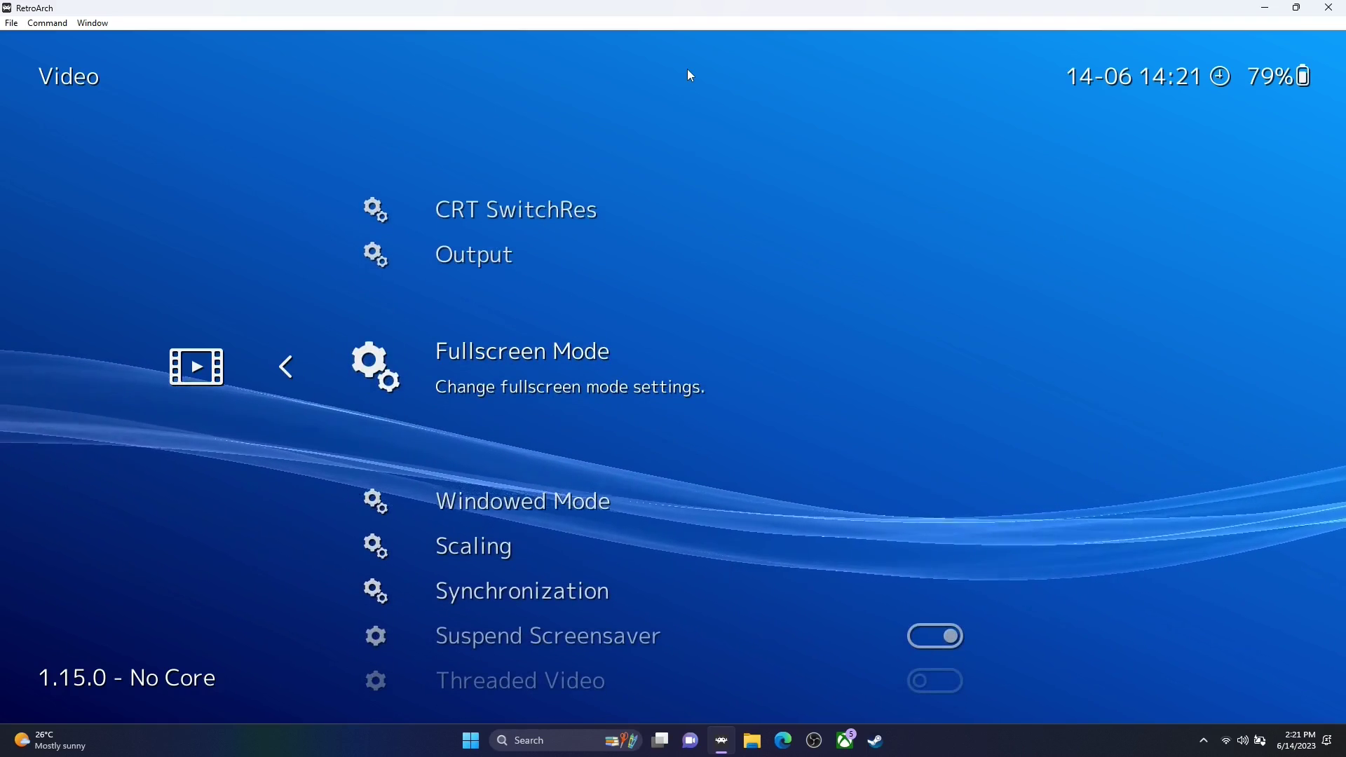
{"action": "key", "text": "Return"}
{"action": "key", "text": "f"}
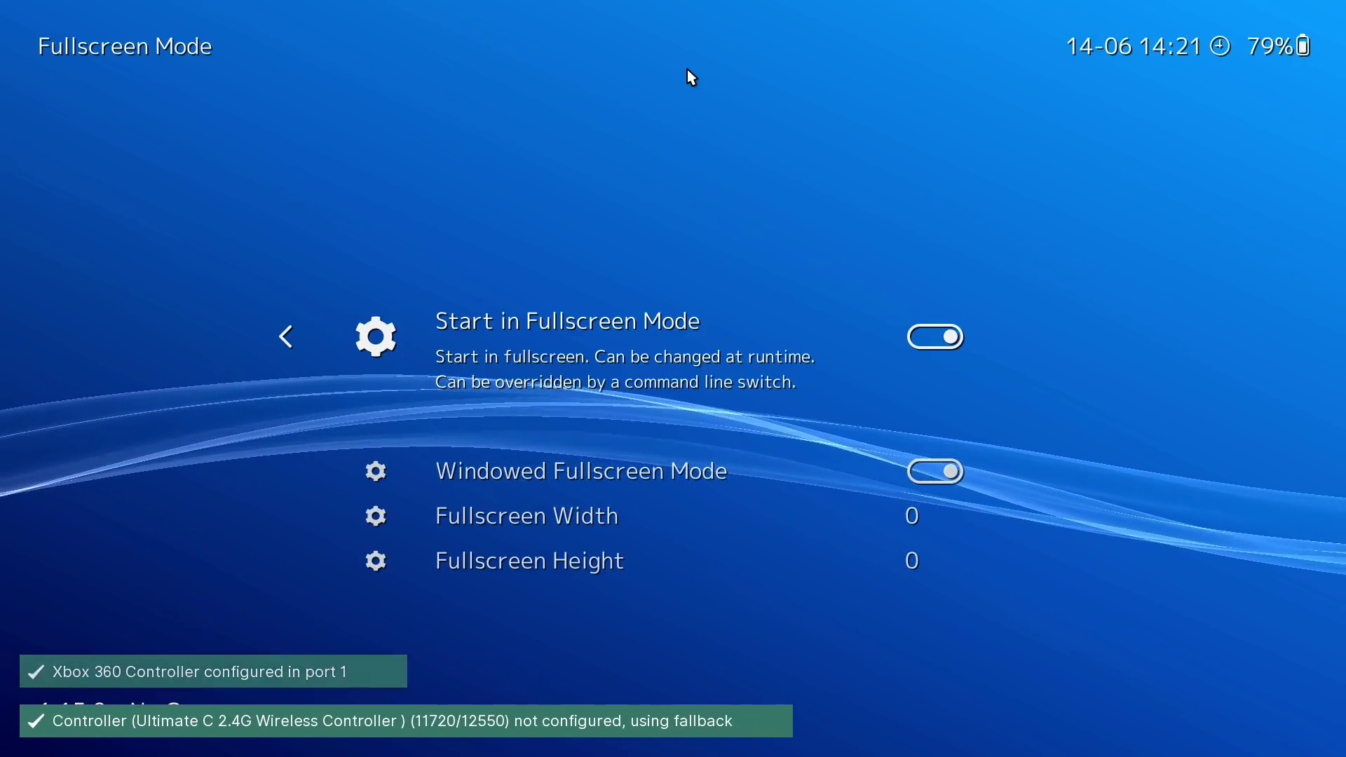
{"action": "key", "text": "BackSpace"}
{"action": "key", "text": "BackSpace"}
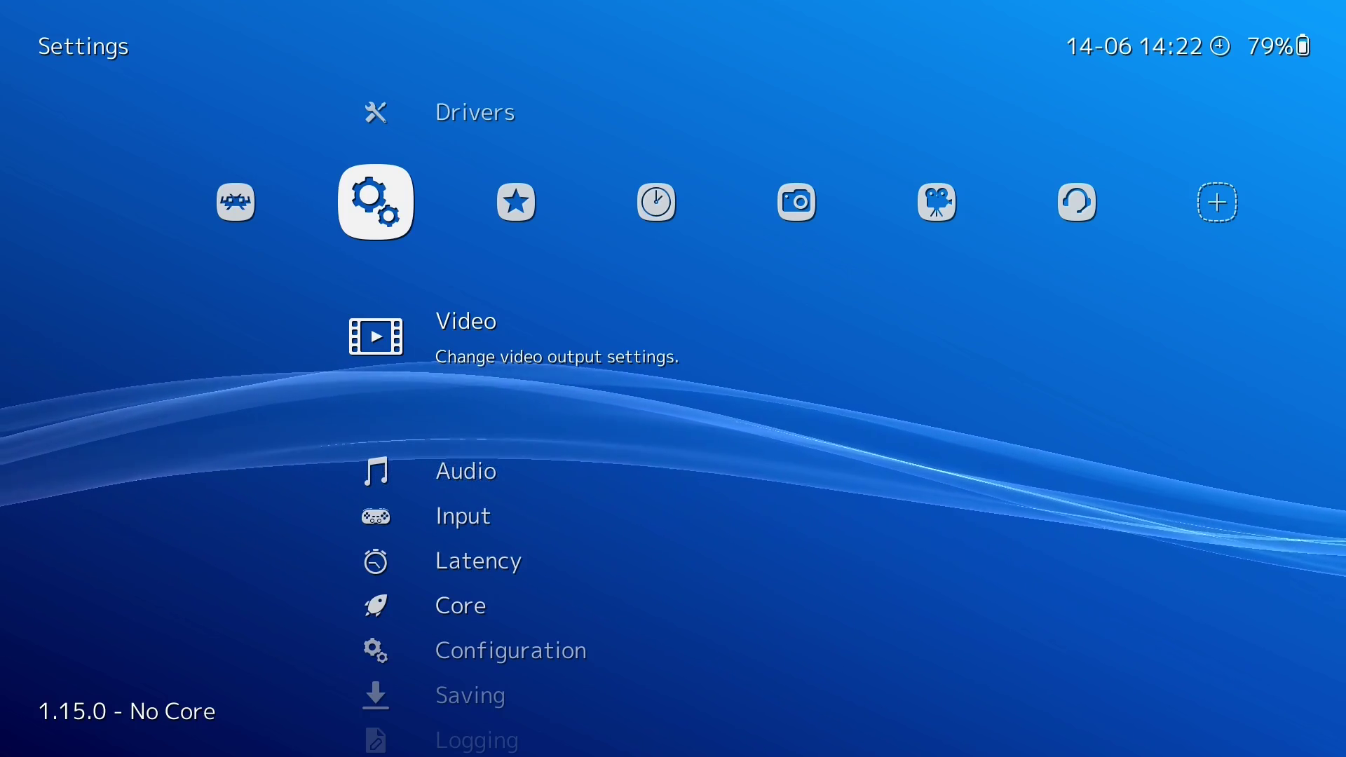
{"action": "key", "text": "Left"}
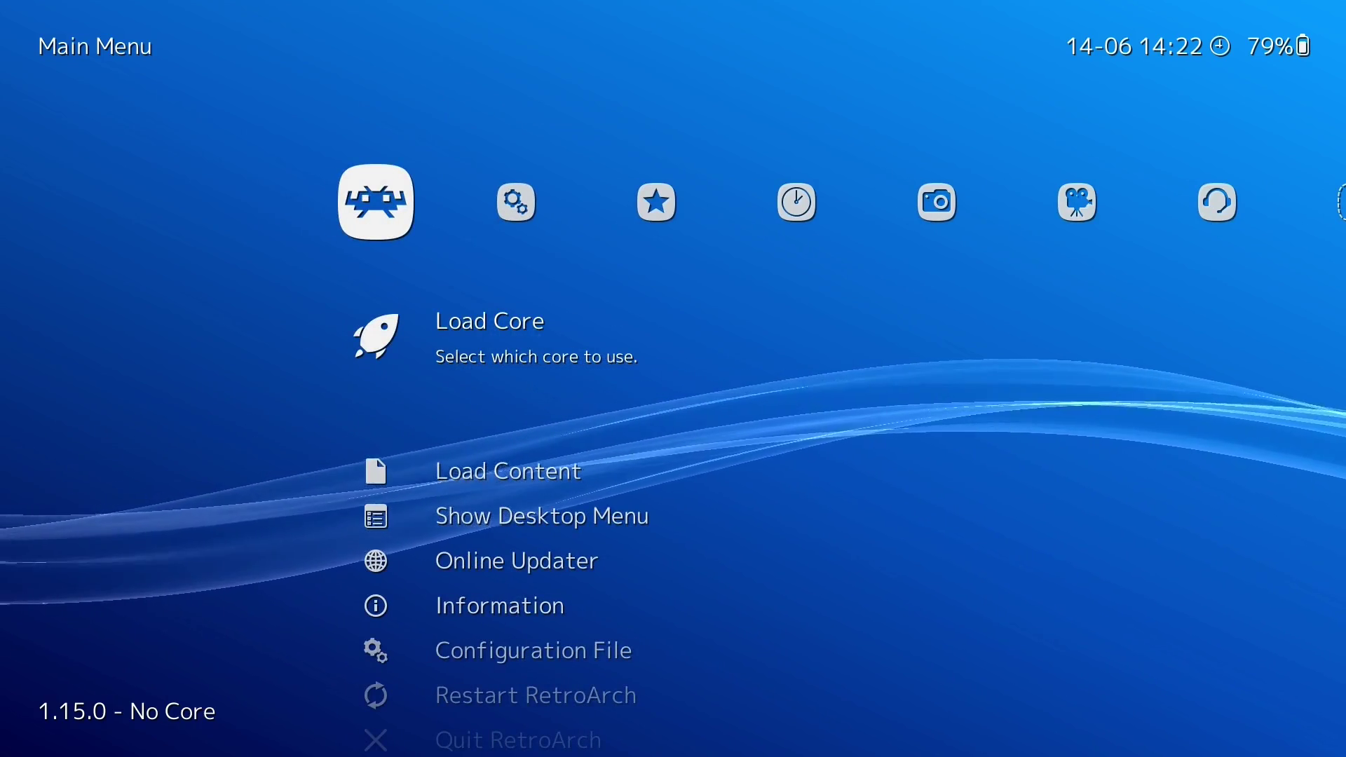
Open the online core download list from Load Core
{"action": "key", "text": "Return"}
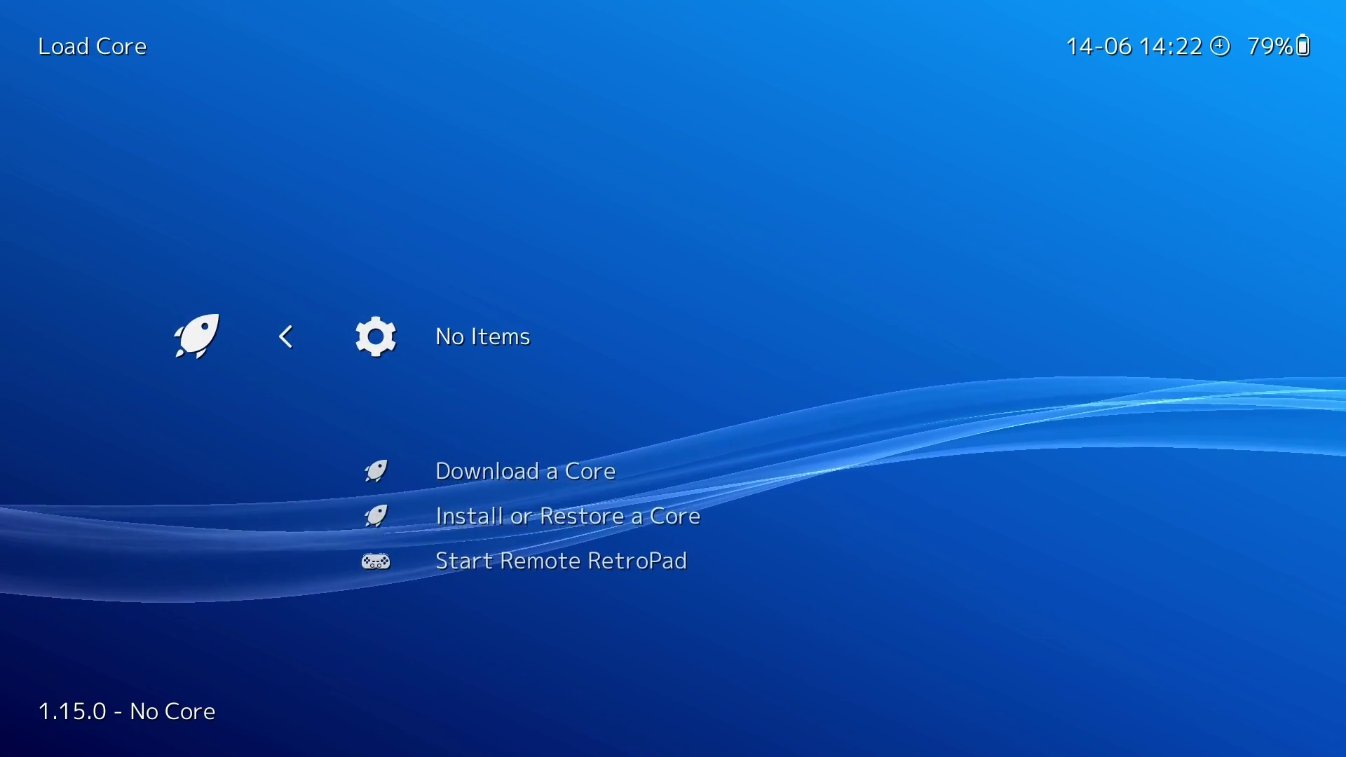
{"action": "key", "text": "Down"}
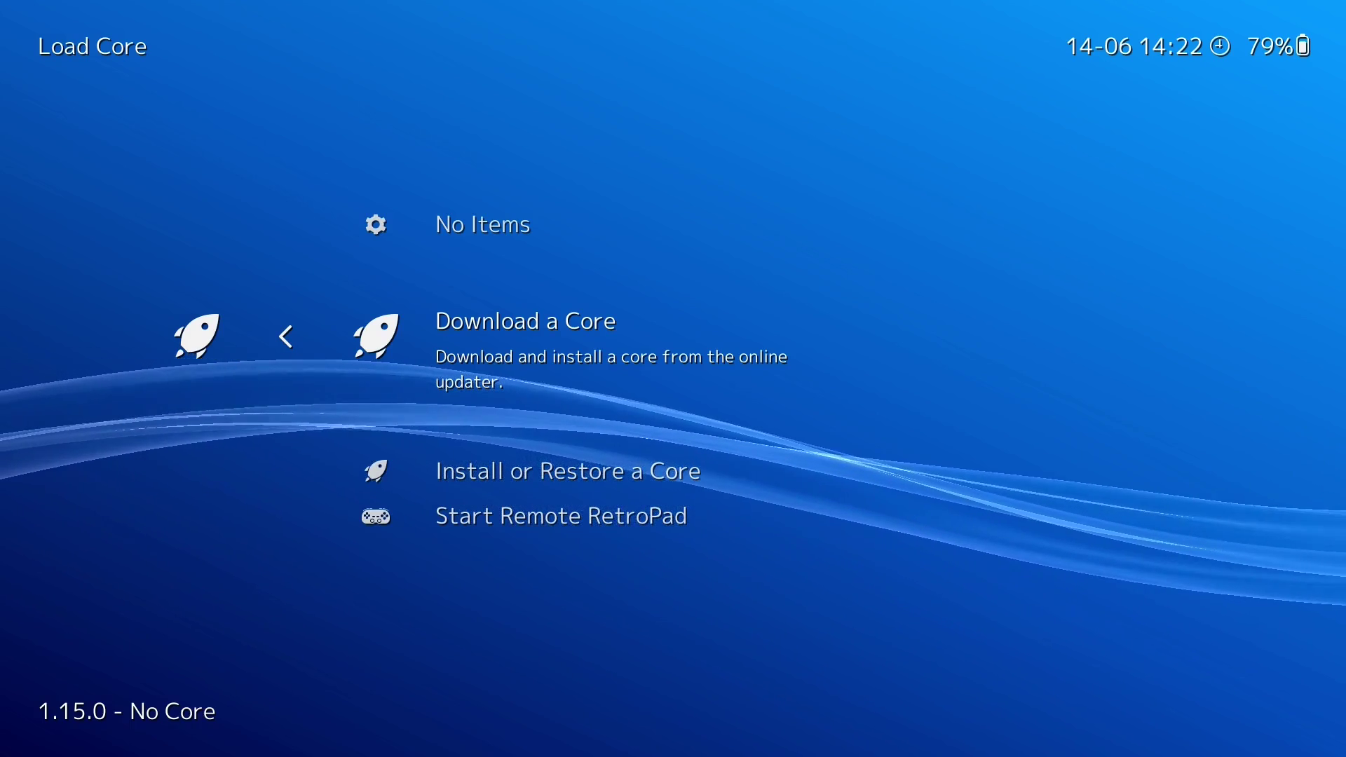
{"action": "key", "text": "Return"}
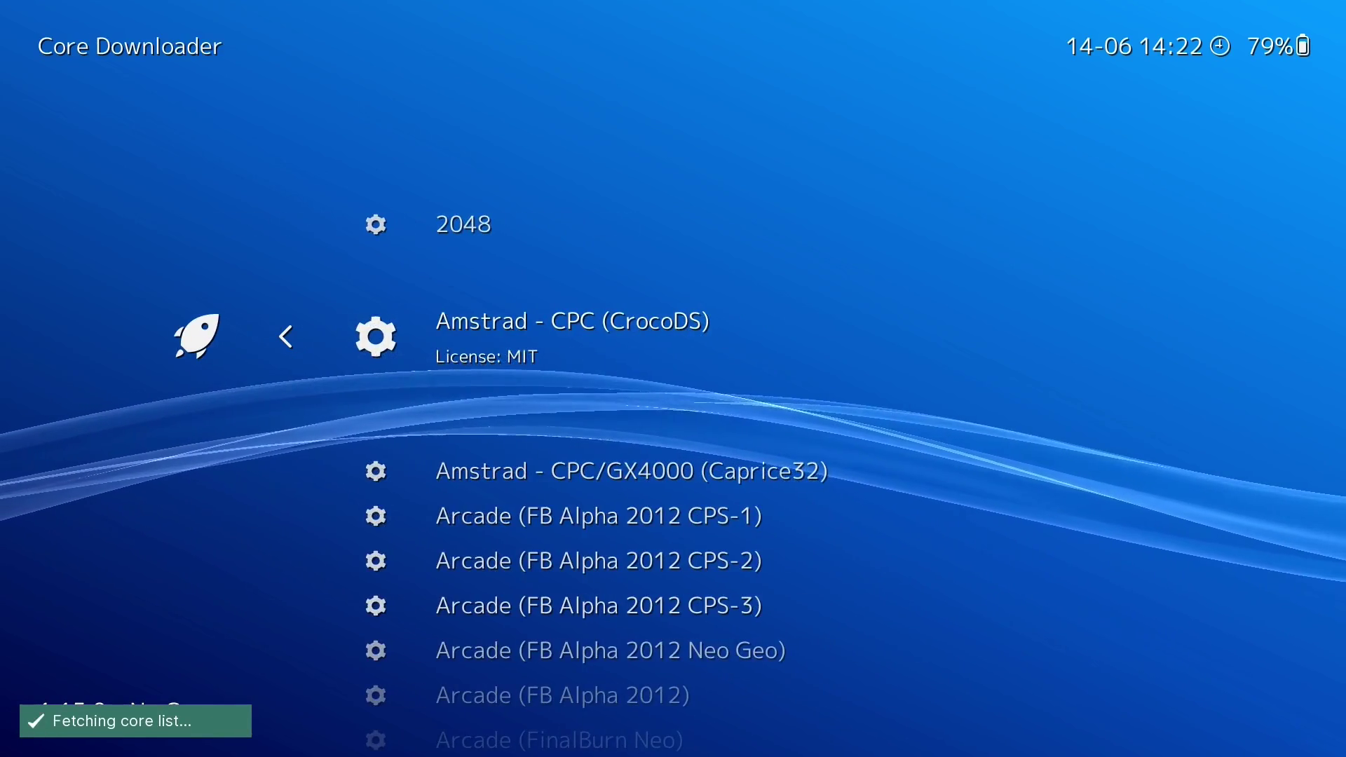
Download and install the Arcade (FinalBurn Neo) core
{"action": "key", "text": "Down"}
{"action": "key", "text": "Down"}
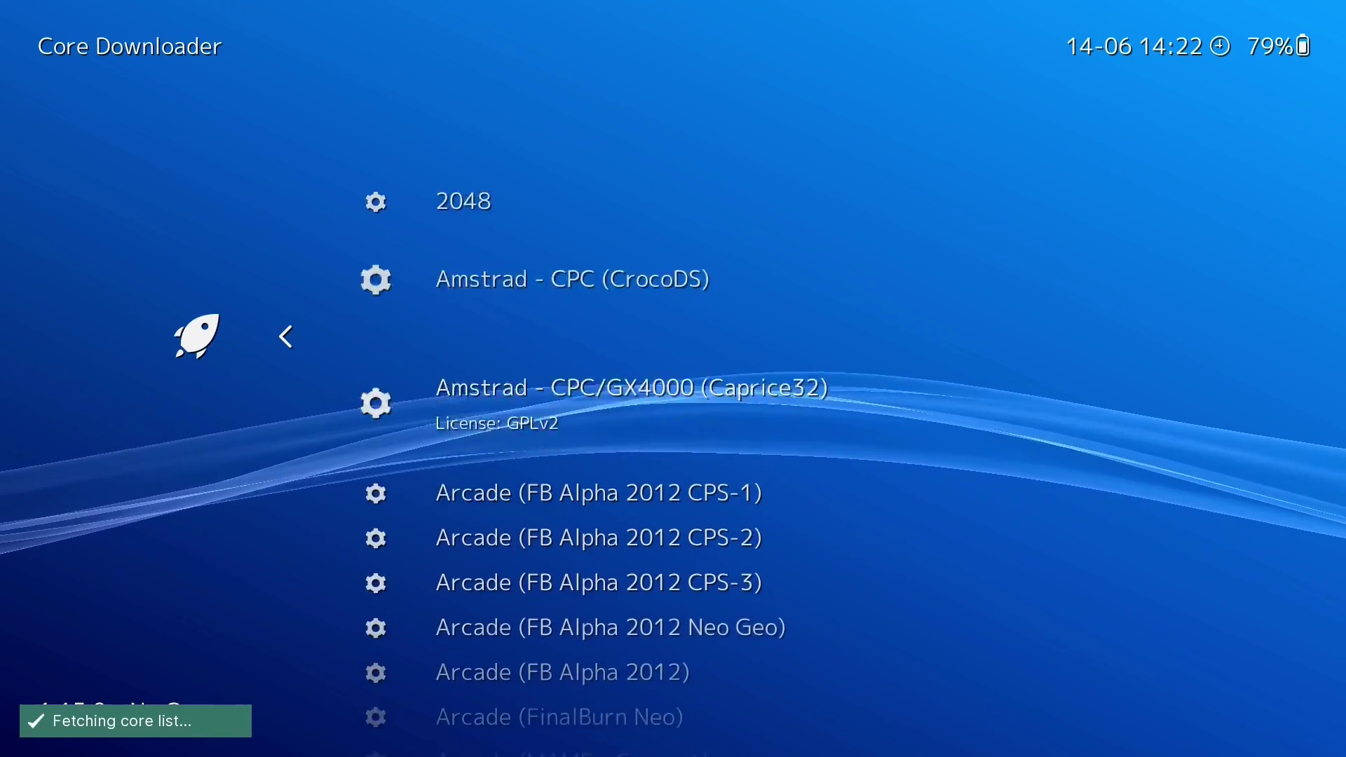
{"action": "key", "text": "Down"}
{"action": "key", "text": "Down"}
{"action": "key", "text": "Down"}
{"action": "key", "text": "Down"}
{"action": "key", "text": "Down"}
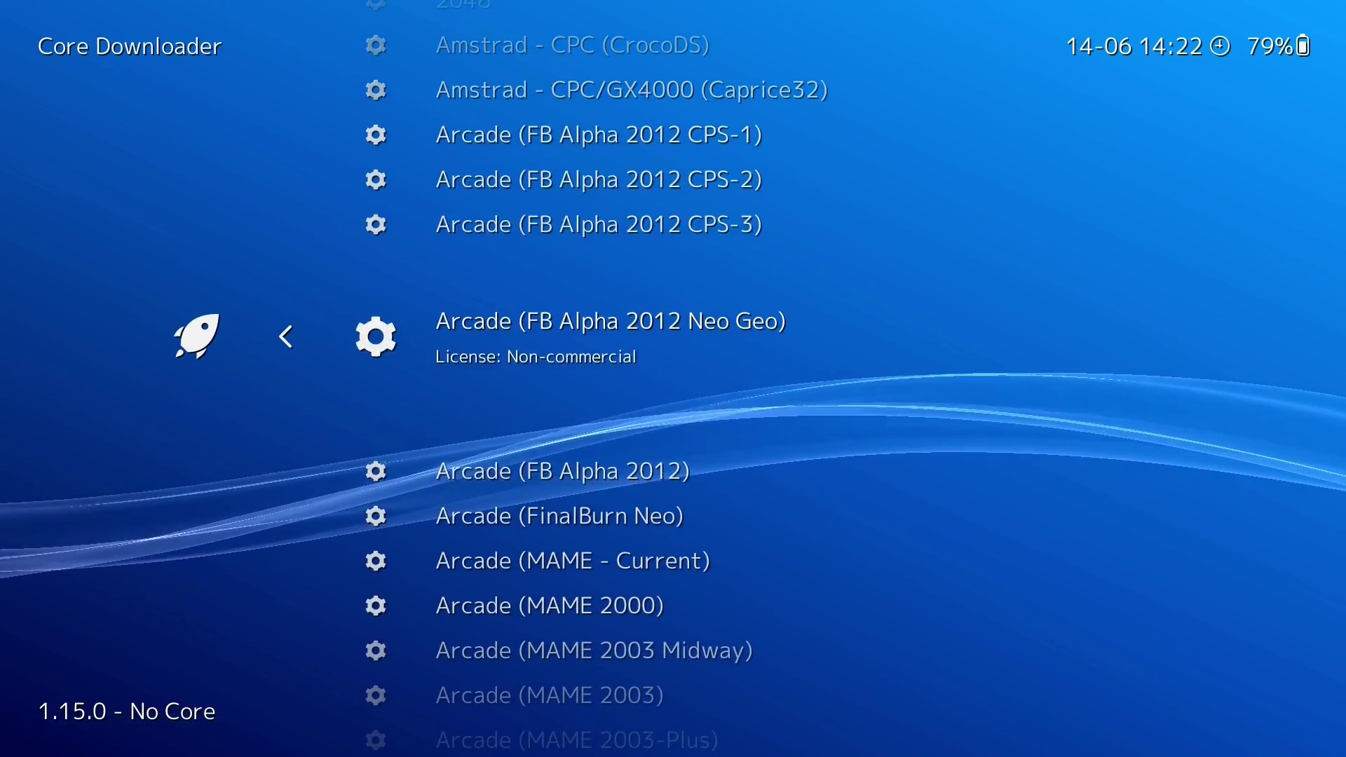
{"action": "key", "text": "Return"}
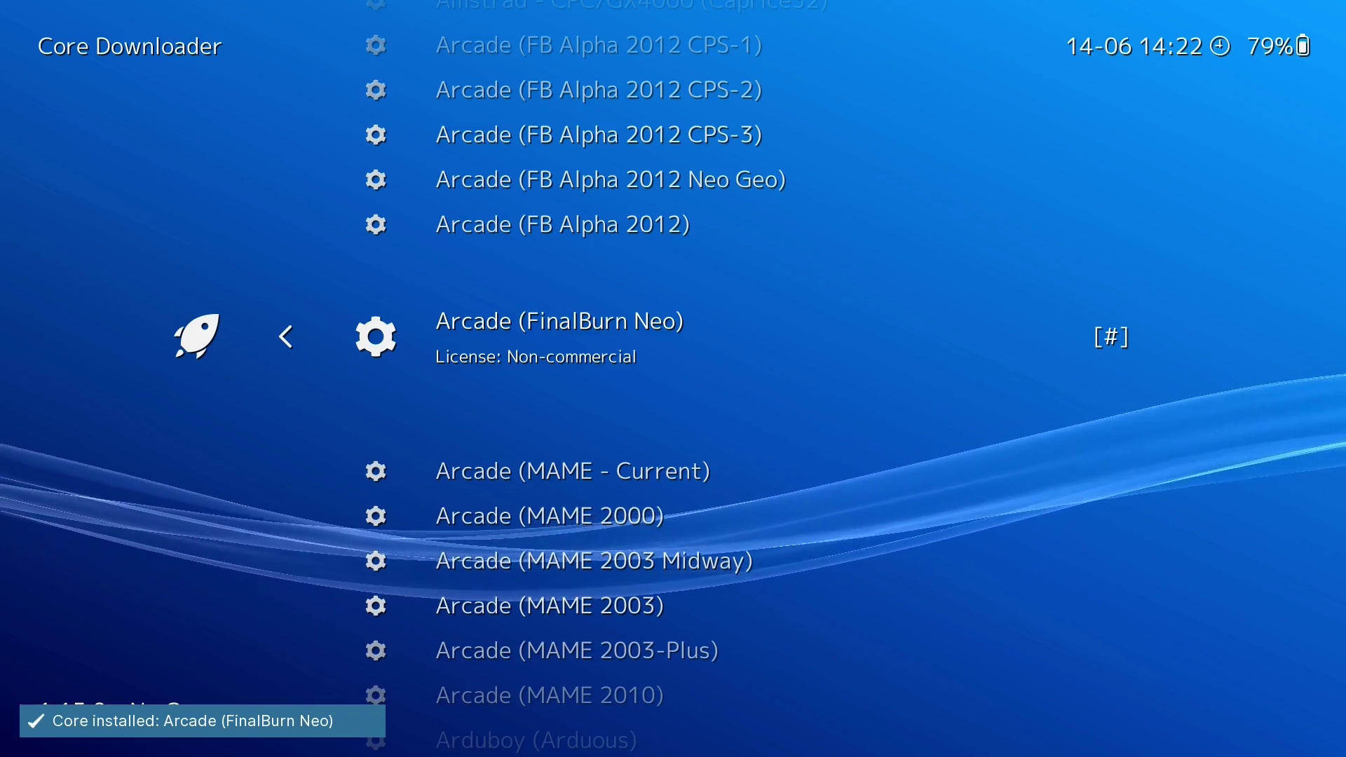
Download and install the NEC - PC Engine / CD (Beetle PCE FAST) core
{"action": "key", "text": "Down"}
{"action": "key", "text": "Down"}
{"action": "key", "text": "Down"}
{"action": "key", "text": "Down"}
{"action": "key", "text": "Down"}
{"action": "key", "text": "Down"}
{"action": "key", "text": "Down"}
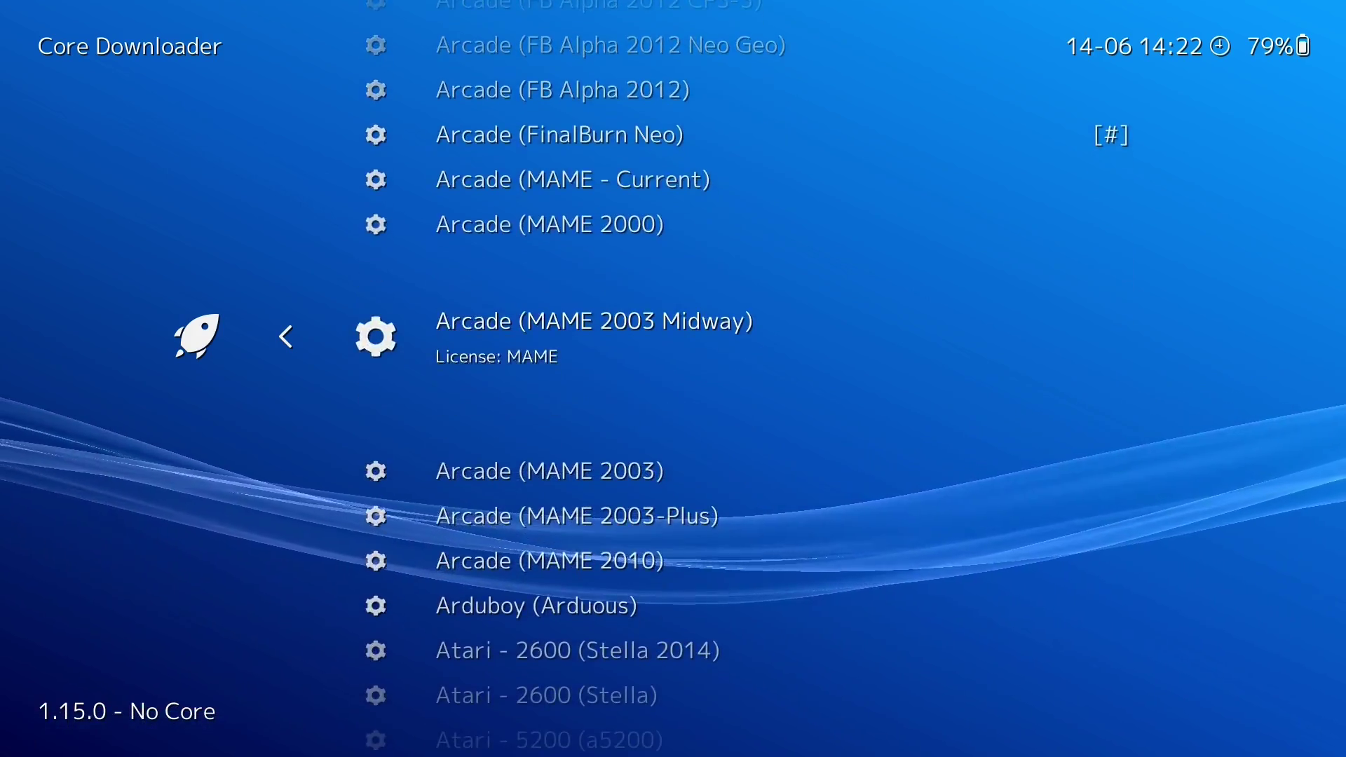
{"action": "key", "text": "Down"}
{"action": "key", "text": "Down"}
{"action": "key", "text": "Down"}
{"action": "key", "text": "Down"}
{"action": "key", "text": "Down"}
{"action": "key", "text": "Down"}
{"action": "key", "text": "Down"}
{"action": "key", "text": "Down"}
{"action": "key", "text": "Down"}
{"action": "key", "text": "Down"}
{"action": "key", "text": "Down"}
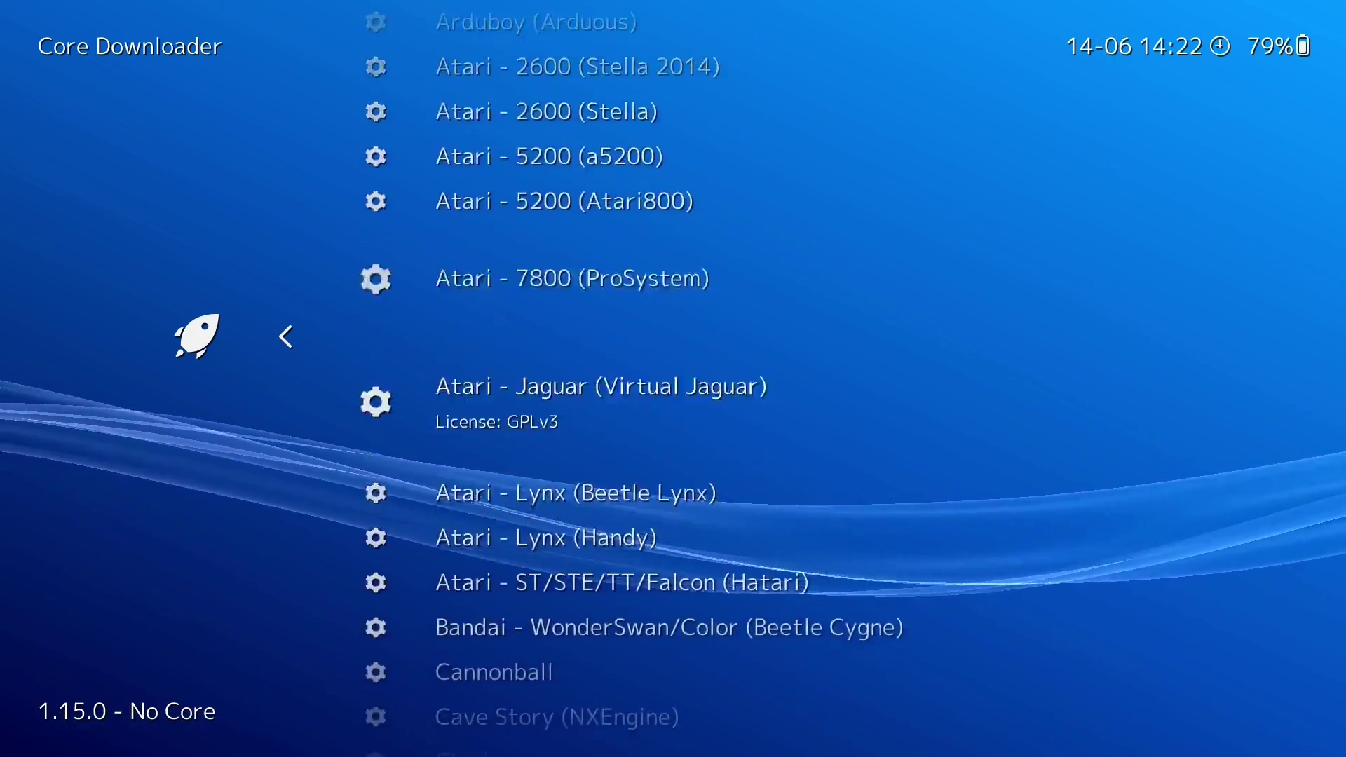
{"action": "key", "text": "Down"}
{"action": "key", "text": "Down"}
{"action": "key", "text": "Down"}
{"action": "key", "text": "Down"}
{"action": "key", "text": "Down"}
{"action": "key", "text": "Down"}
{"action": "key", "text": "Down"}
{"action": "key", "text": "Down"}
{"action": "key", "text": "Down"}
{"action": "key", "text": "Down"}
{"action": "key", "text": "Down"}
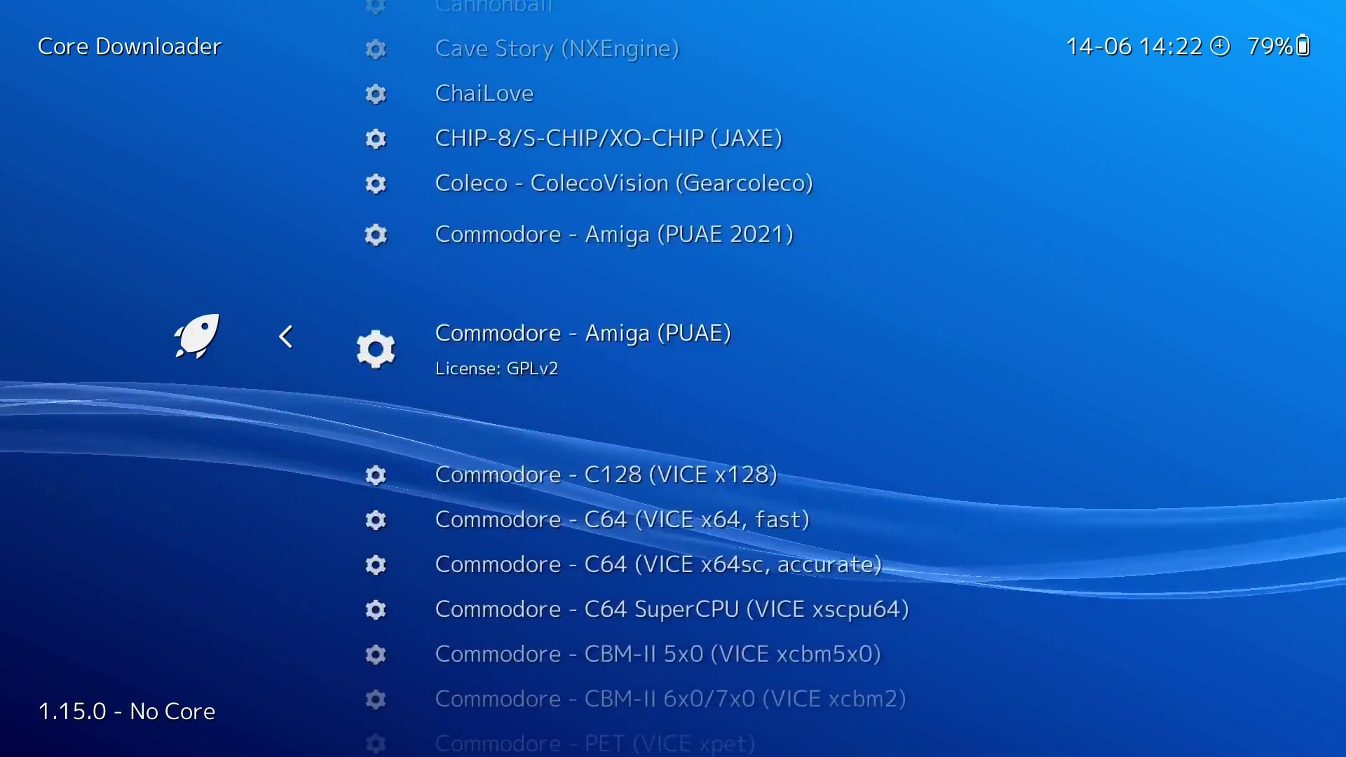
{"action": "key", "text": "Down"}
{"action": "key", "text": "Down"}
{"action": "key", "text": "Down"}
{"action": "key", "text": "Down"}
{"action": "key", "text": "Down"}
{"action": "key", "text": "Down"}
{"action": "key", "text": "Down"}
{"action": "key", "text": "Down"}
{"action": "key", "text": "Down"}
{"action": "key", "text": "Down"}
{"action": "key", "text": "Down"}
{"action": "key", "text": "Down"}
{"action": "key", "text": "Down"}
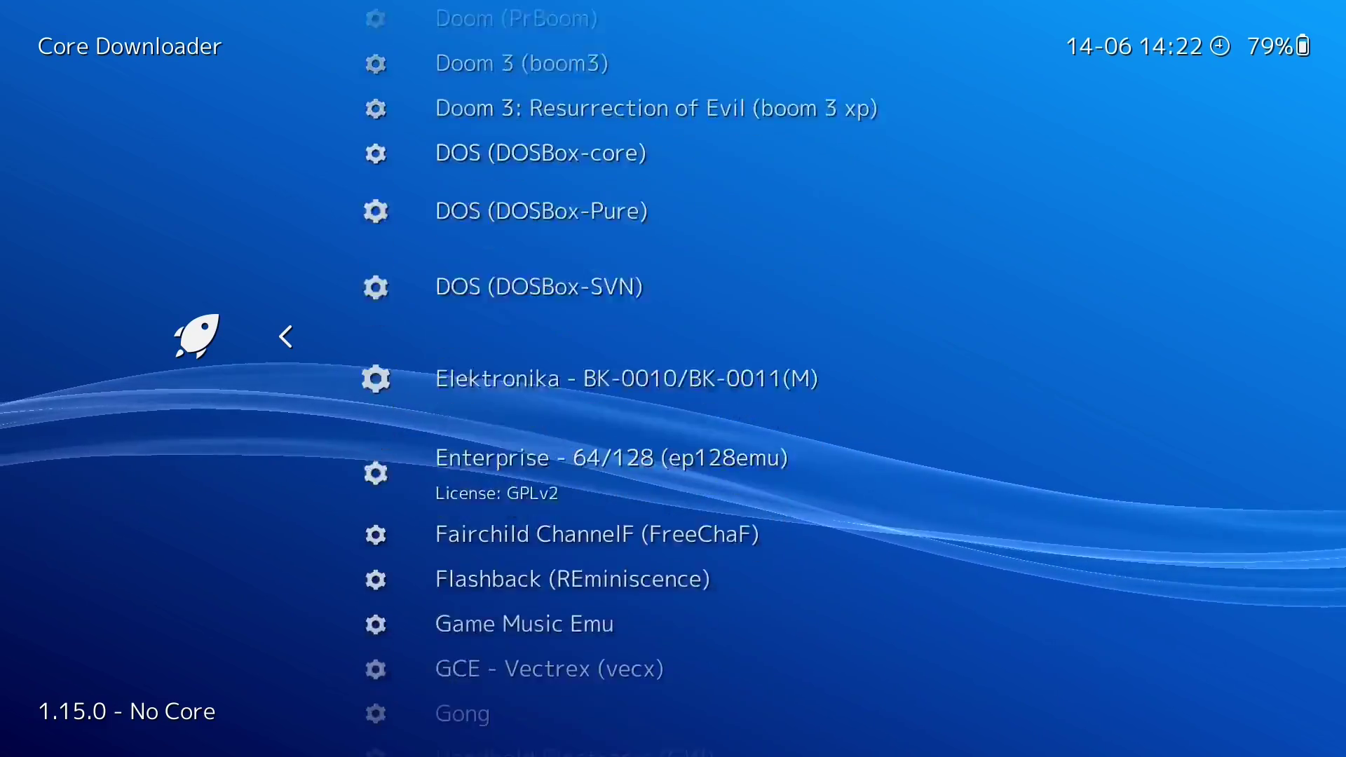
{"action": "key", "text": "Down"}
{"action": "key", "text": "Down"}
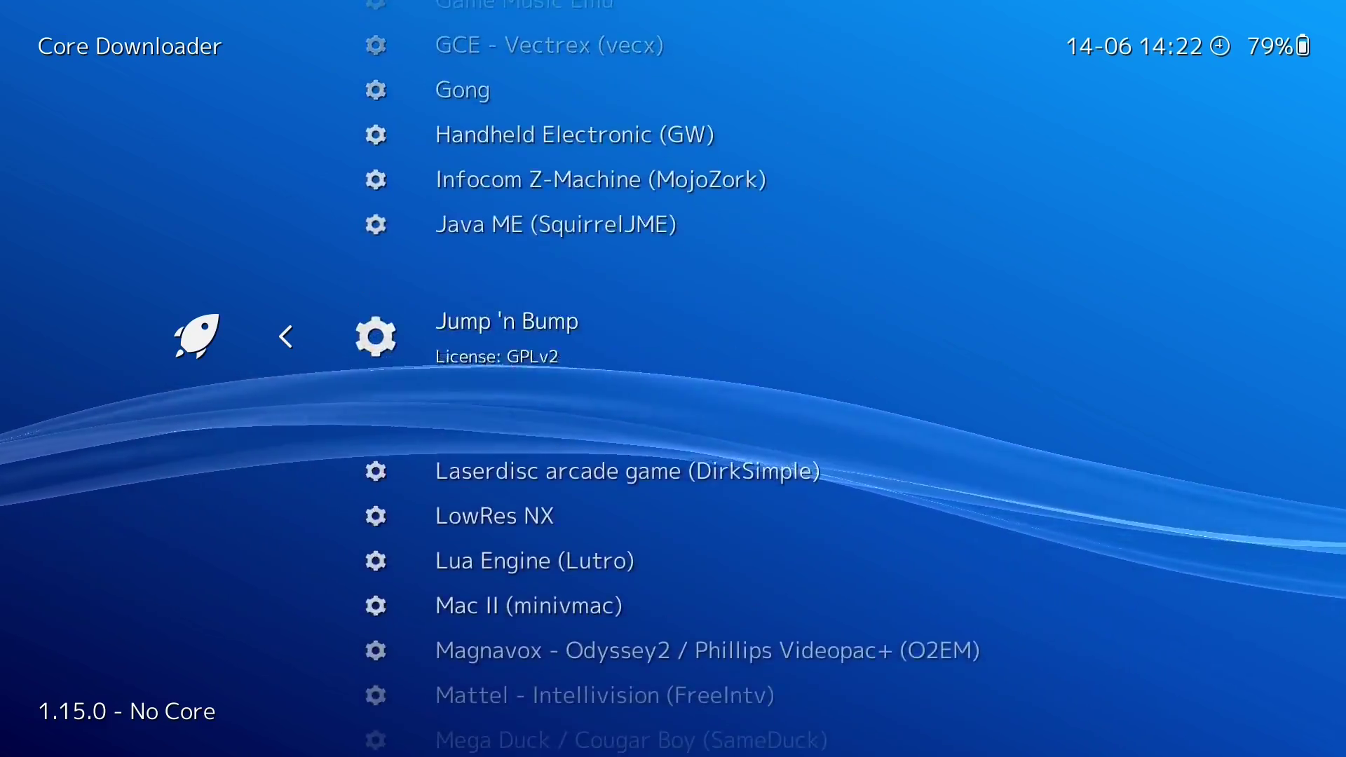
{"action": "key", "text": "Down"}
{"action": "key", "text": "Down"}
{"action": "key", "text": "Down"}
{"action": "key", "text": "Down"}
{"action": "key", "text": "Down"}
{"action": "key", "text": "Down"}
{"action": "key", "text": "Down"}
{"action": "key", "text": "Down"}
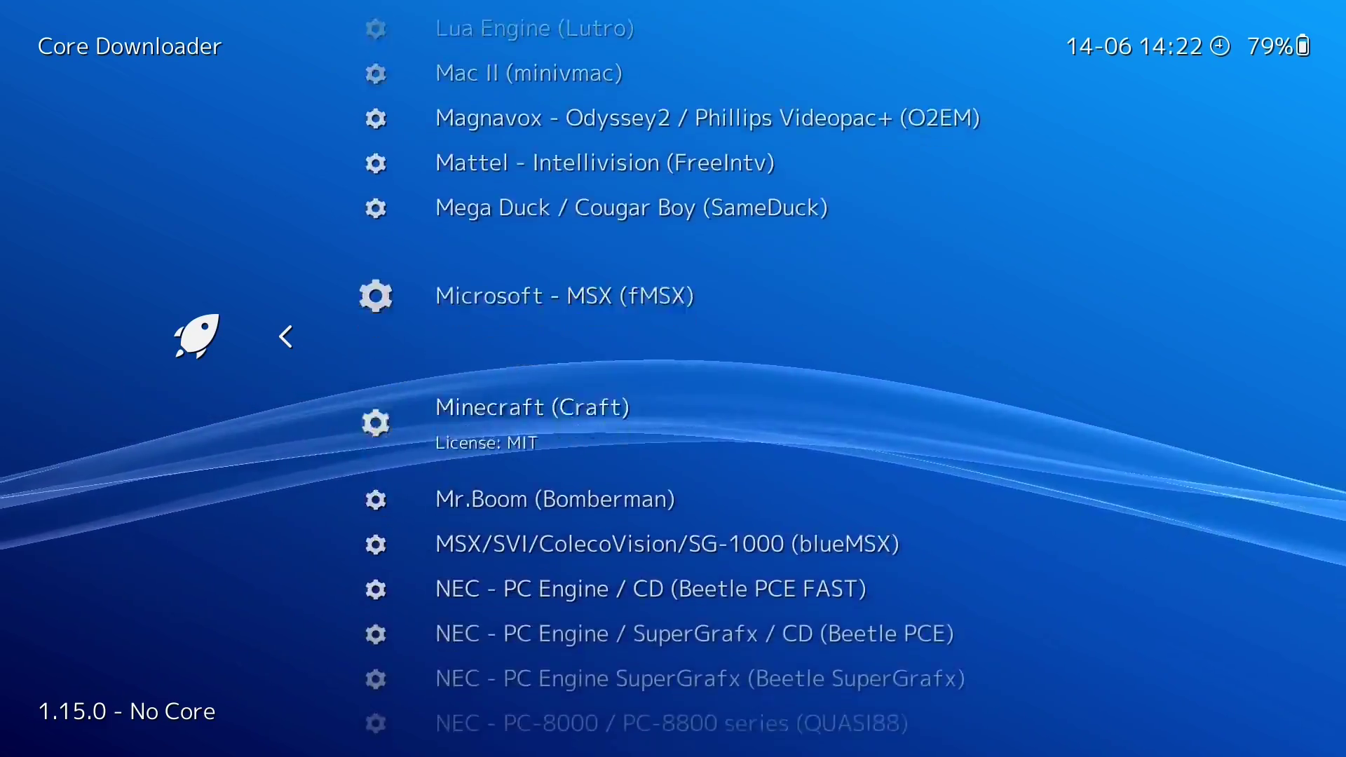
{"action": "key", "text": "Down"}
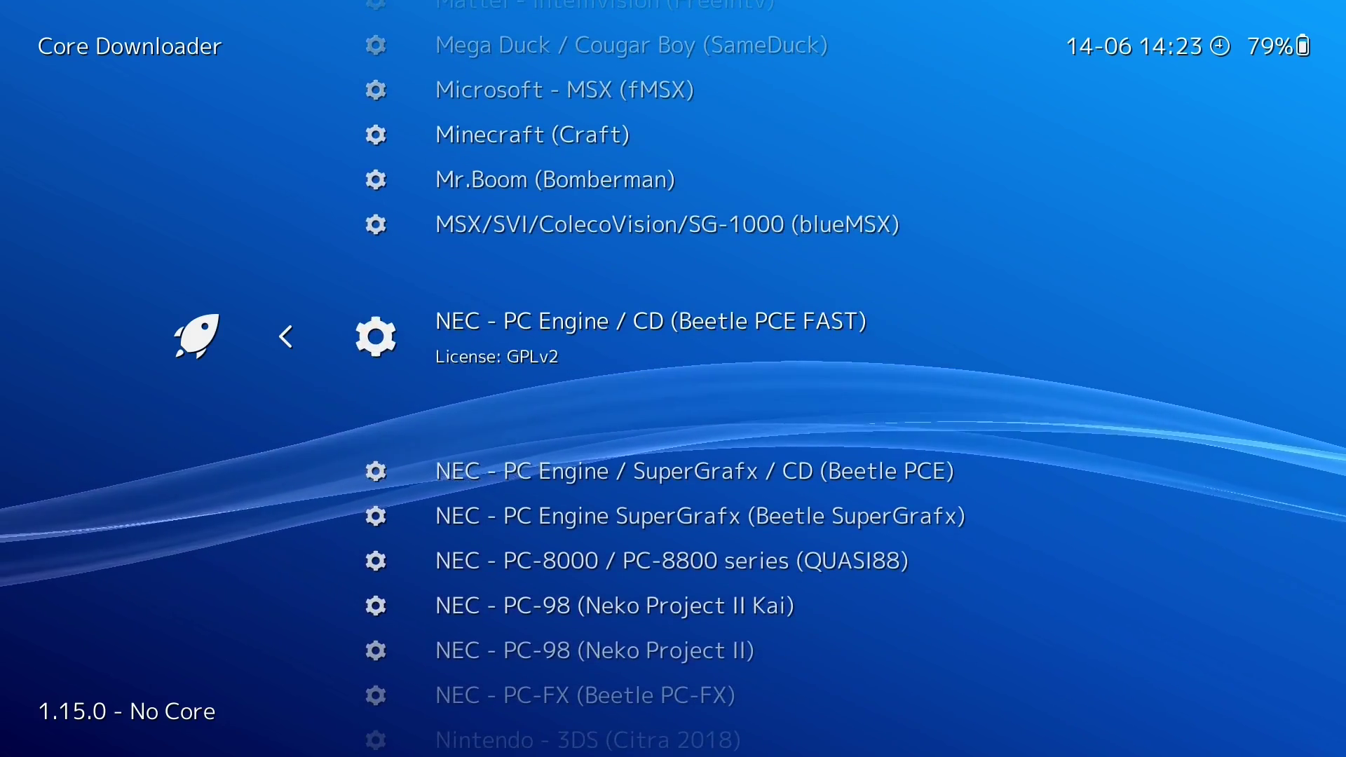
Download and install the Nintendo - SNES / SFC (bsnes) core
{"action": "key", "text": "Down"}
{"action": "key", "text": "Down"}
{"action": "key", "text": "Down"}
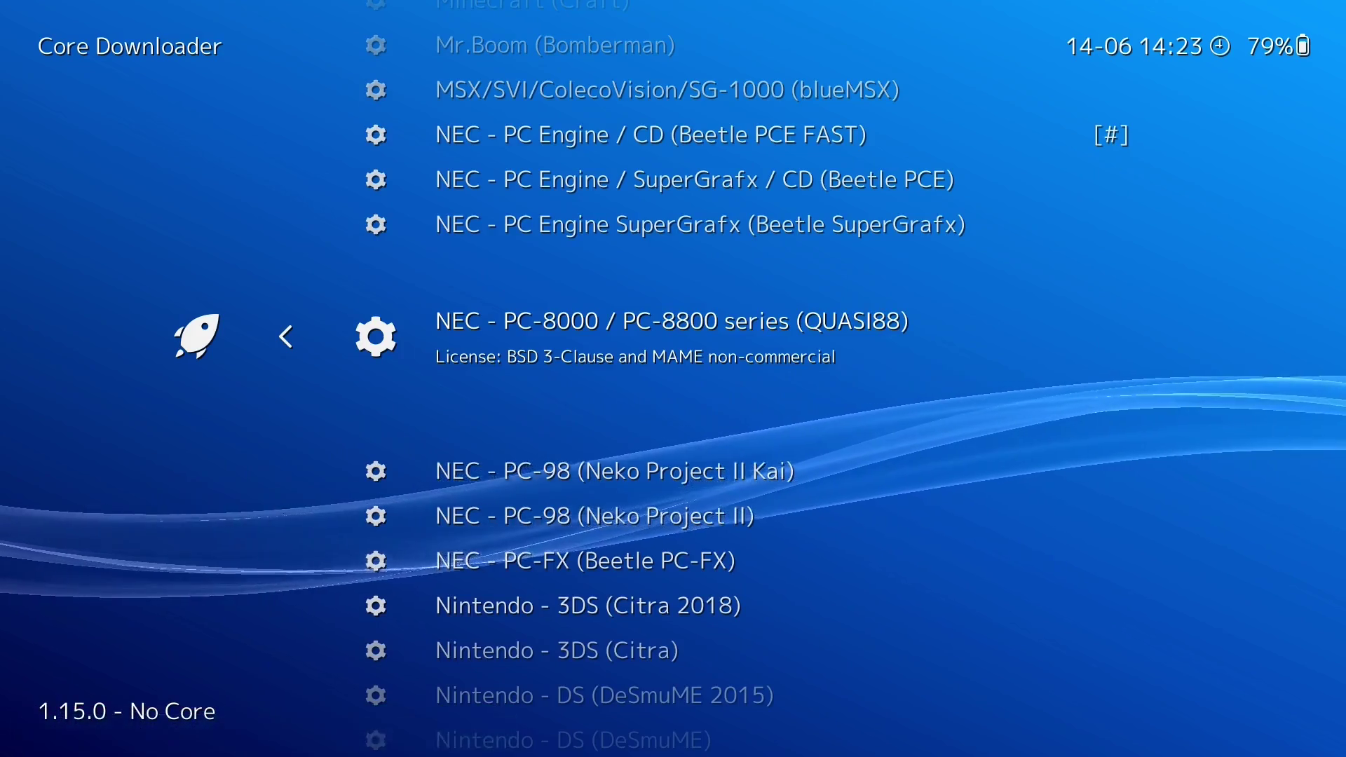
{"action": "key", "text": "Down"}
{"action": "key", "text": "Down"}
{"action": "key", "text": "Down"}
{"action": "key", "text": "Down"}
{"action": "key", "text": "Down"}
{"action": "key", "text": "Down"}
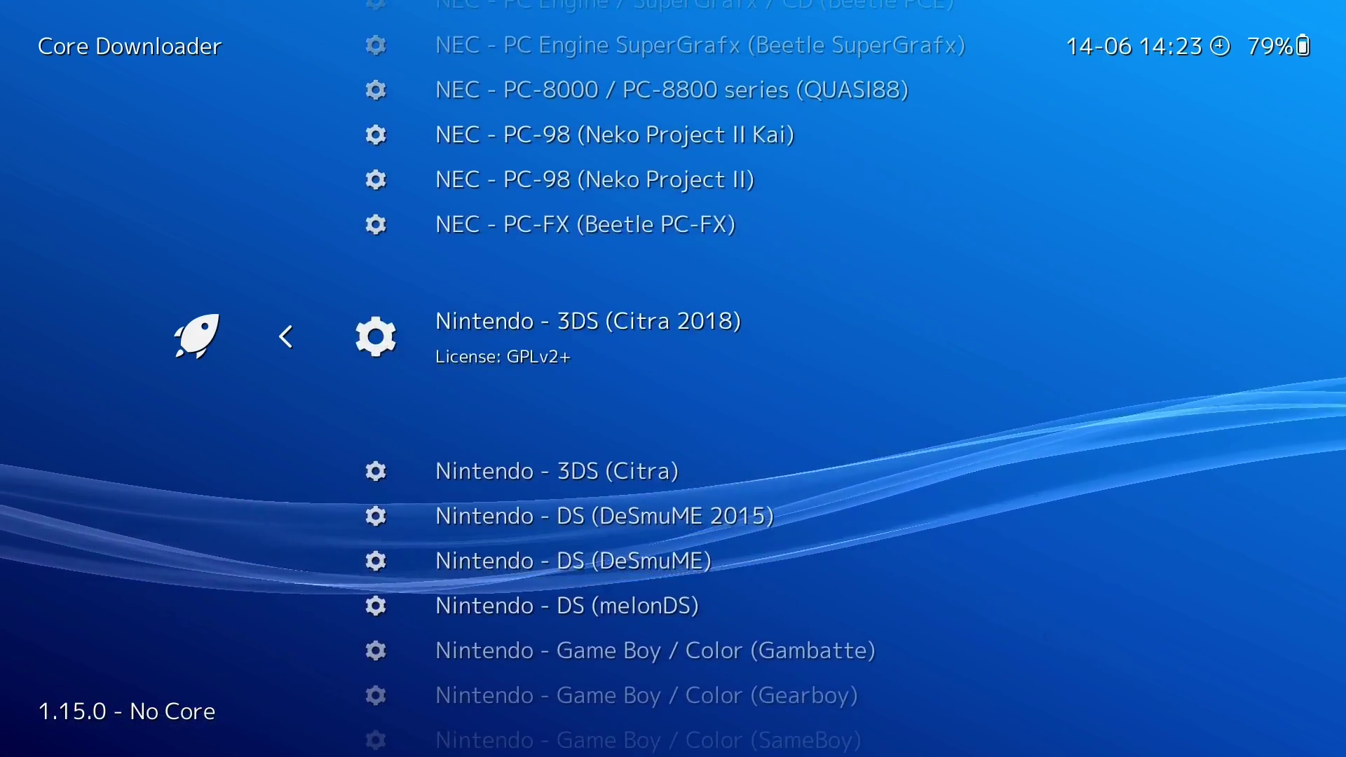
{"action": "key", "text": "Down"}
{"action": "key", "text": "Down"}
{"action": "key", "text": "Down"}
{"action": "key", "text": "Down"}
{"action": "key", "text": "Down"}
{"action": "key", "text": "Down"}
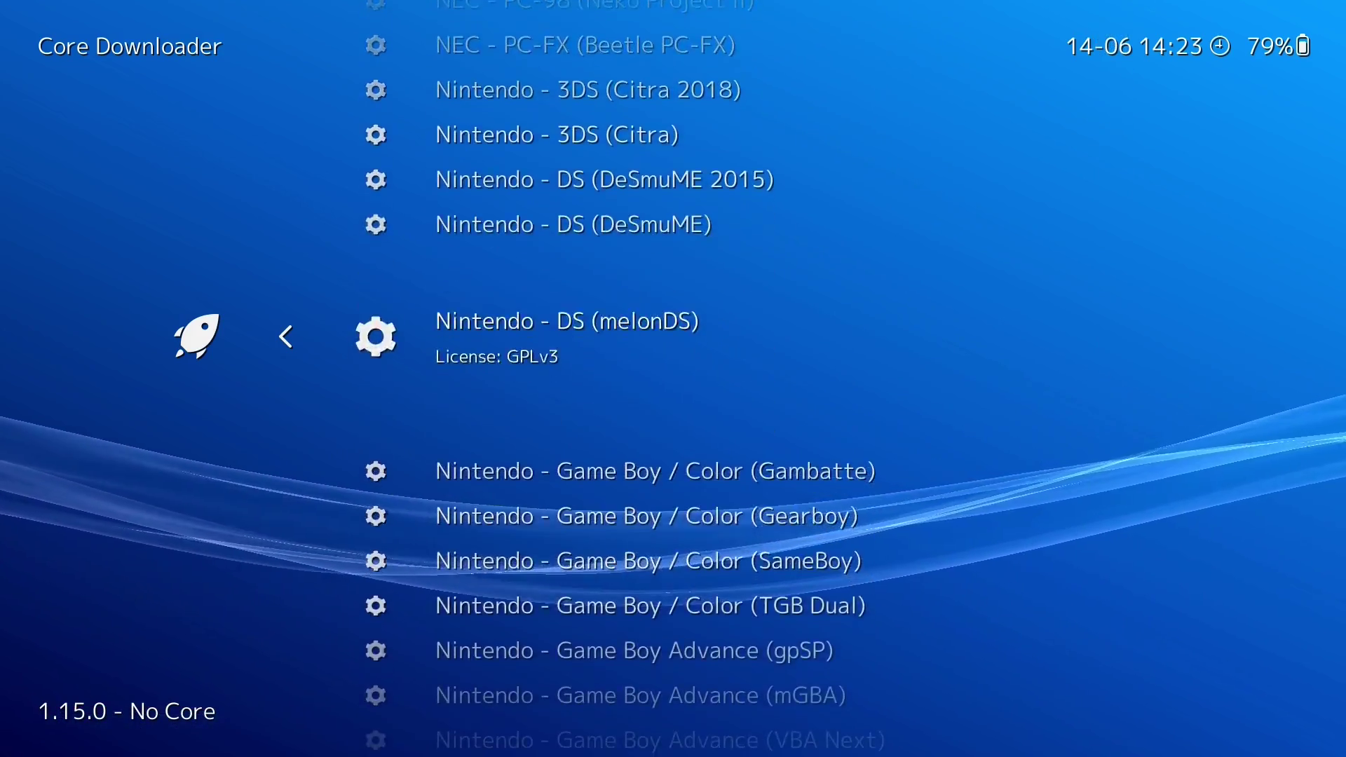
{"action": "key", "text": "Down"}
{"action": "key", "text": "Down"}
{"action": "key", "text": "Down"}
{"action": "key", "text": "Down"}
{"action": "key", "text": "Down"}
{"action": "key", "text": "Down"}
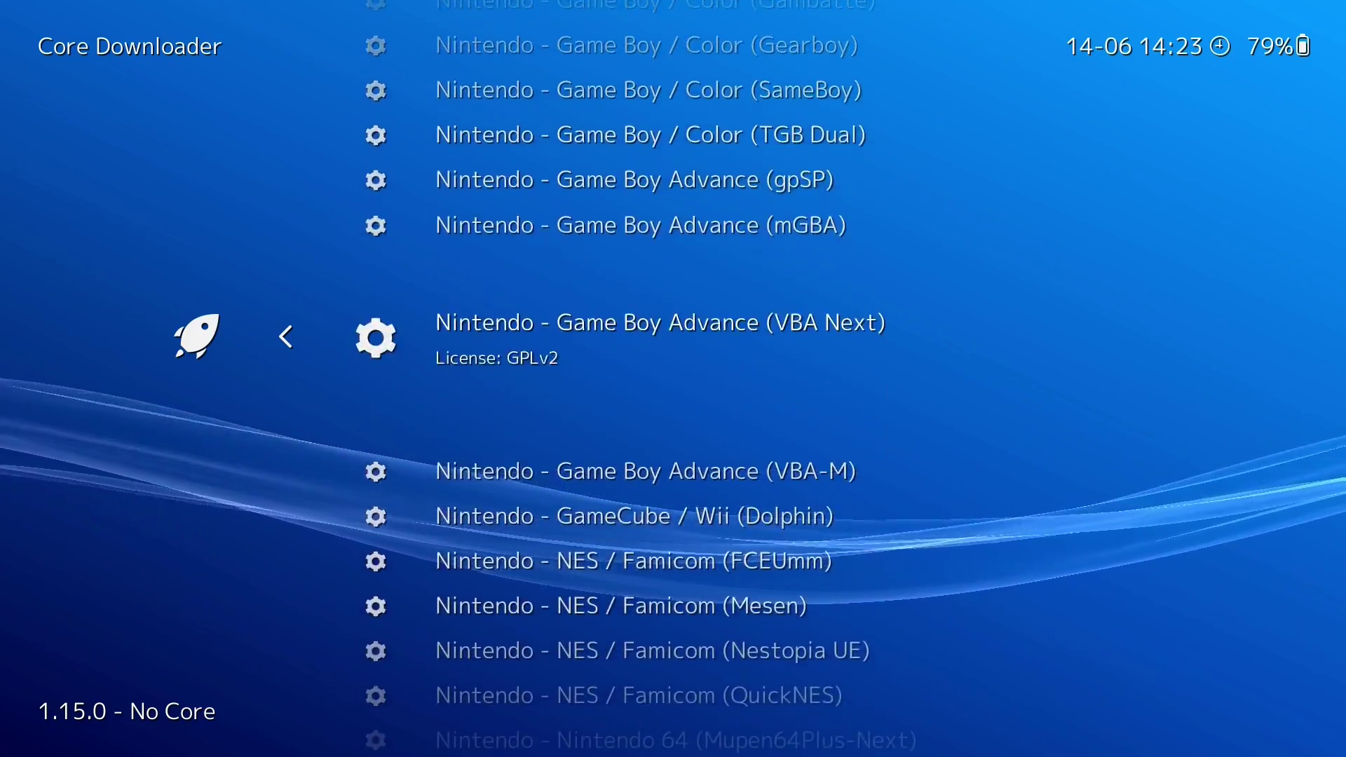
{"action": "key", "text": "Down"}
{"action": "key", "text": "Down"}
{"action": "key", "text": "Down"}
{"action": "key", "text": "Down"}
{"action": "key", "text": "Down"}
{"action": "key", "text": "Down"}
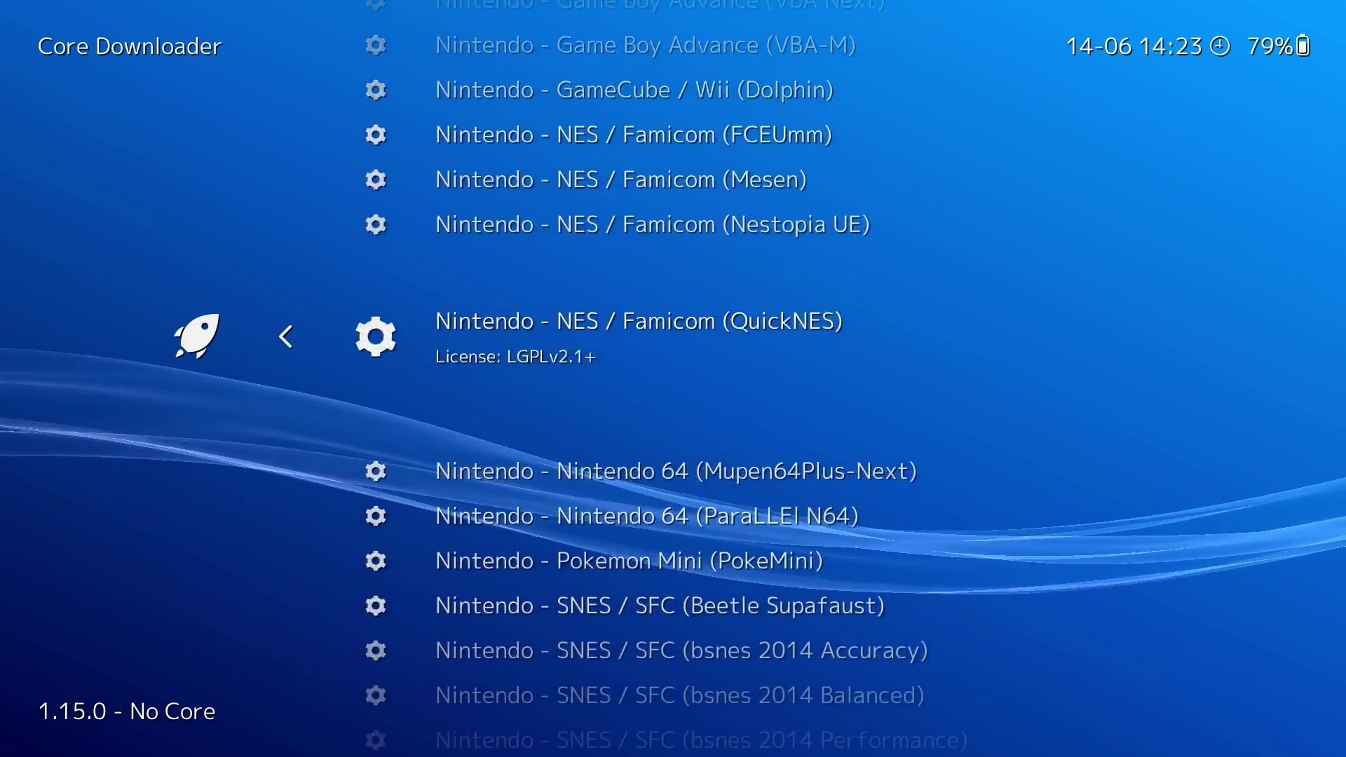
{"action": "key", "text": "Down"}
{"action": "key", "text": "Down"}
{"action": "key", "text": "Down"}
{"action": "key", "text": "Down"}
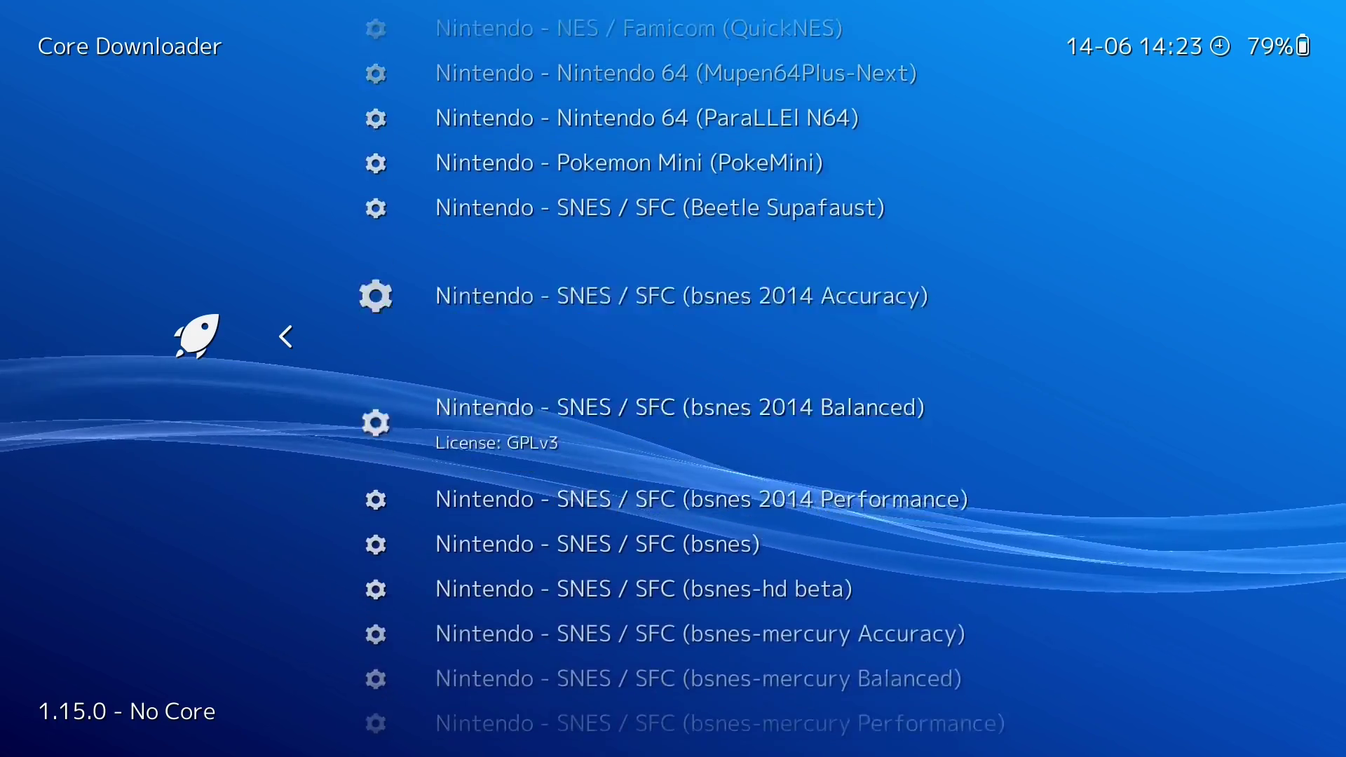
{"action": "key", "text": "Return"}
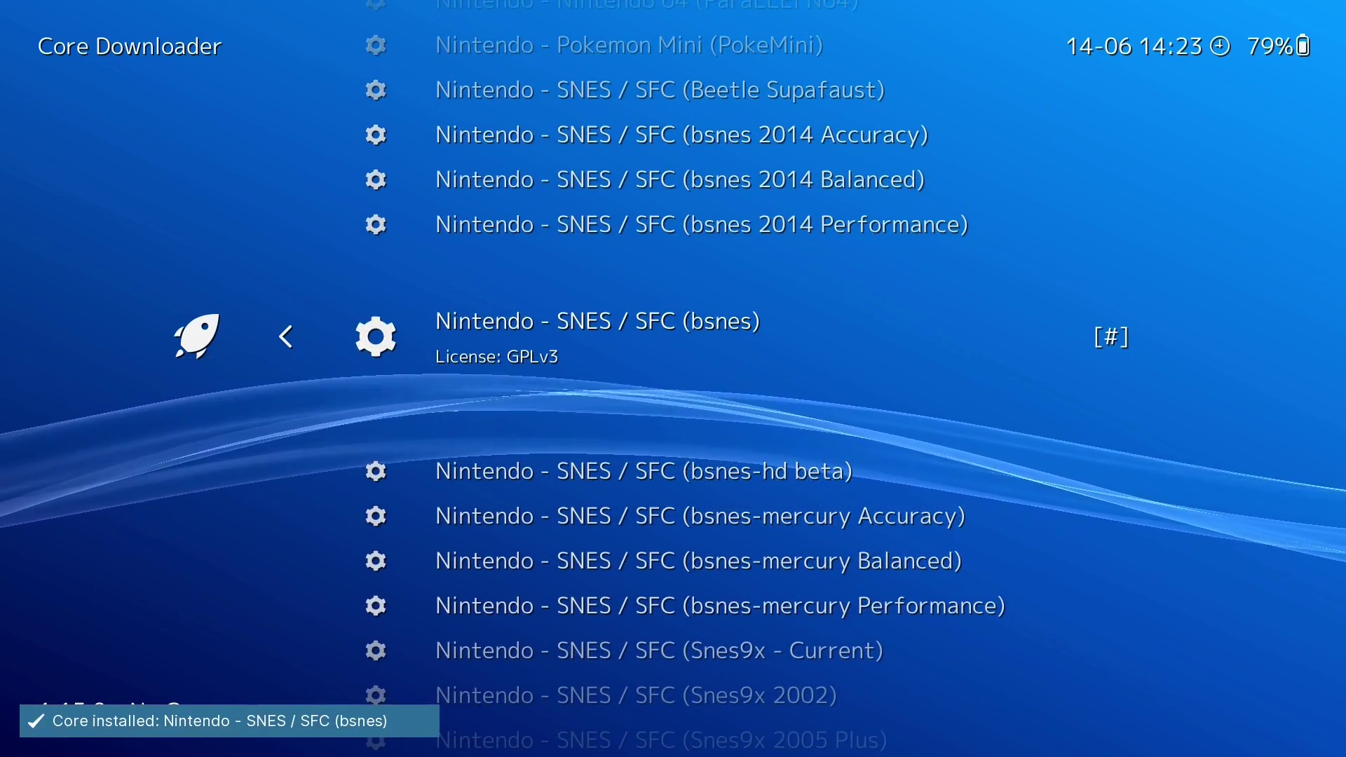
Download and install the Nintendo - SNES / SFC (Snes9x - Current) core
{"action": "key", "text": "Down"}
{"action": "key", "text": "Down"}
{"action": "key", "text": "Down"}
{"action": "key", "text": "Down"}
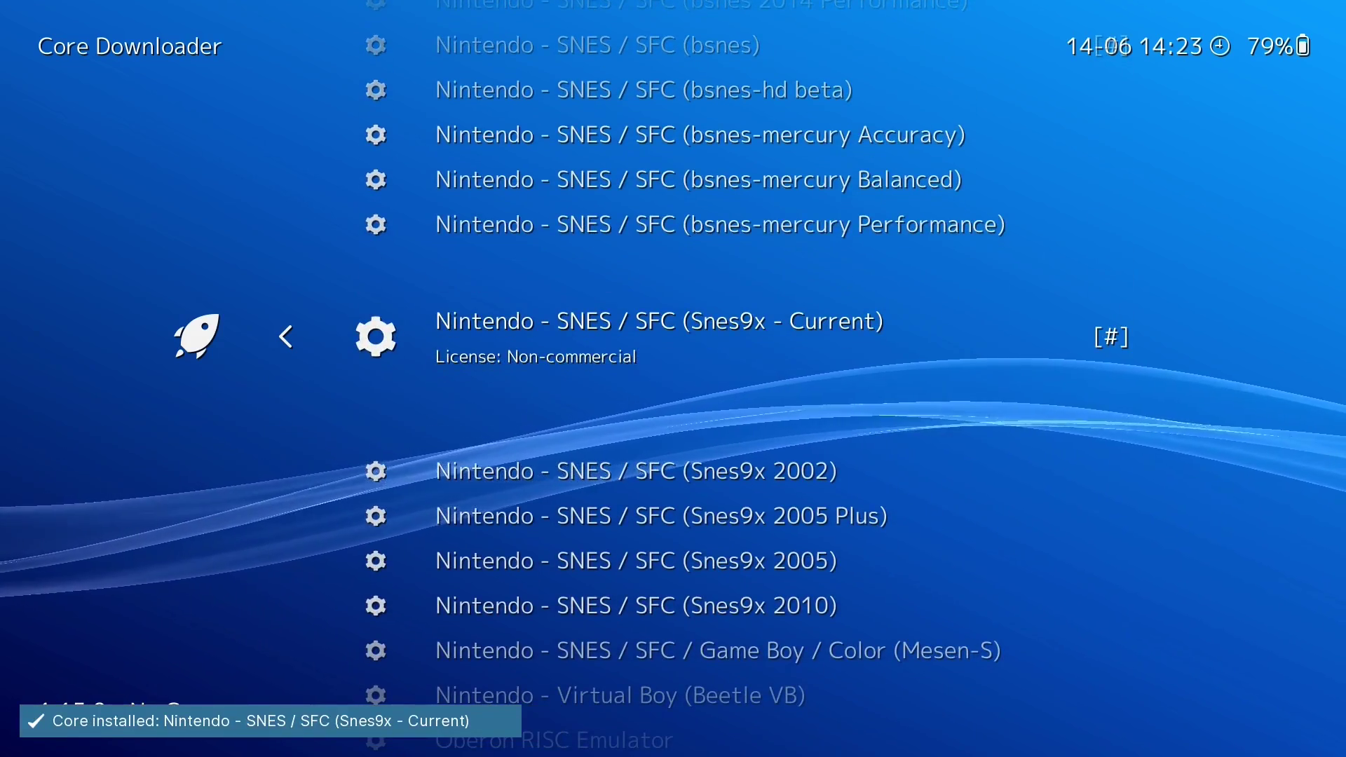
Download and install the Sega - Mega Drive - Genesis (BlastEm) core
{"action": "key", "text": "Down"}
{"action": "key", "text": "Down"}
{"action": "key", "text": "Down"}
{"action": "key", "text": "Down"}
{"action": "key", "text": "Down"}
{"action": "key", "text": "Down"}
{"action": "key", "text": "Down"}
{"action": "key", "text": "Down"}
{"action": "key", "text": "Down"}
{"action": "key", "text": "Down"}
{"action": "key", "text": "Down"}
{"action": "key", "text": "Down"}
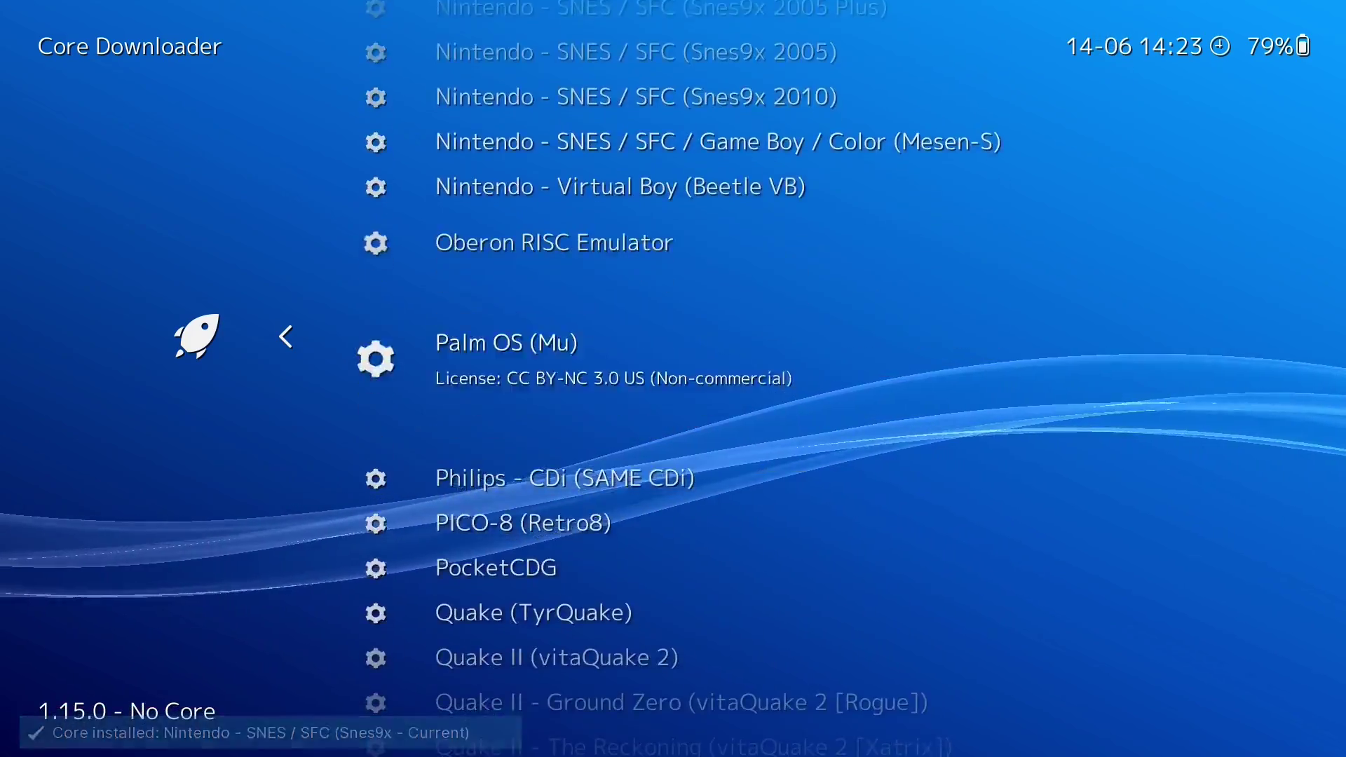
{"action": "key", "text": "Down"}
{"action": "key", "text": "Down"}
{"action": "key", "text": "Down"}
{"action": "key", "text": "Down"}
{"action": "key", "text": "Down"}
{"action": "key", "text": "Down"}
{"action": "key", "text": "Down"}
{"action": "key", "text": "Down"}
{"action": "key", "text": "Down"}
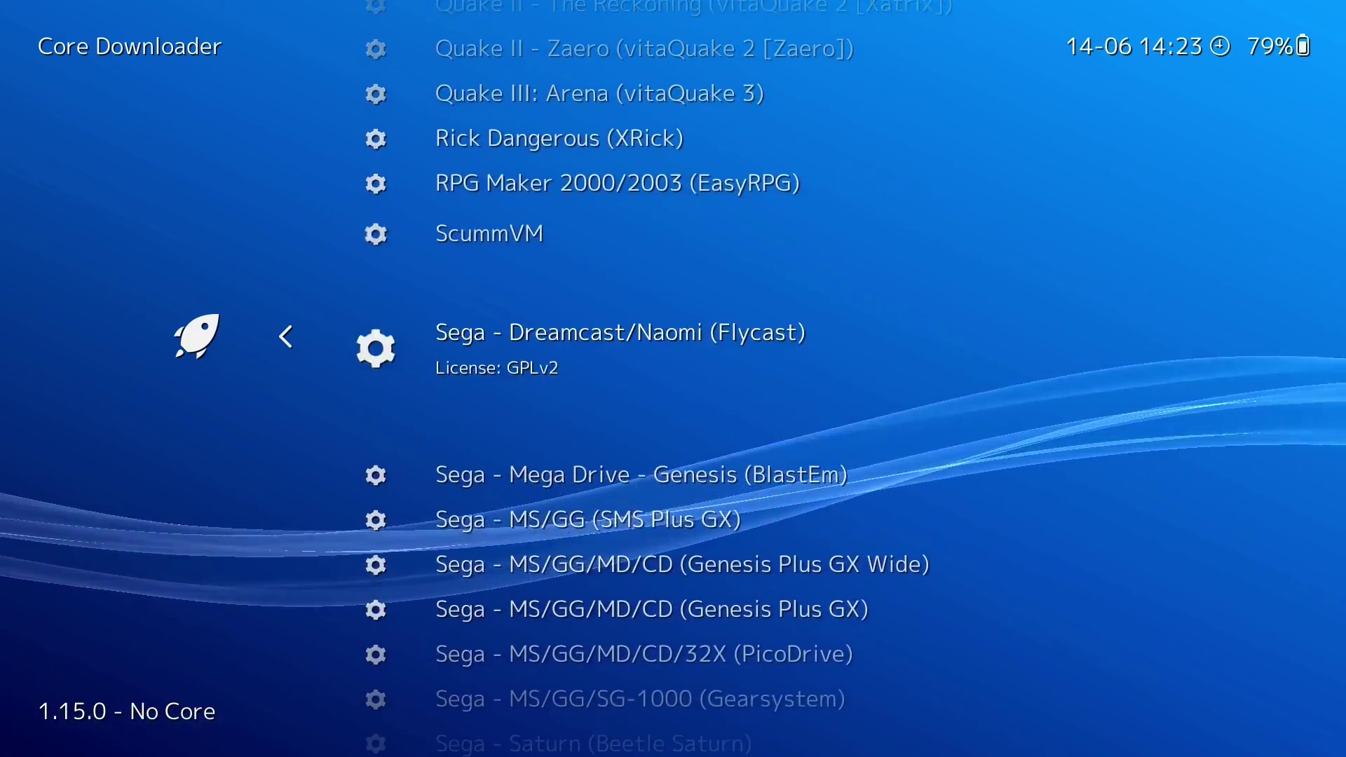
{"action": "key", "text": "Down"}
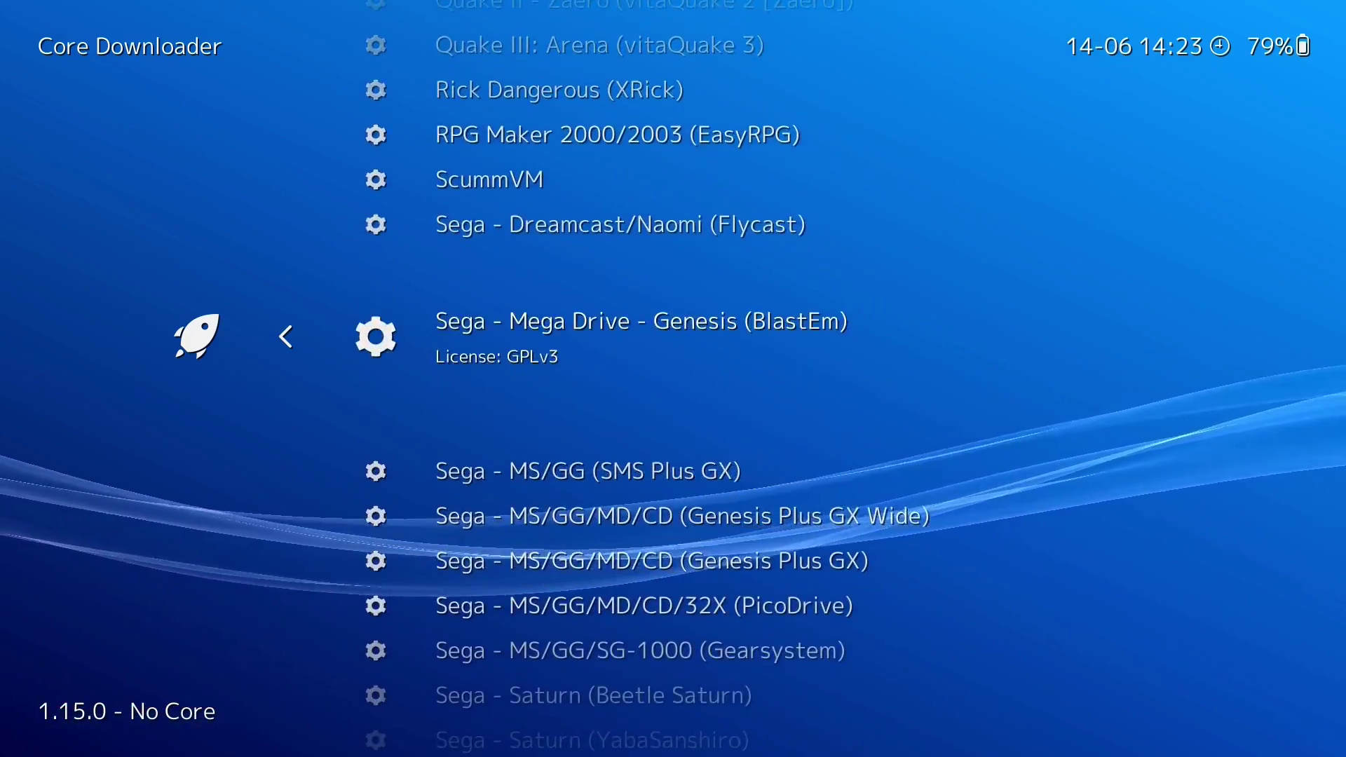
{"action": "key", "text": "Return"}
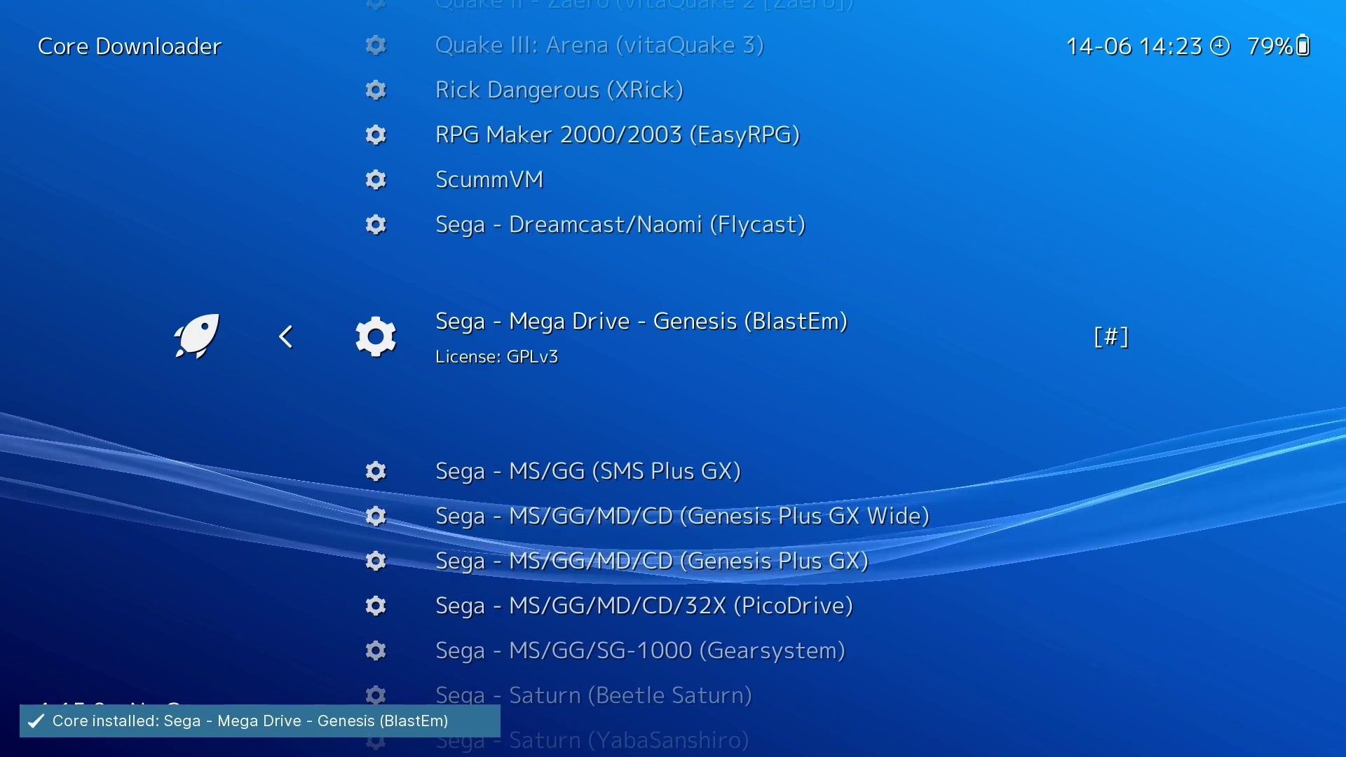
Download and install the Sega cores MS/GG (SMS Plus GX), MS/GG/MD/CD (Genesis Plus GX Wide) and MS/GG/MD/CD (Genesis Plus GX)
{"action": "key", "text": "Down"}
{"action": "key", "text": "Return"}
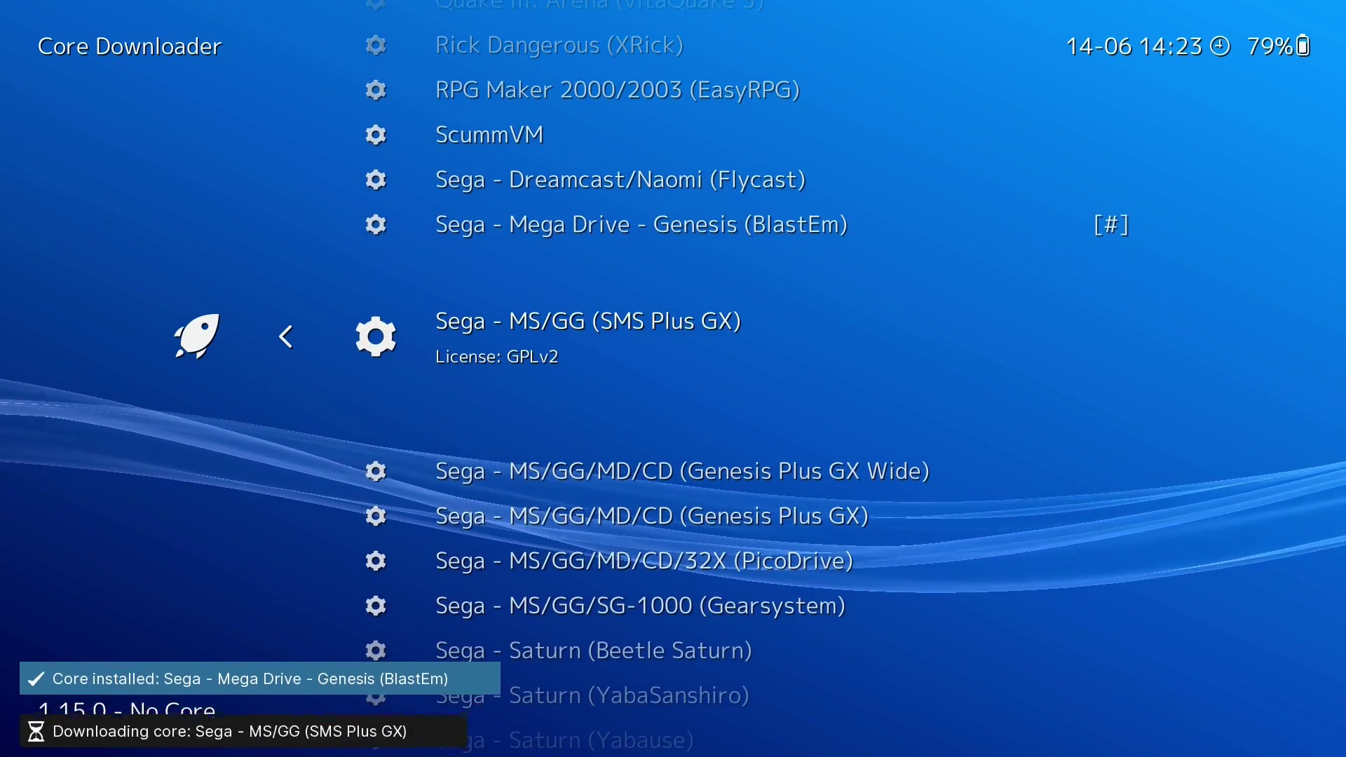
{"action": "key", "text": "Down"}
{"action": "key", "text": "Return"}
{"action": "key", "text": "Down"}
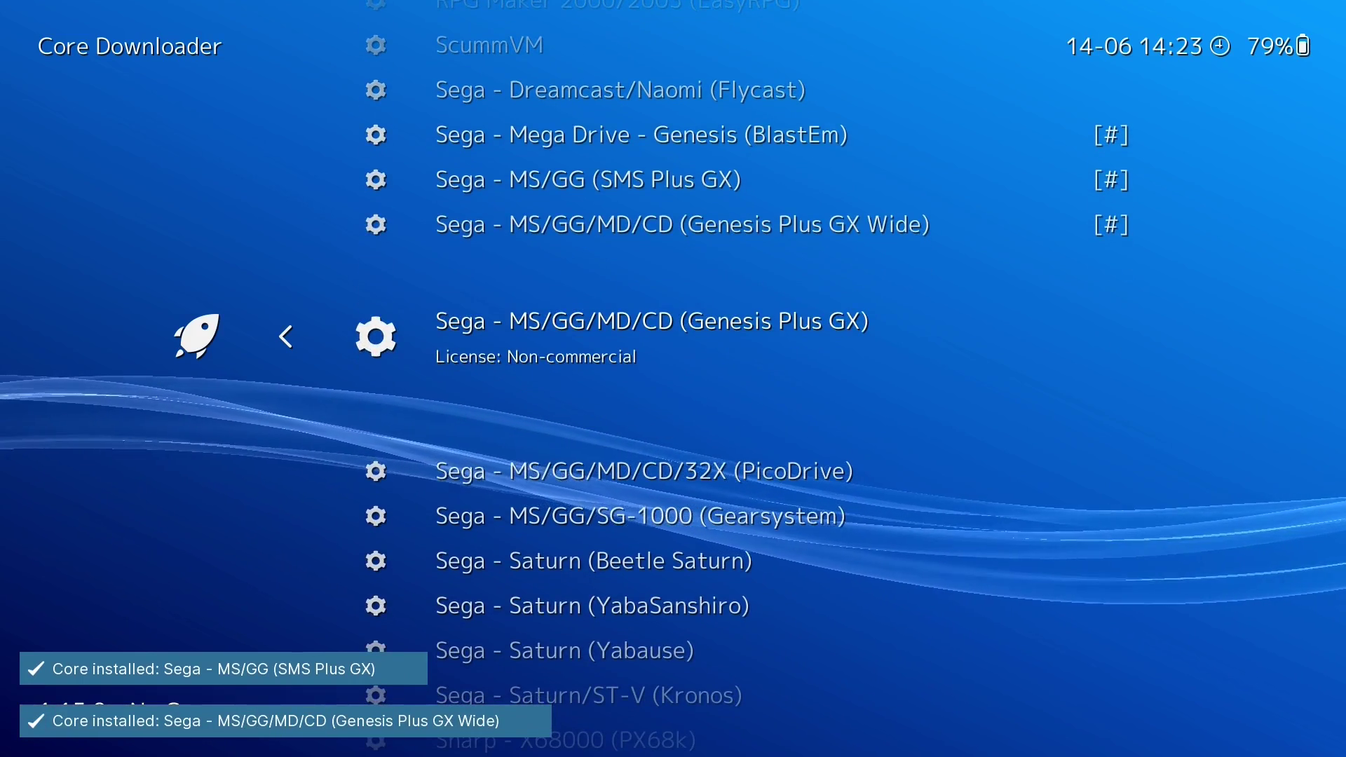
{"action": "key", "text": "Return"}
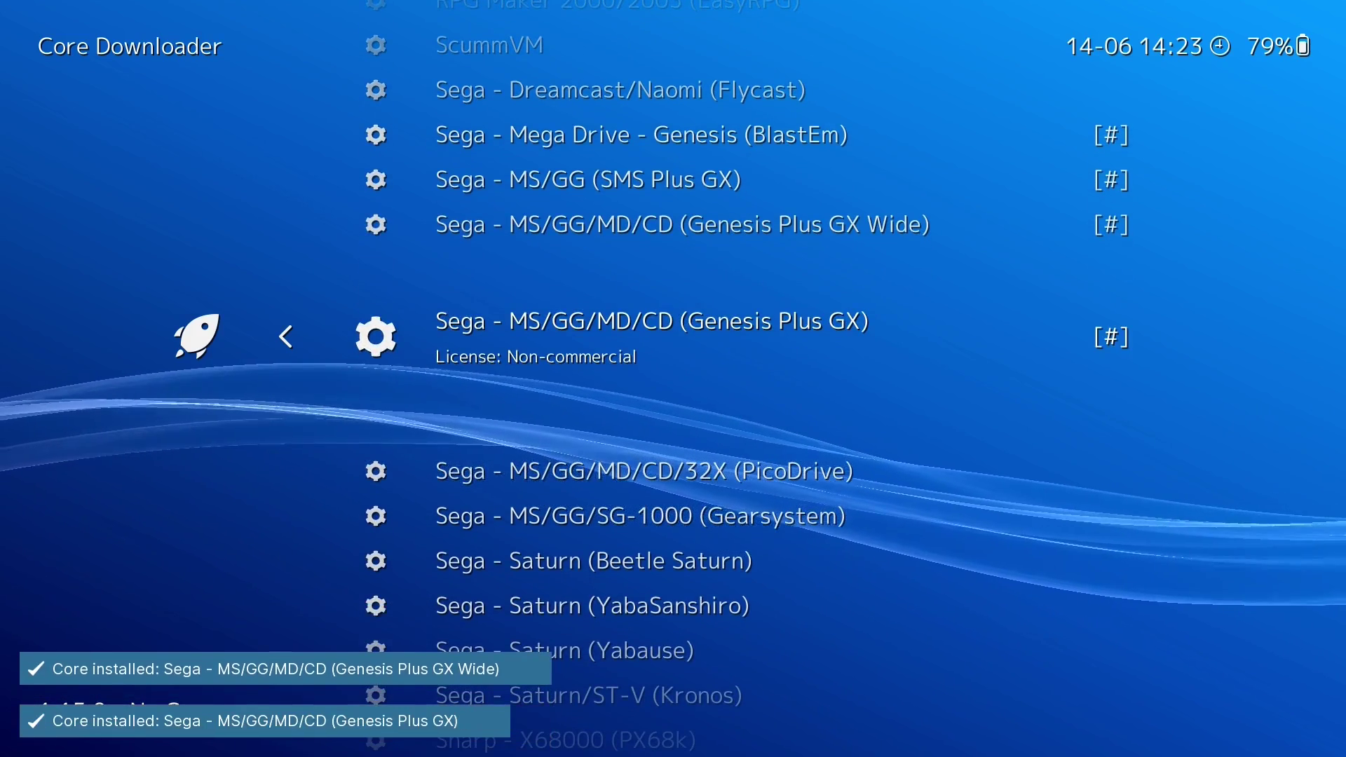